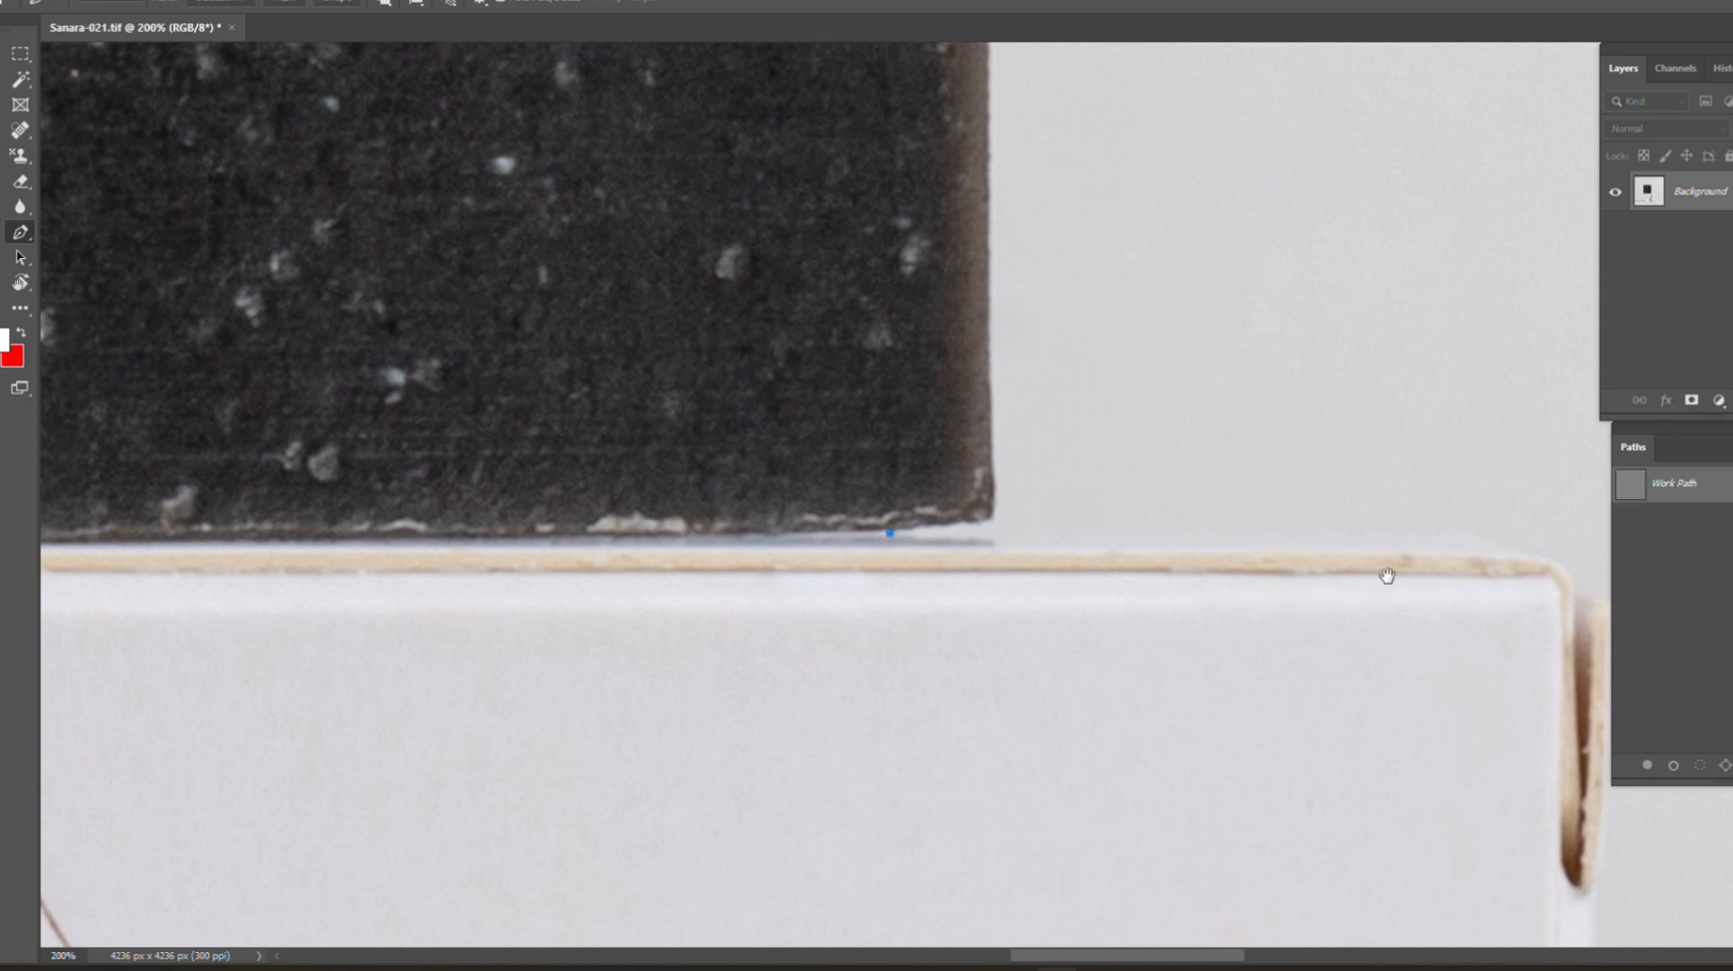
# Step: Start a Pen tool path beneath the soap's lower right corner, tracing the box's top edge and upper right corner flap
pyautogui.moveTo(1387, 576); pyautogui.dragTo(679, 521)
pyautogui.moveTo(815, 497); pyautogui.dragTo(841, 501)
pyautogui.click(900, 544)
pyautogui.moveTo(892, 785); pyautogui.dragTo(773, 313)
pyautogui.click(770, 396)
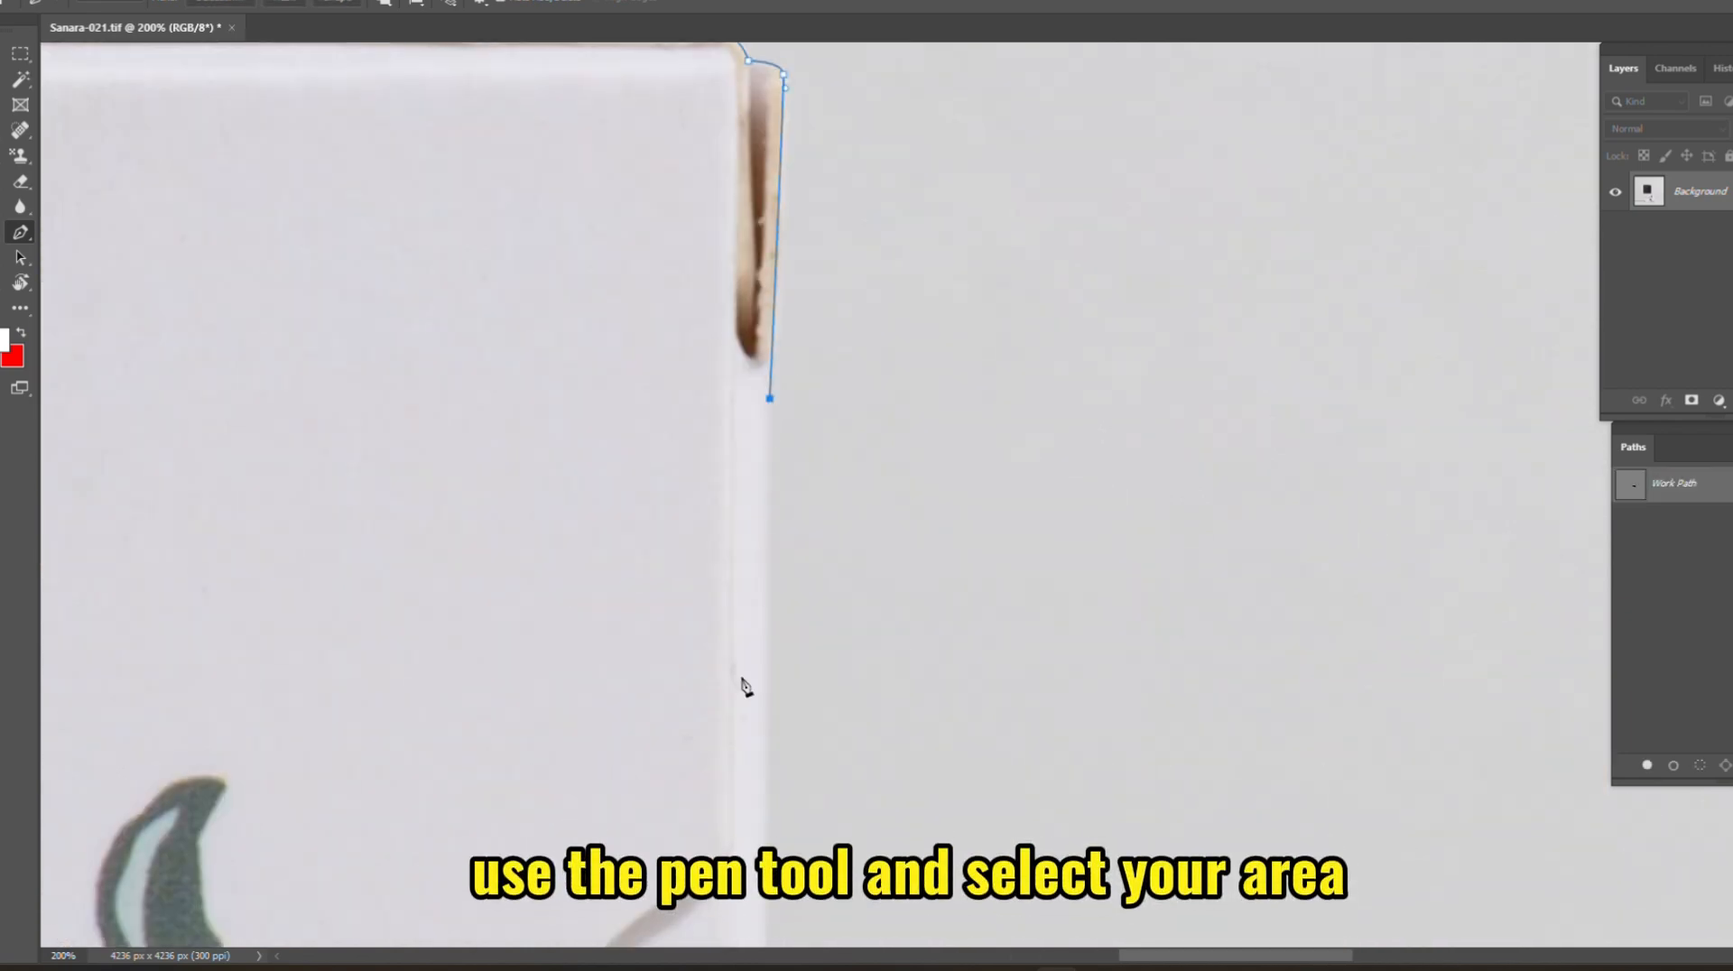
# Step: Continue the path down the box's right side, around its lower right flap and along the bottom edge
pyautogui.moveTo(743, 688); pyautogui.dragTo(710, 83)
pyautogui.click(739, 811)
pyautogui.moveTo(740, 816); pyautogui.dragTo(713, 45)
pyautogui.click(721, 762)
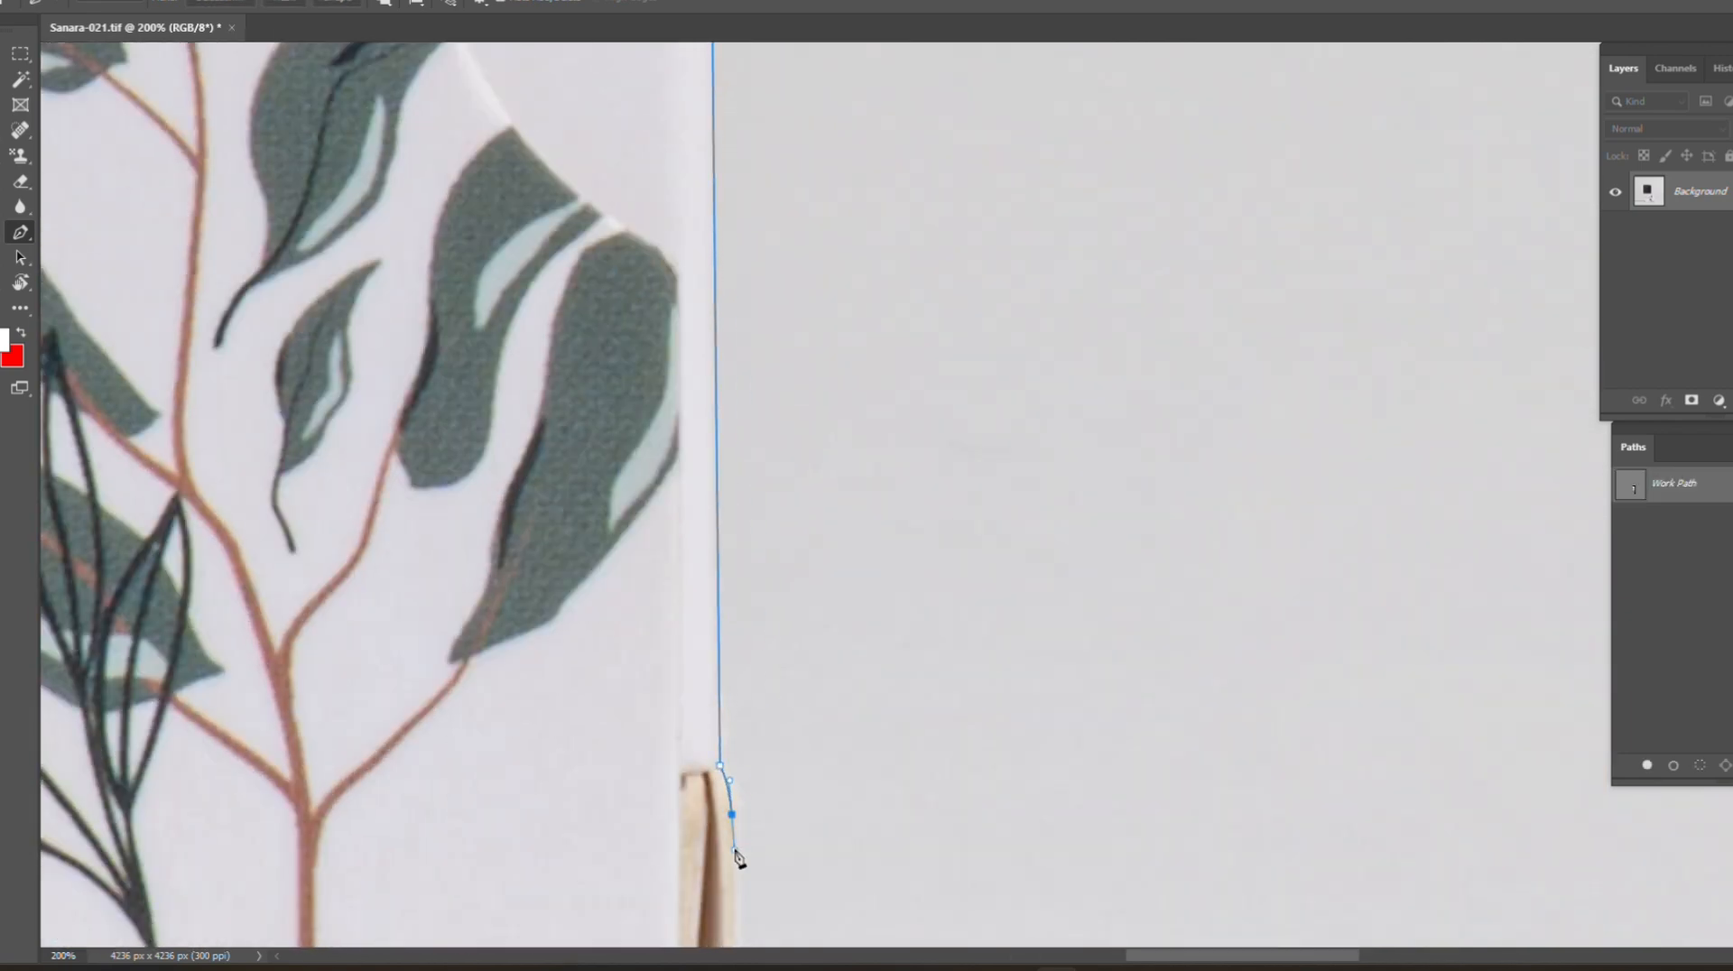
pyautogui.moveTo(738, 782); pyautogui.dragTo(775, 315)
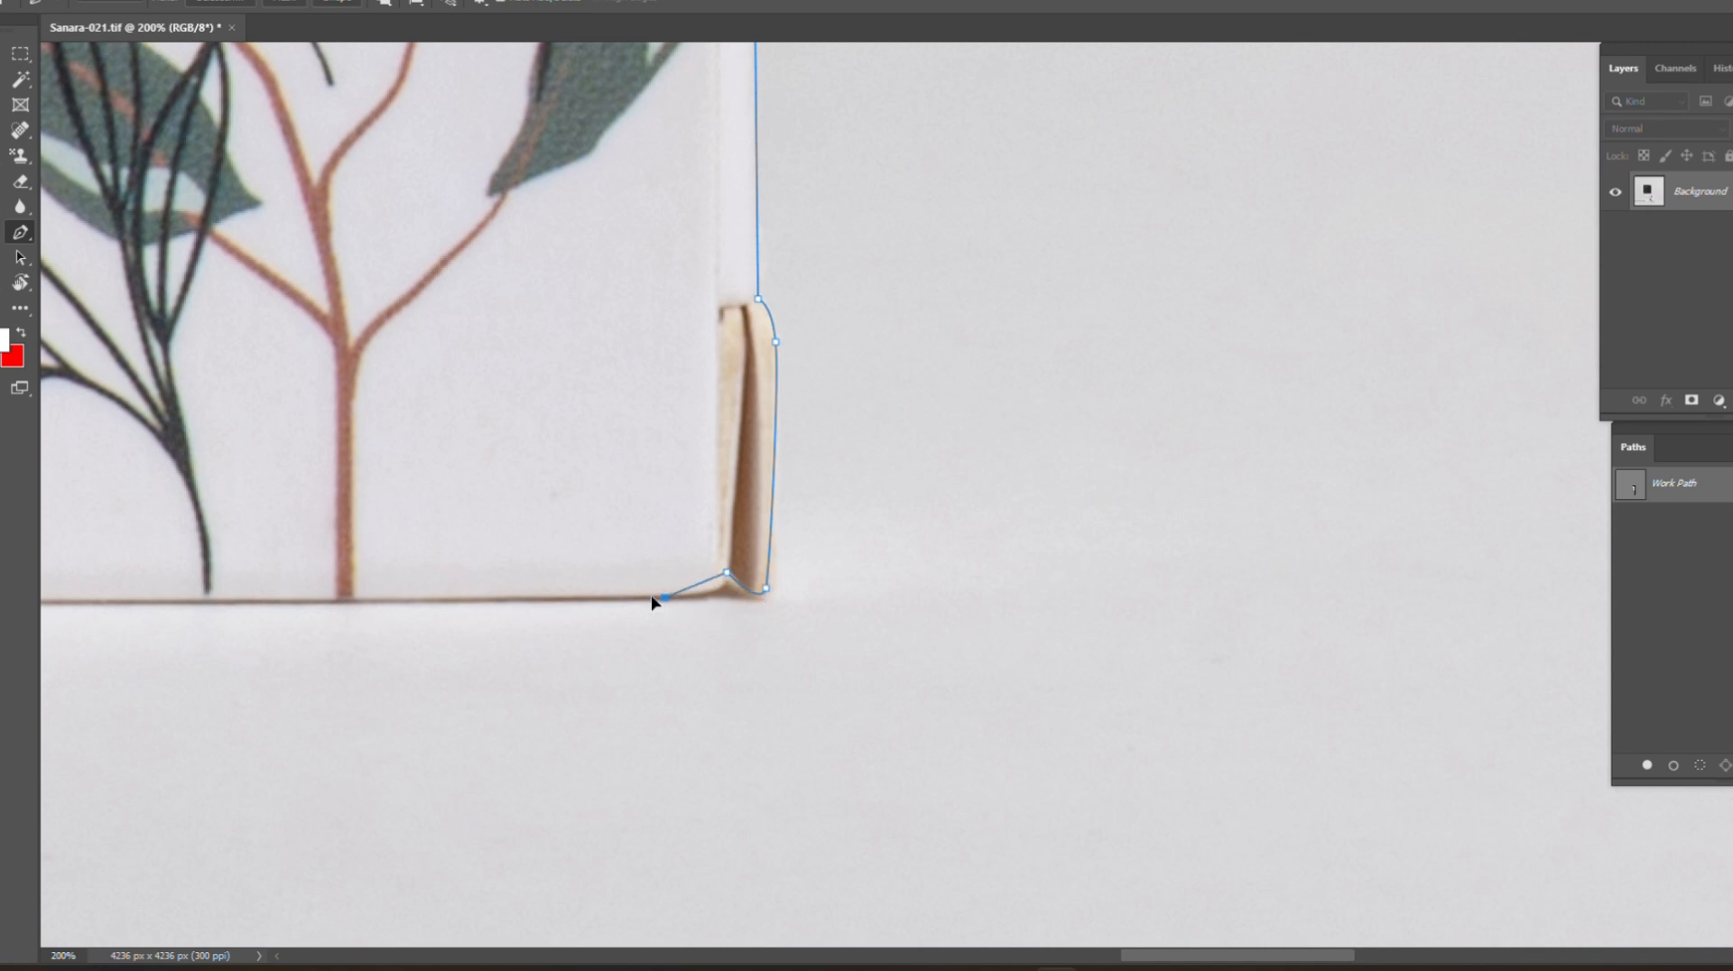
pyautogui.moveTo(125, 610); pyautogui.dragTo(1128, 702)
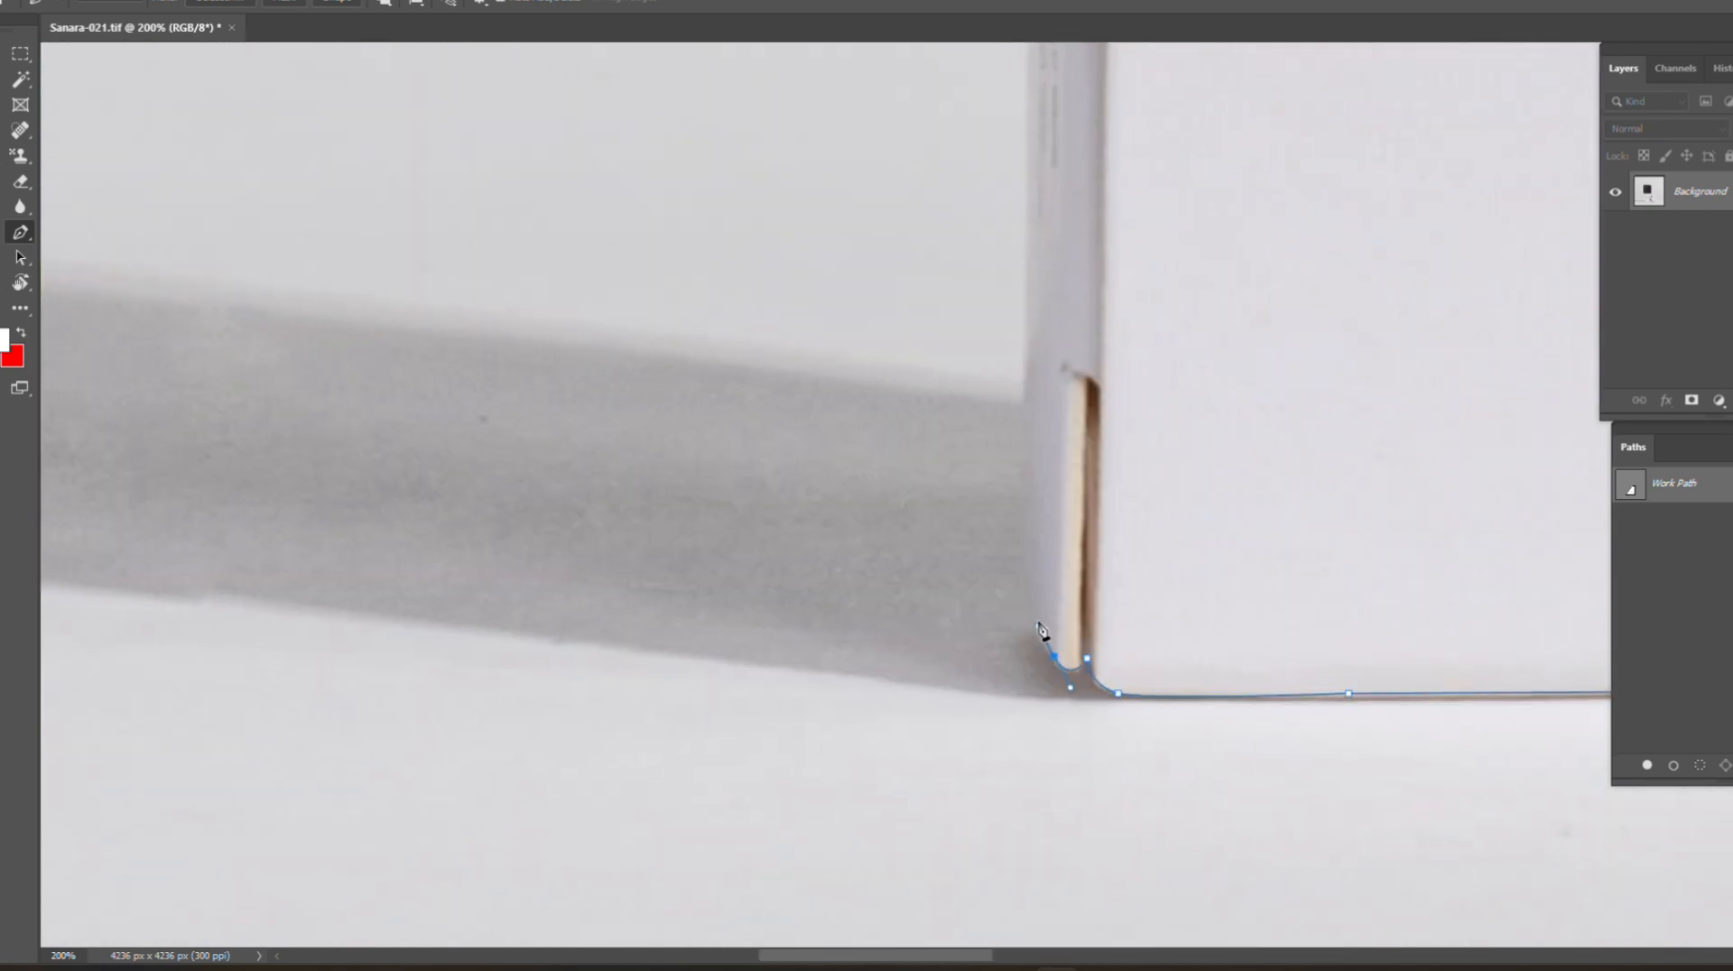
# Step: Trace the box's lower left corner and left side upward to the underside of the soap bar
pyautogui.moveTo(1041, 629); pyautogui.dragTo(1098, 800)
pyautogui.moveTo(1076, 716); pyautogui.dragTo(1073, 685)
pyautogui.moveTo(1115, 263); pyautogui.dragTo(1131, 964)
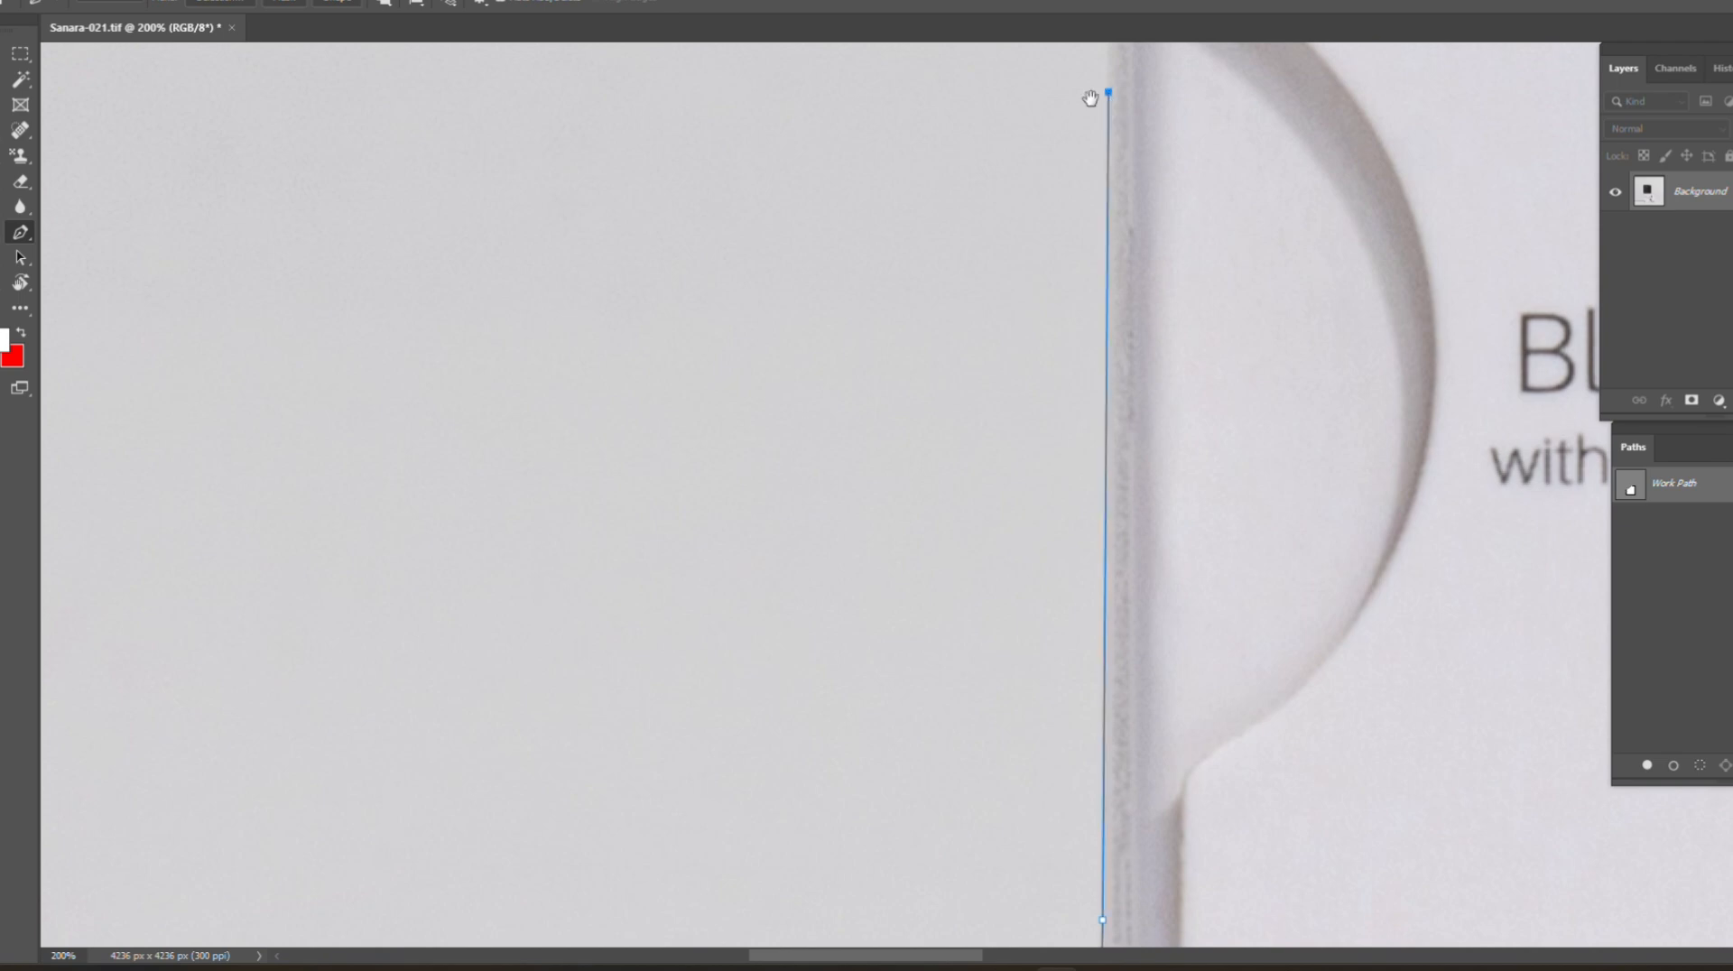
pyautogui.moveTo(1090, 97); pyautogui.dragTo(1105, 881)
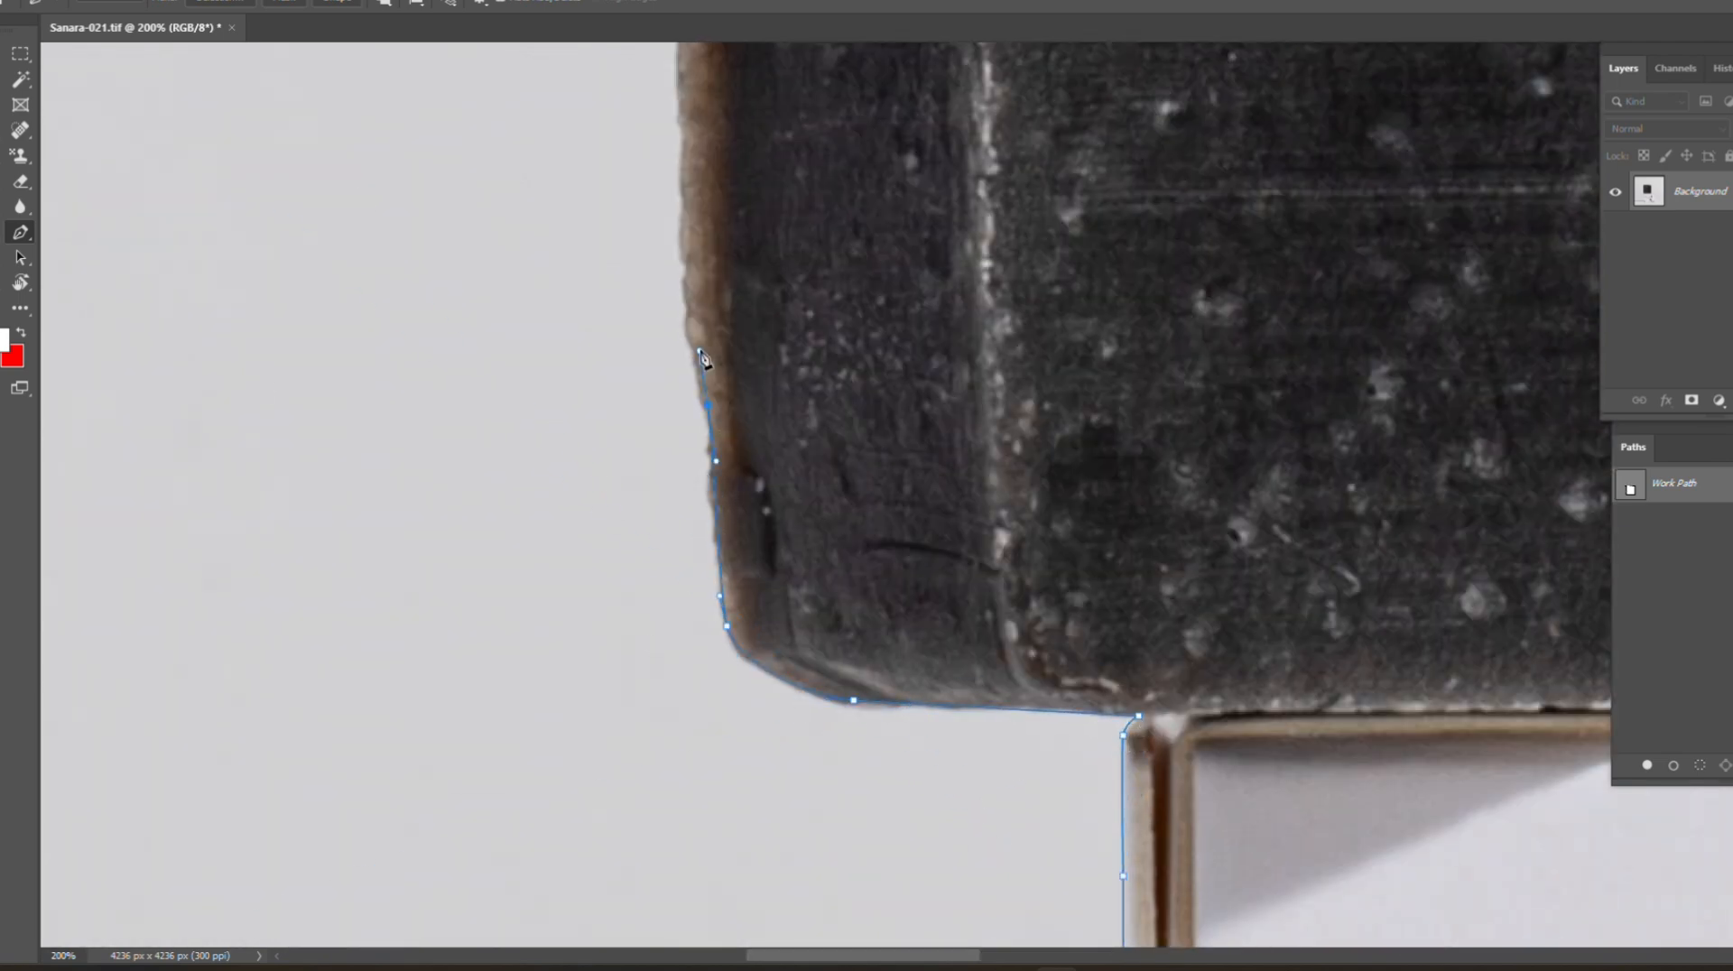
# Step: Extend the path up the soap bar's left edge, following its uneven outline around the upper left corner
pyautogui.moveTo(683, 131); pyautogui.dragTo(684, 147)
pyautogui.moveTo(687, 137); pyautogui.dragTo(781, 956)
pyautogui.moveTo(763, 442); pyautogui.dragTo(760, 332)
pyautogui.moveTo(824, 907); pyautogui.dragTo(774, 630)
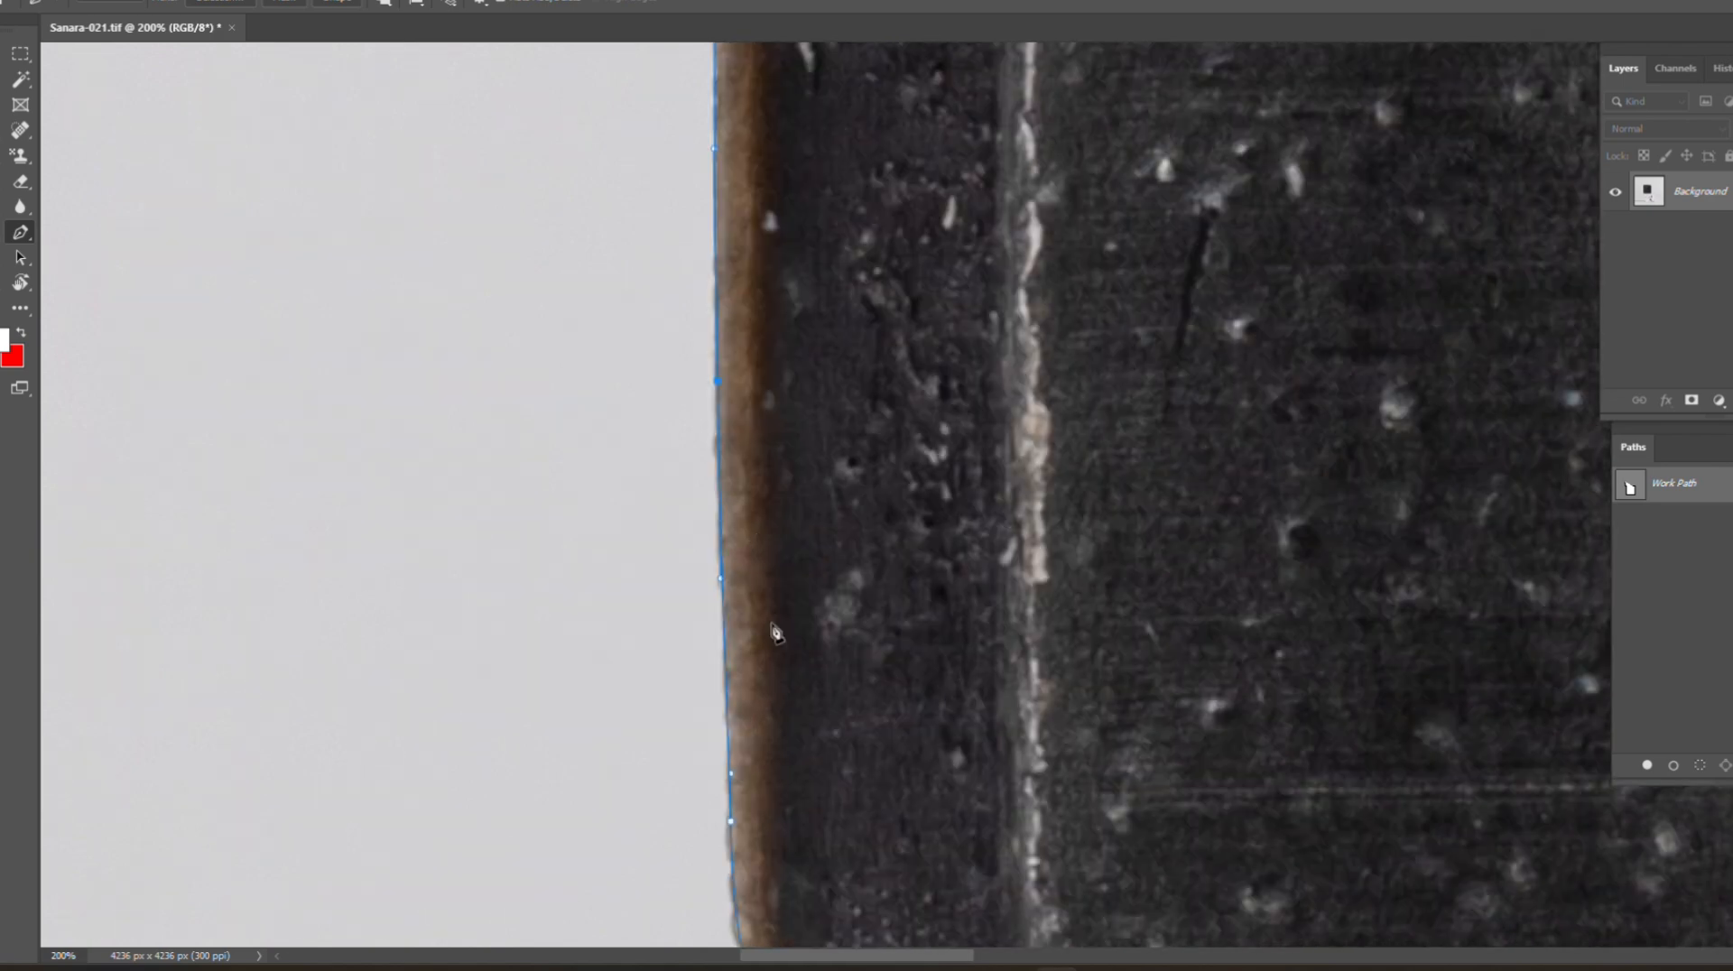
pyautogui.moveTo(776, 73); pyautogui.dragTo(773, 727)
pyautogui.moveTo(712, 748); pyautogui.dragTo(709, 705)
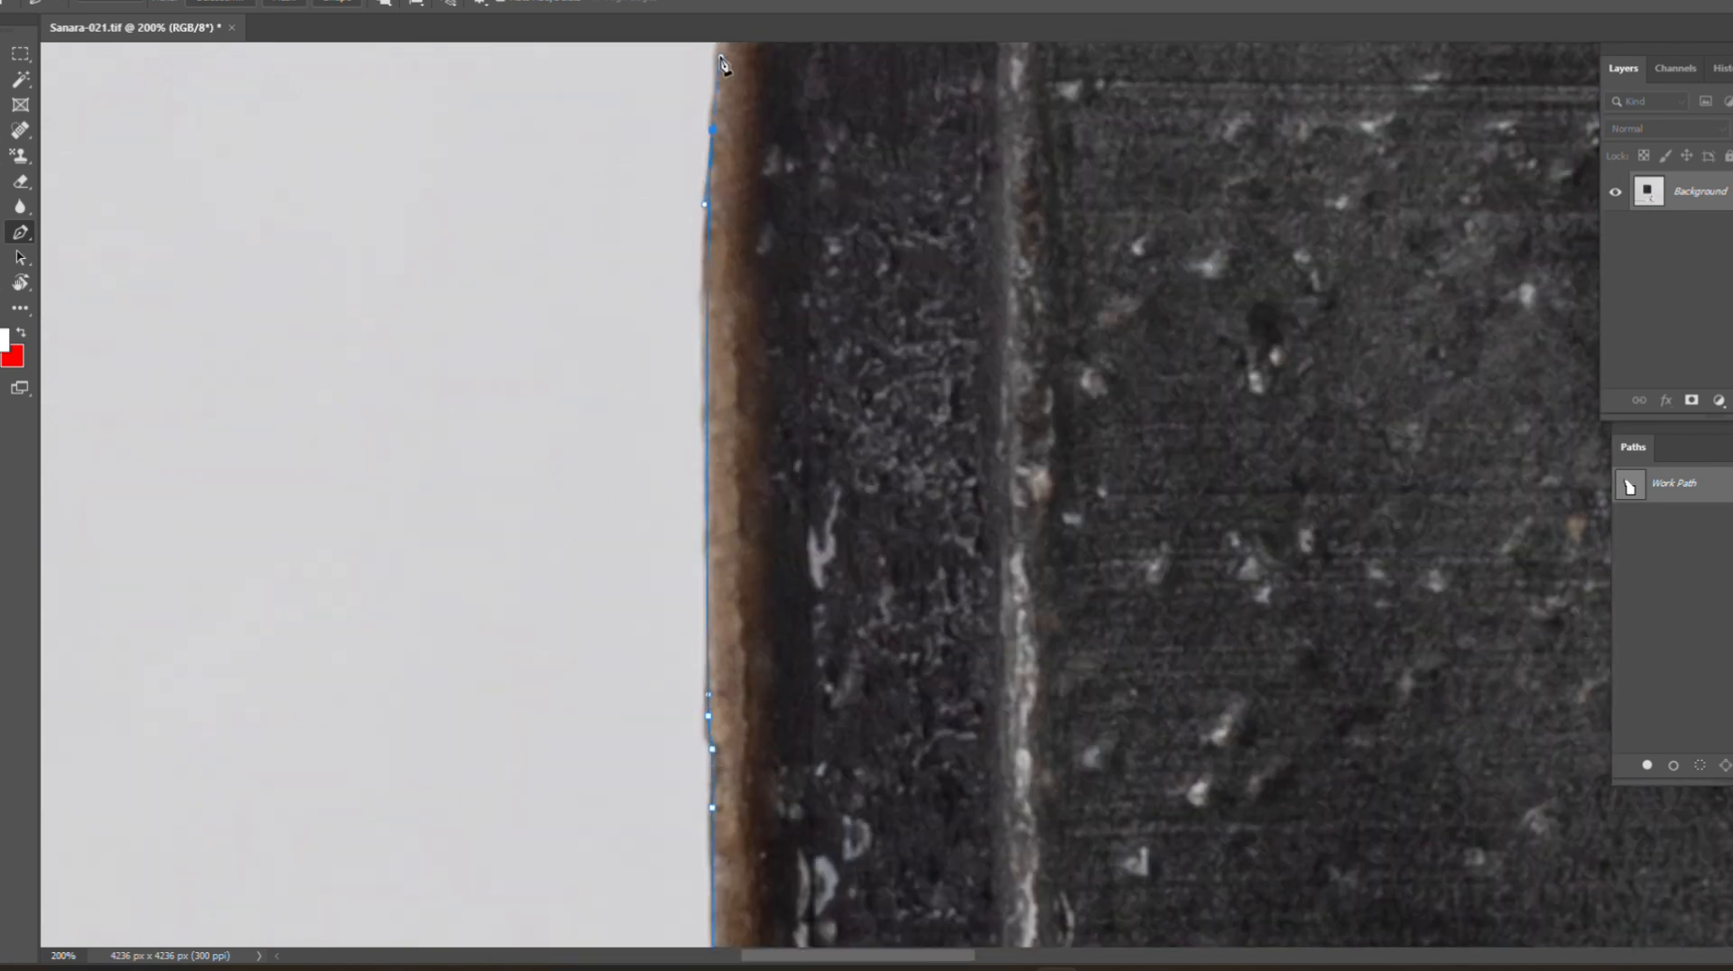
pyautogui.moveTo(723, 63); pyautogui.dragTo(759, 707)
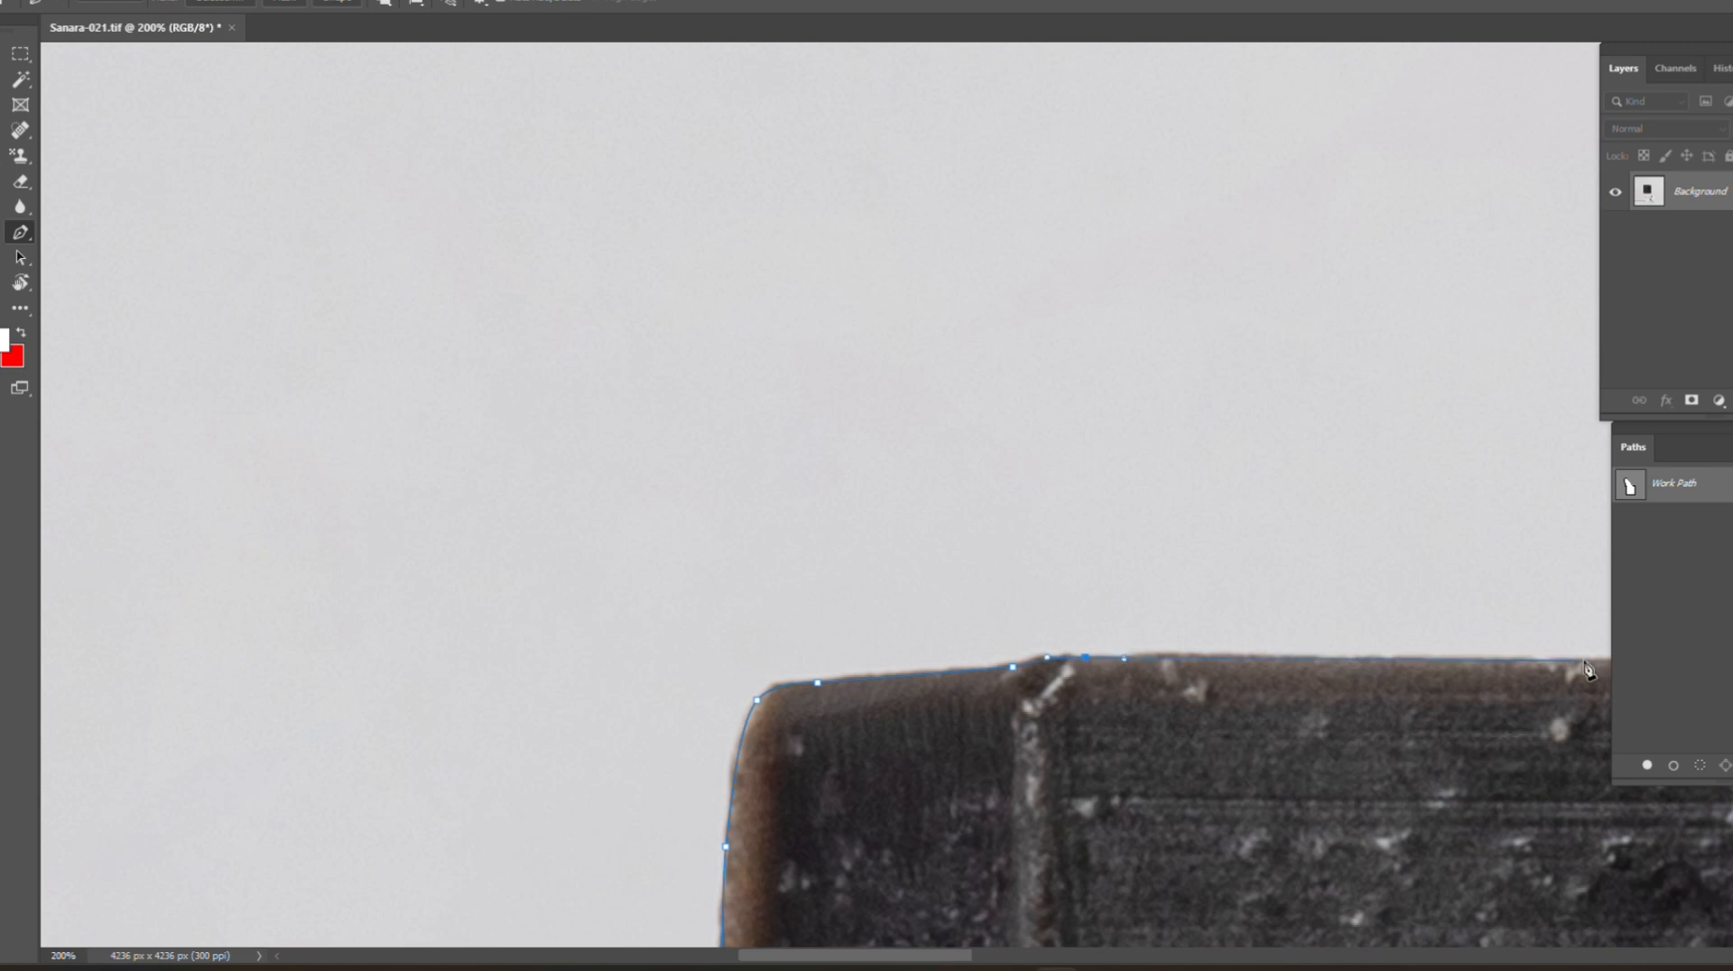
# Step: Trace the soap bar's top and right edges and close the path at its starting point
pyautogui.moveTo(1589, 671); pyautogui.dragTo(708, 719)
pyautogui.moveTo(832, 799); pyautogui.dragTo(739, 191)
pyautogui.moveTo(767, 679); pyautogui.dragTo(764, 163)
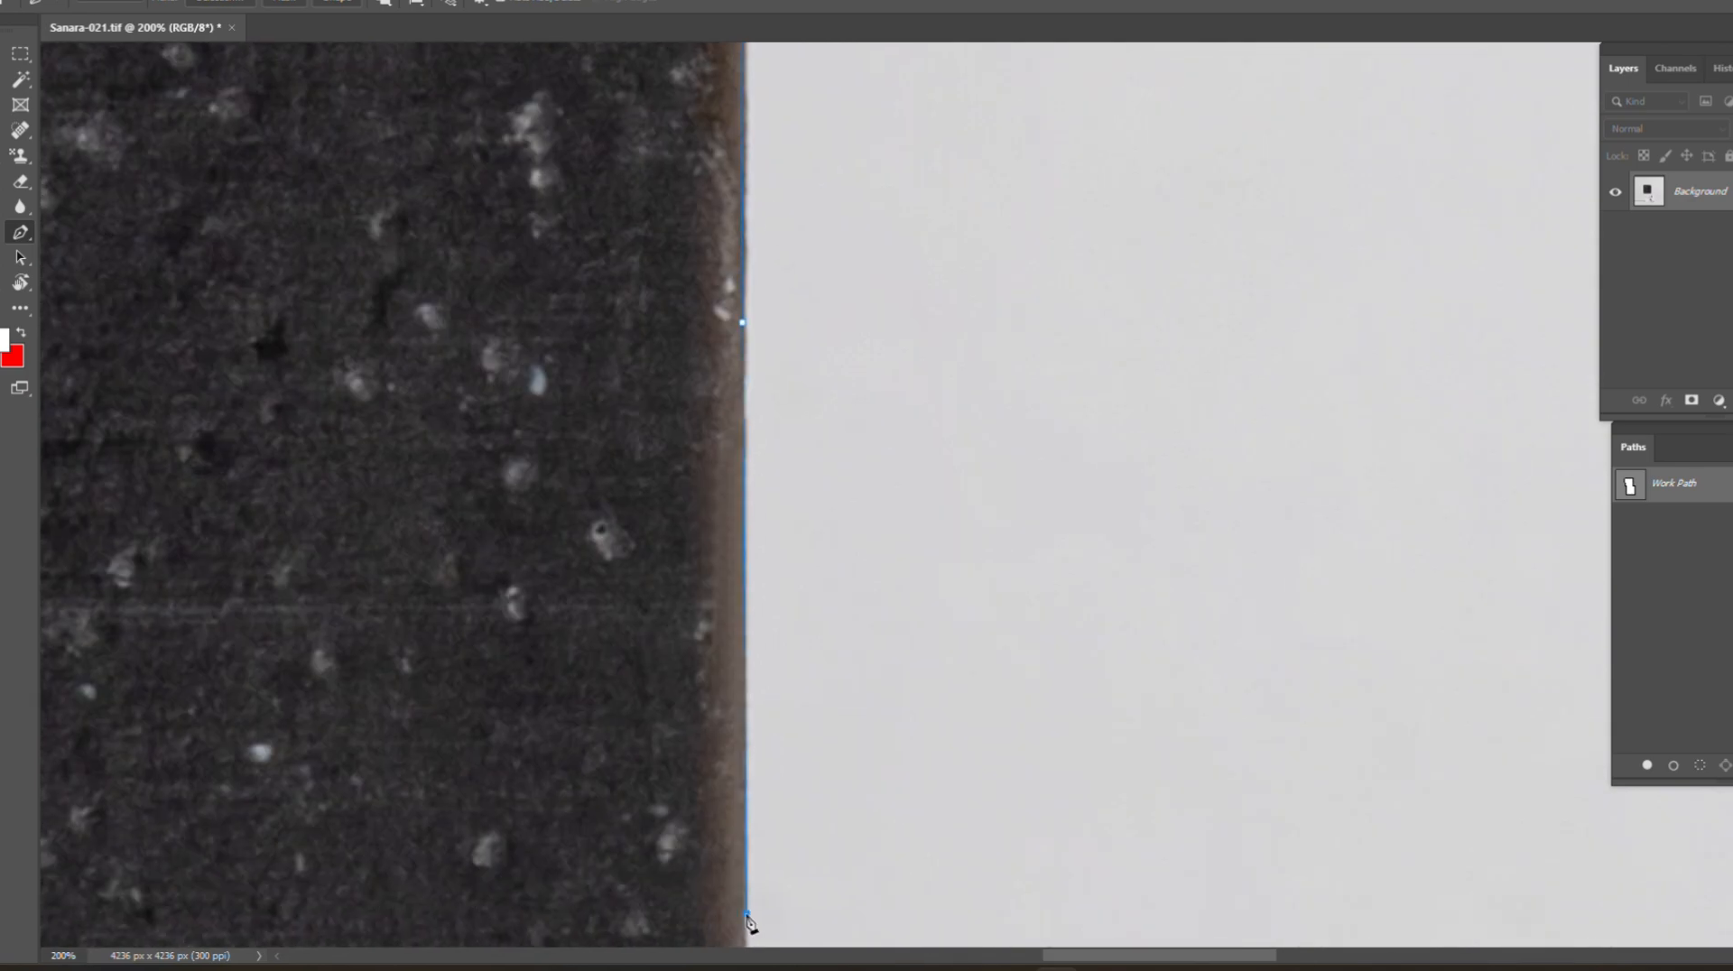
pyautogui.click(745, 915)
pyautogui.moveTo(747, 913); pyautogui.dragTo(733, 223)
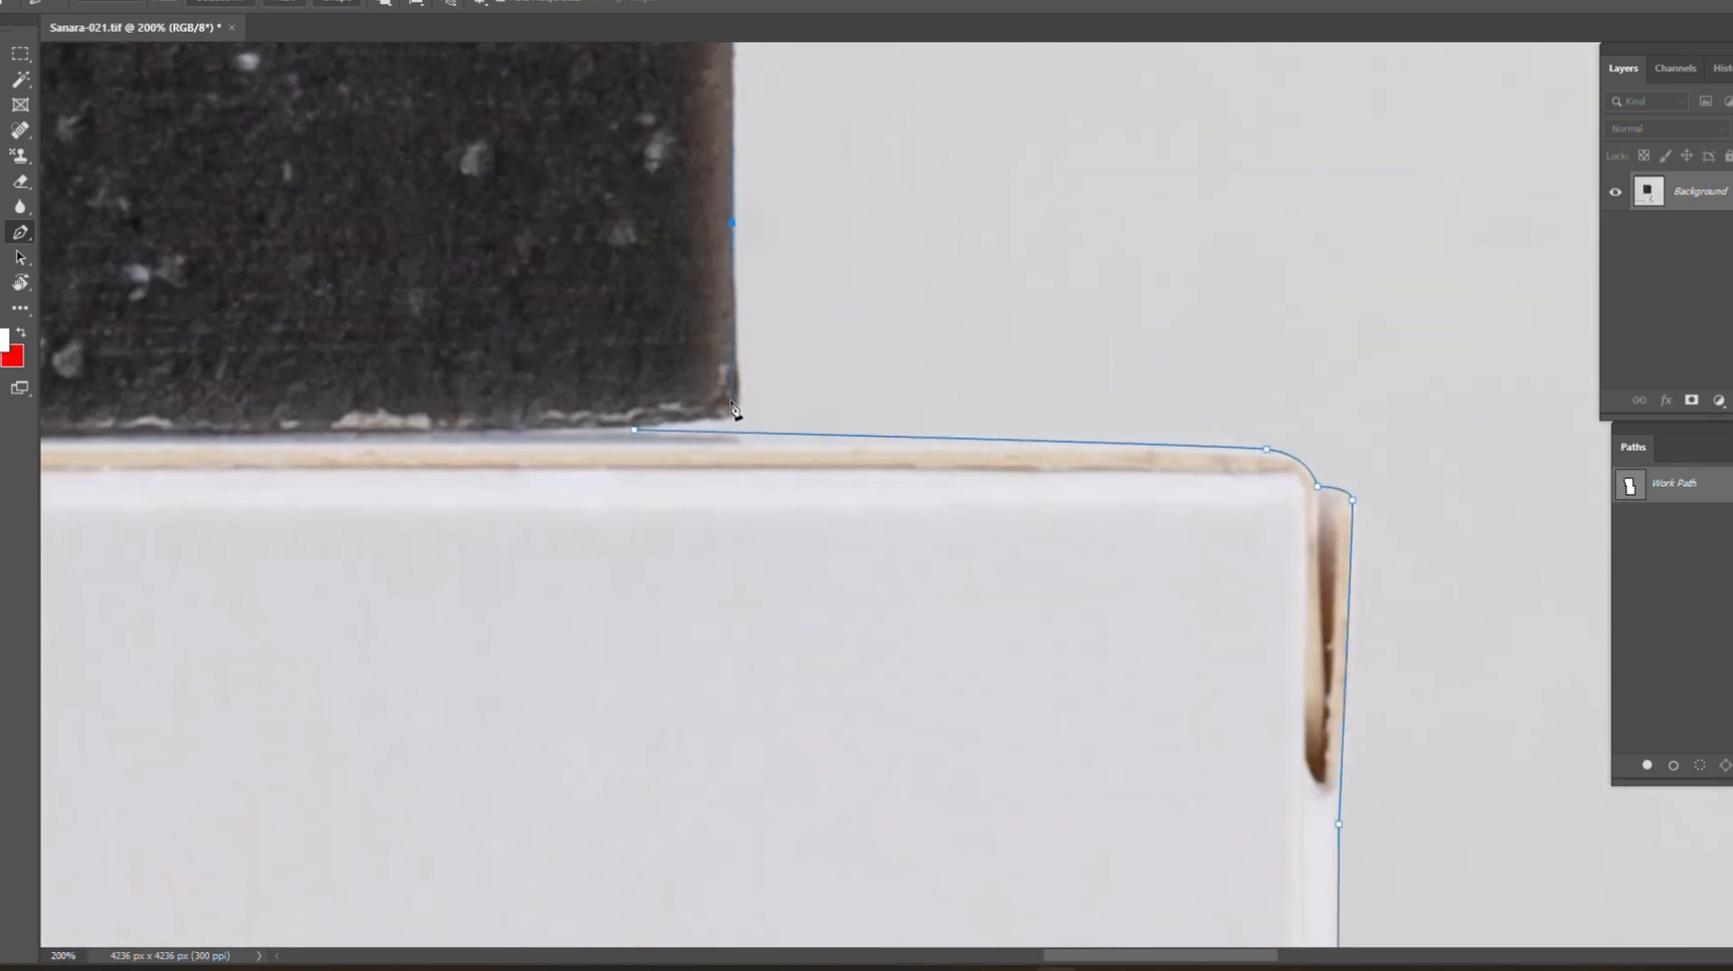
pyautogui.click(631, 436)
# Step: Load the finished work path as a selection around the soap and box
pyautogui.hotkey('ctrl', '-')
pyautogui.hotkey('ctrl', '-')
pyautogui.hotkey('ctrl', '-')
pyautogui.hotkey('ctrl', '-')
pyautogui.keyDown('ctrl'); pyautogui.click(1630, 488); pyautogui.keyUp('ctrl')
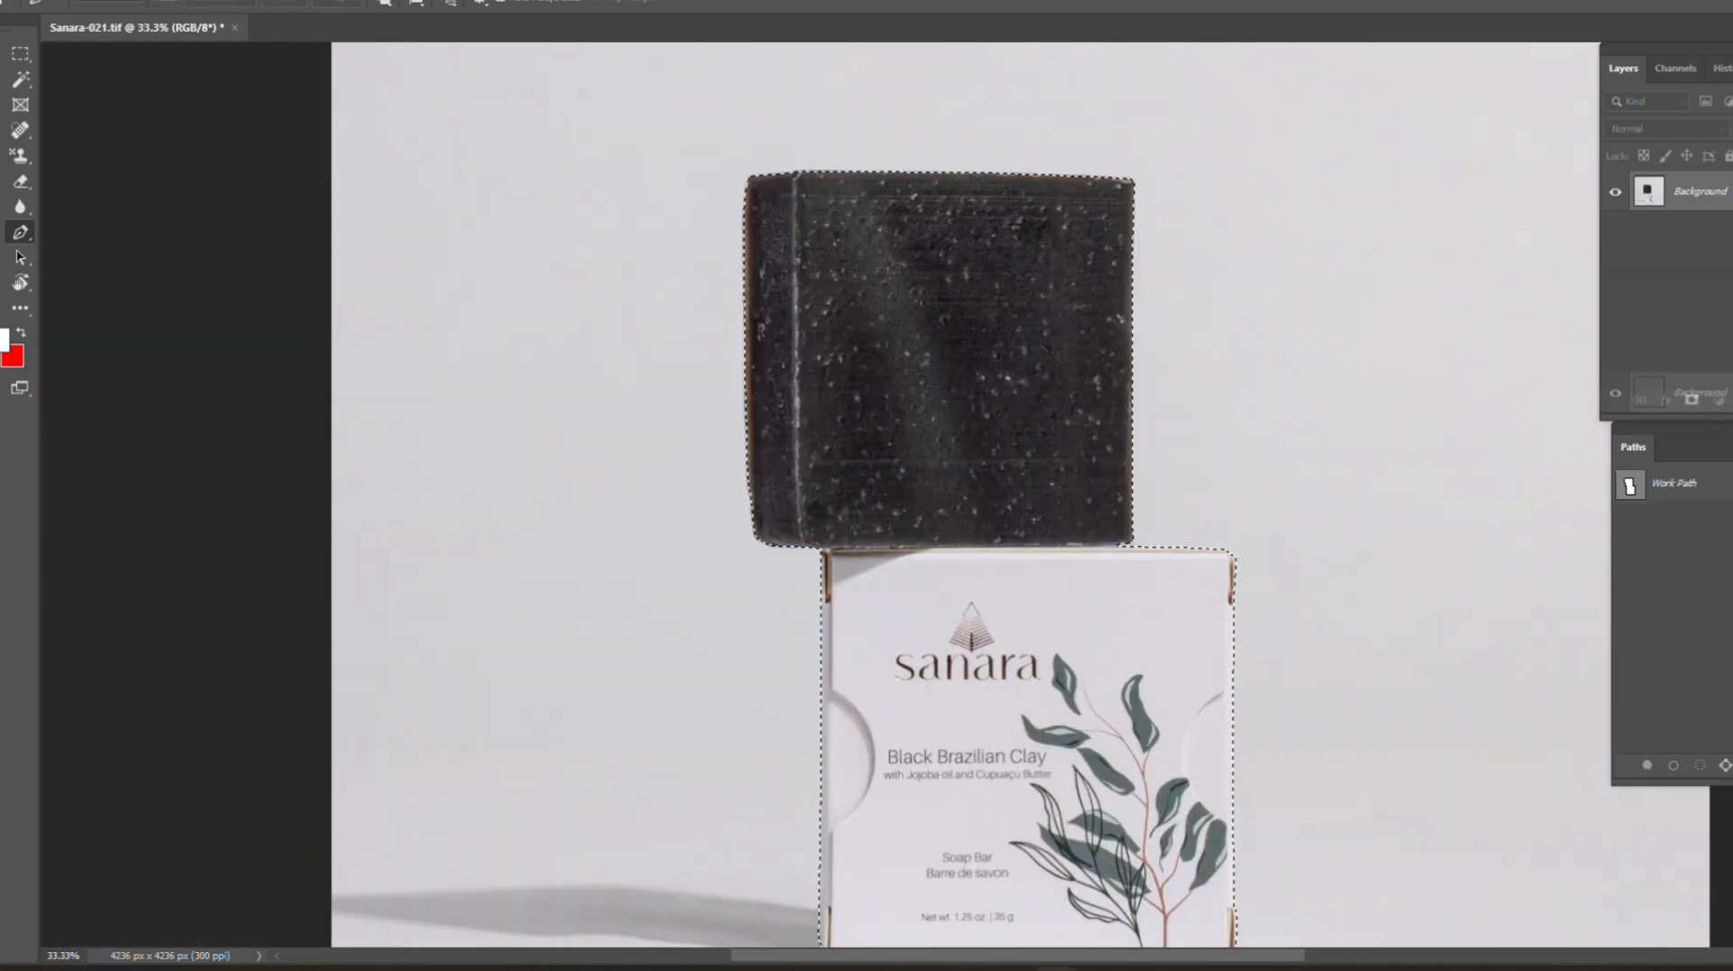
# Step: Isolate the soap and box on a duplicated background layer with a white backdrop and merge the result into one layer
pyautogui.moveTo(1719, 393); pyautogui.dragTo(1731, 400)
pyautogui.click(1692, 400)
pyautogui.click(1700, 232)
pyautogui.click(1719, 401)
pyautogui.click(1728, 417)
pyautogui.press('Return')
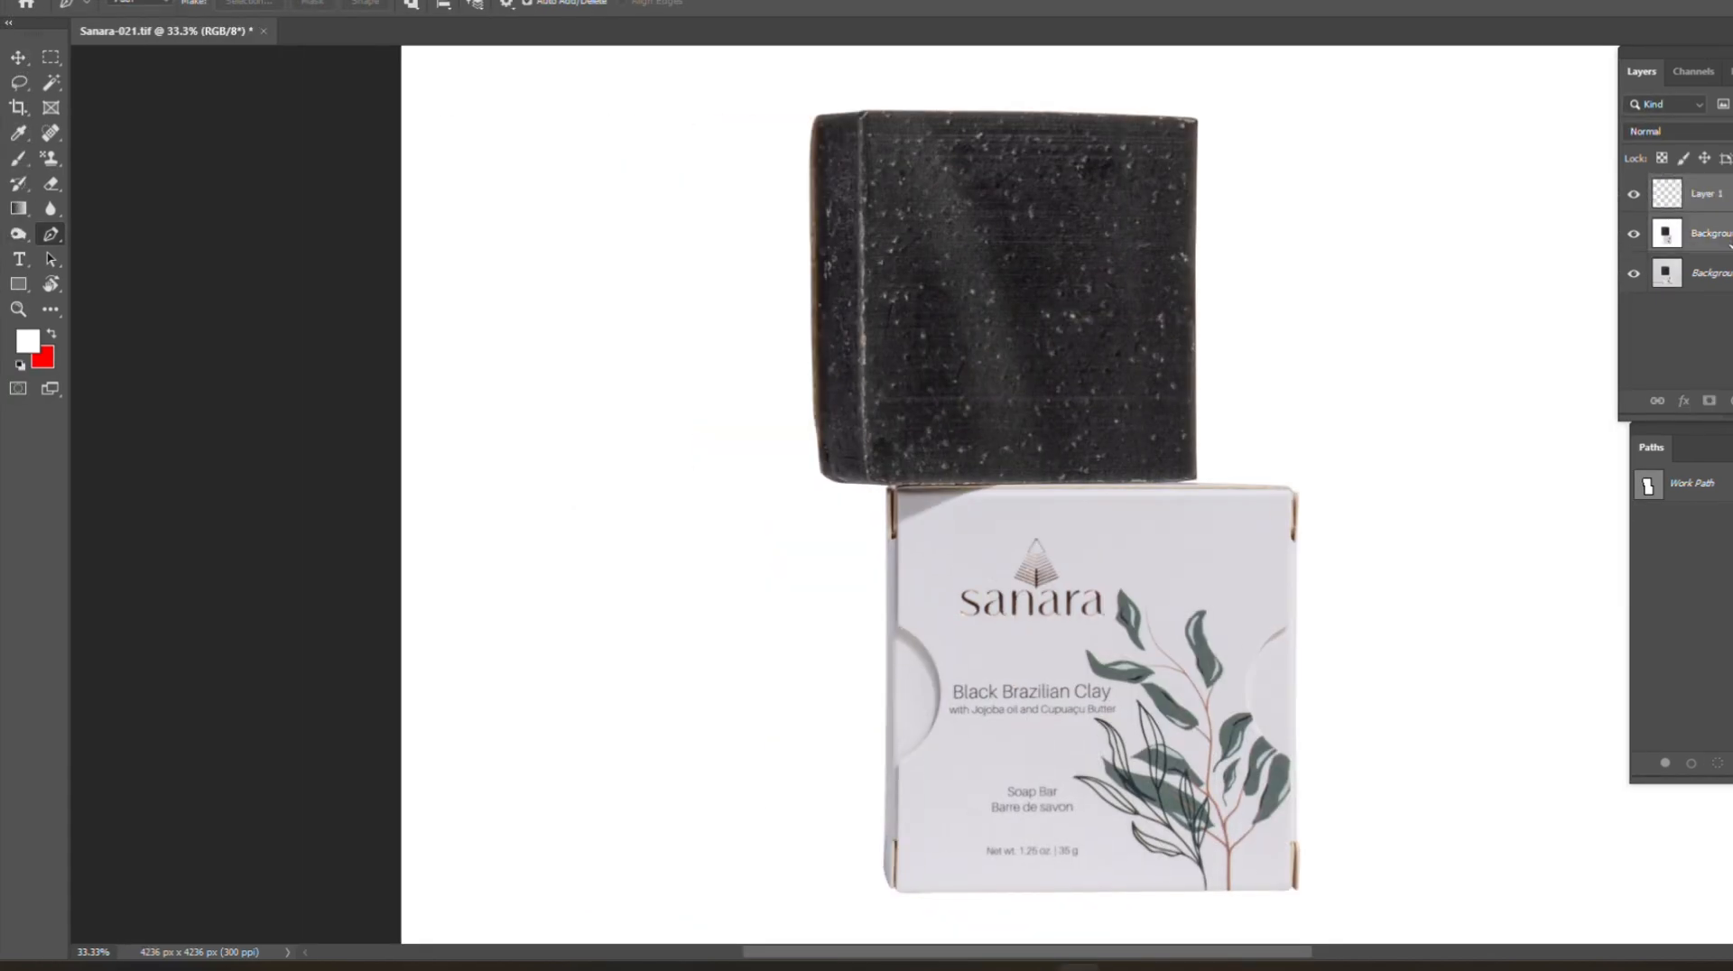
pyautogui.hotkey('ctrl', 'e')
# Step: Sample clean soap texture with the Clone Stamp and paint over the white specks on the upper right of the front face
pyautogui.scroll(2, 1085, 291)
pyautogui.moveTo(1029, 246); pyautogui.dragTo(1086, 482)
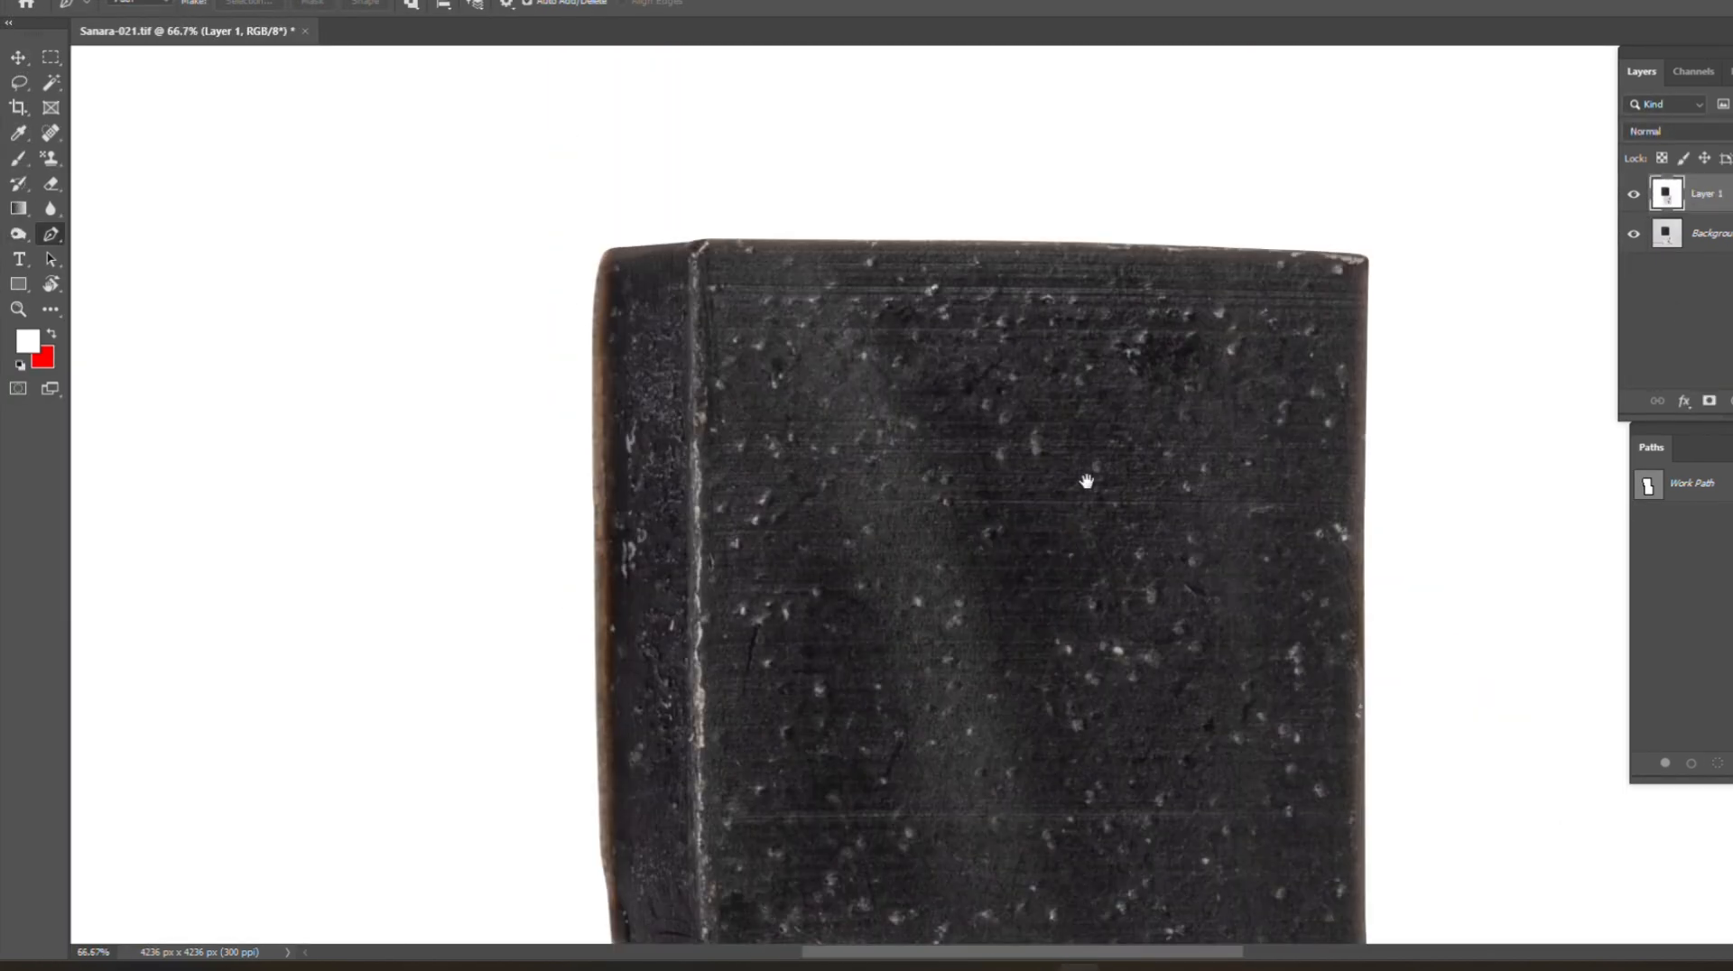
pyautogui.scroll(2, 858, 456)
pyautogui.moveTo(858, 457); pyautogui.dragTo(787, 428)
pyautogui.scroll(-2, 786, 429)
pyautogui.scroll(2, 1125, 620)
pyautogui.press('s')
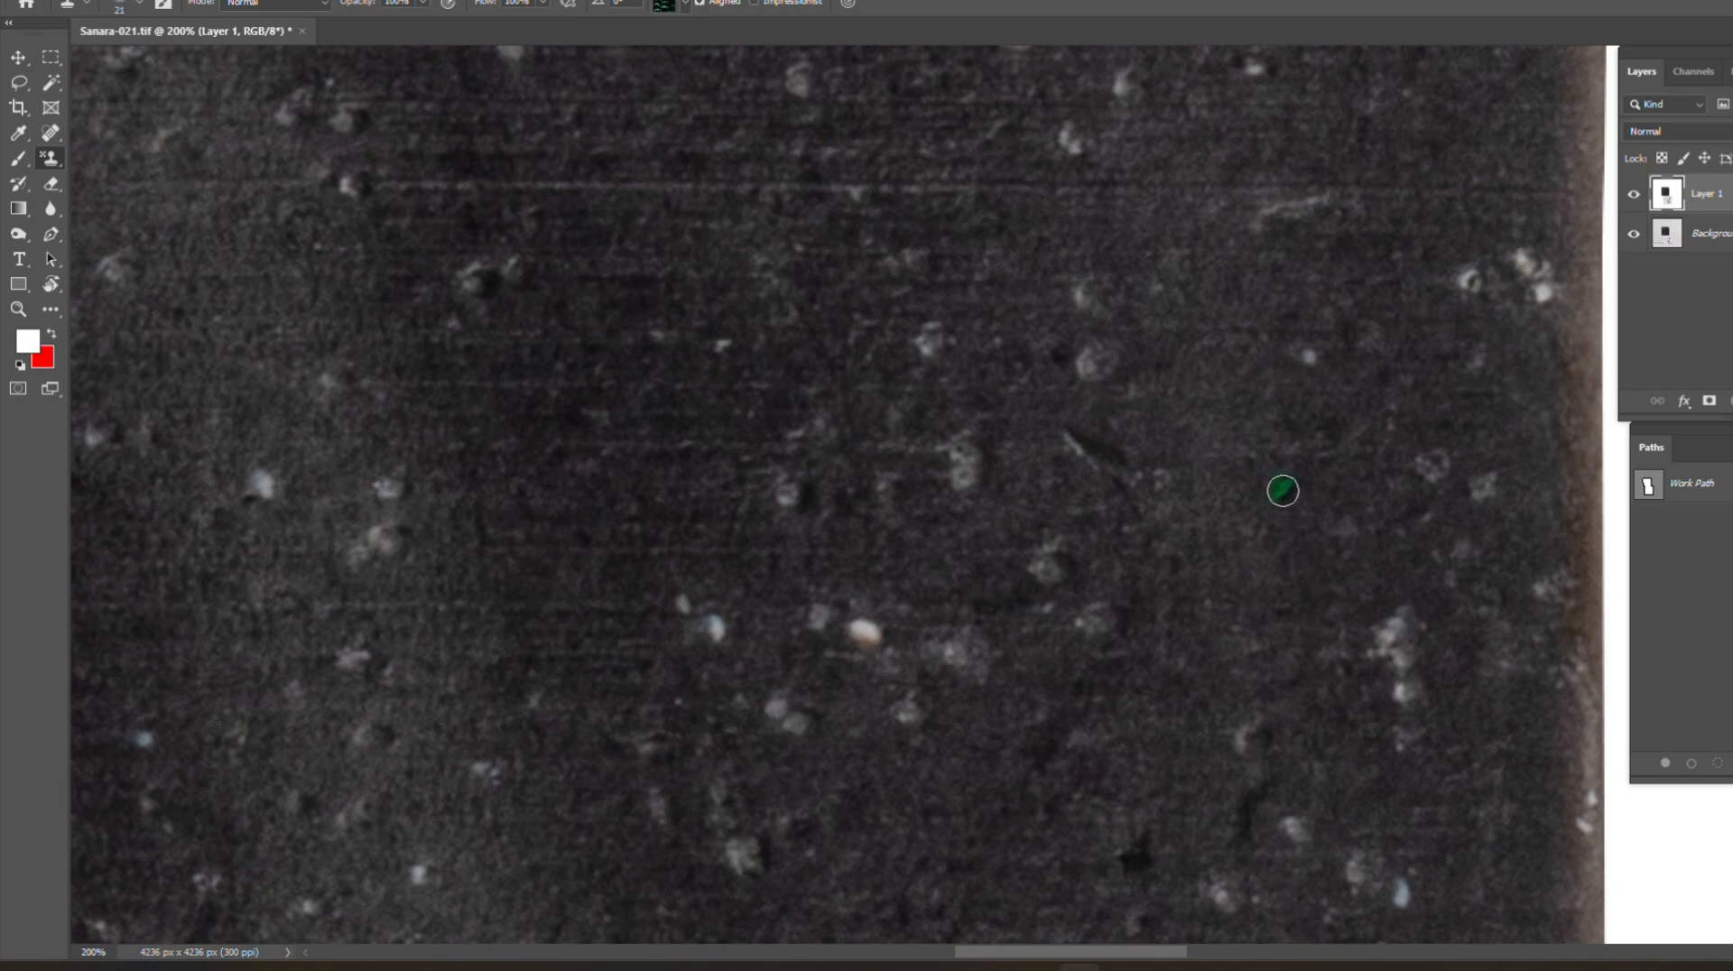
pyautogui.click(144, 159)
pyautogui.keyDown('alt'); pyautogui.click(1220, 429); pyautogui.keyUp('alt')
pyautogui.moveTo(1128, 443)
pyautogui.mouseDown()
pyautogui.moveTo(752, 508)
pyautogui.moveTo(1002, 363)
pyautogui.mouseUp()
pyautogui.hotkey('ctrl', 'z')
pyautogui.moveTo(1074, 441)
pyautogui.mouseDown()
pyautogui.moveTo(723, 376)
pyautogui.moveTo(624, 388)
pyautogui.mouseUp()
pyautogui.moveTo(844, 275); pyautogui.dragTo(792, 493)
pyautogui.moveTo(733, 398)
pyautogui.mouseDown()
pyautogui.moveTo(1040, 262)
pyautogui.moveTo(921, 297)
pyautogui.mouseUp()
pyautogui.moveTo(935, 442); pyautogui.dragTo(927, 604)
pyautogui.moveTo(690, 379); pyautogui.dragTo(914, 388)
pyautogui.moveTo(1300, 281); pyautogui.dragTo(1386, 287)
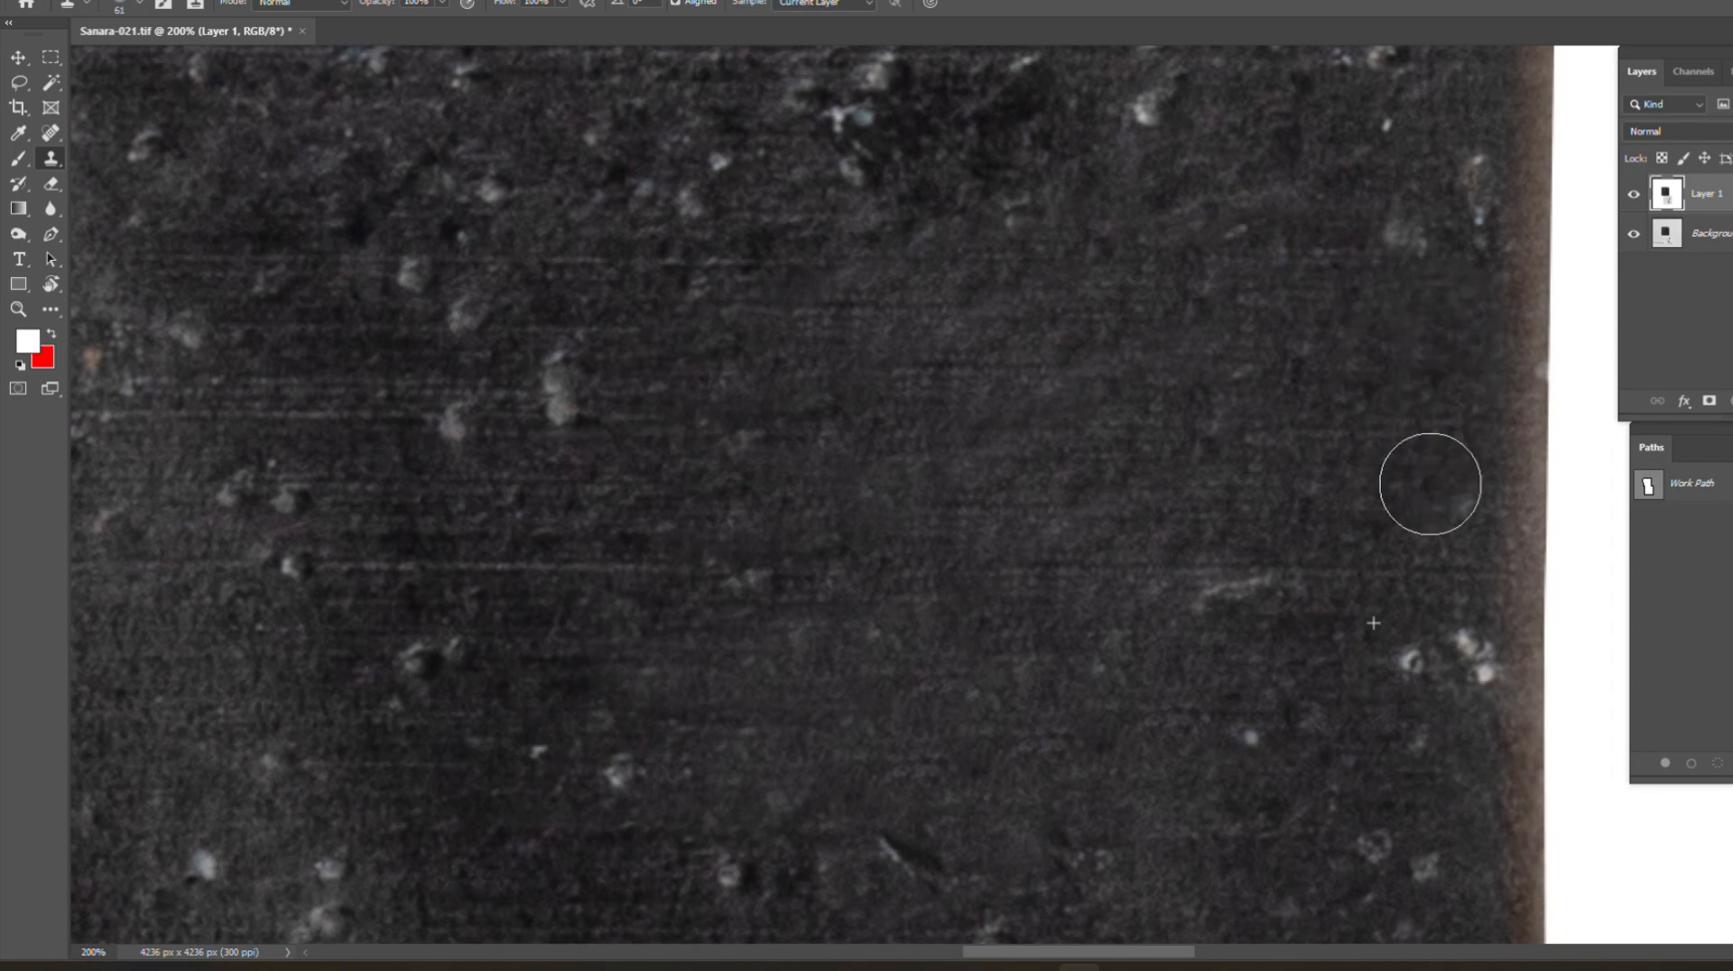
# Step: Enlarge the Clone Stamp brush and remove the specks and scratch lines below the soap's top edge near the right corner
pyautogui.hotkey('ctrl', '-')
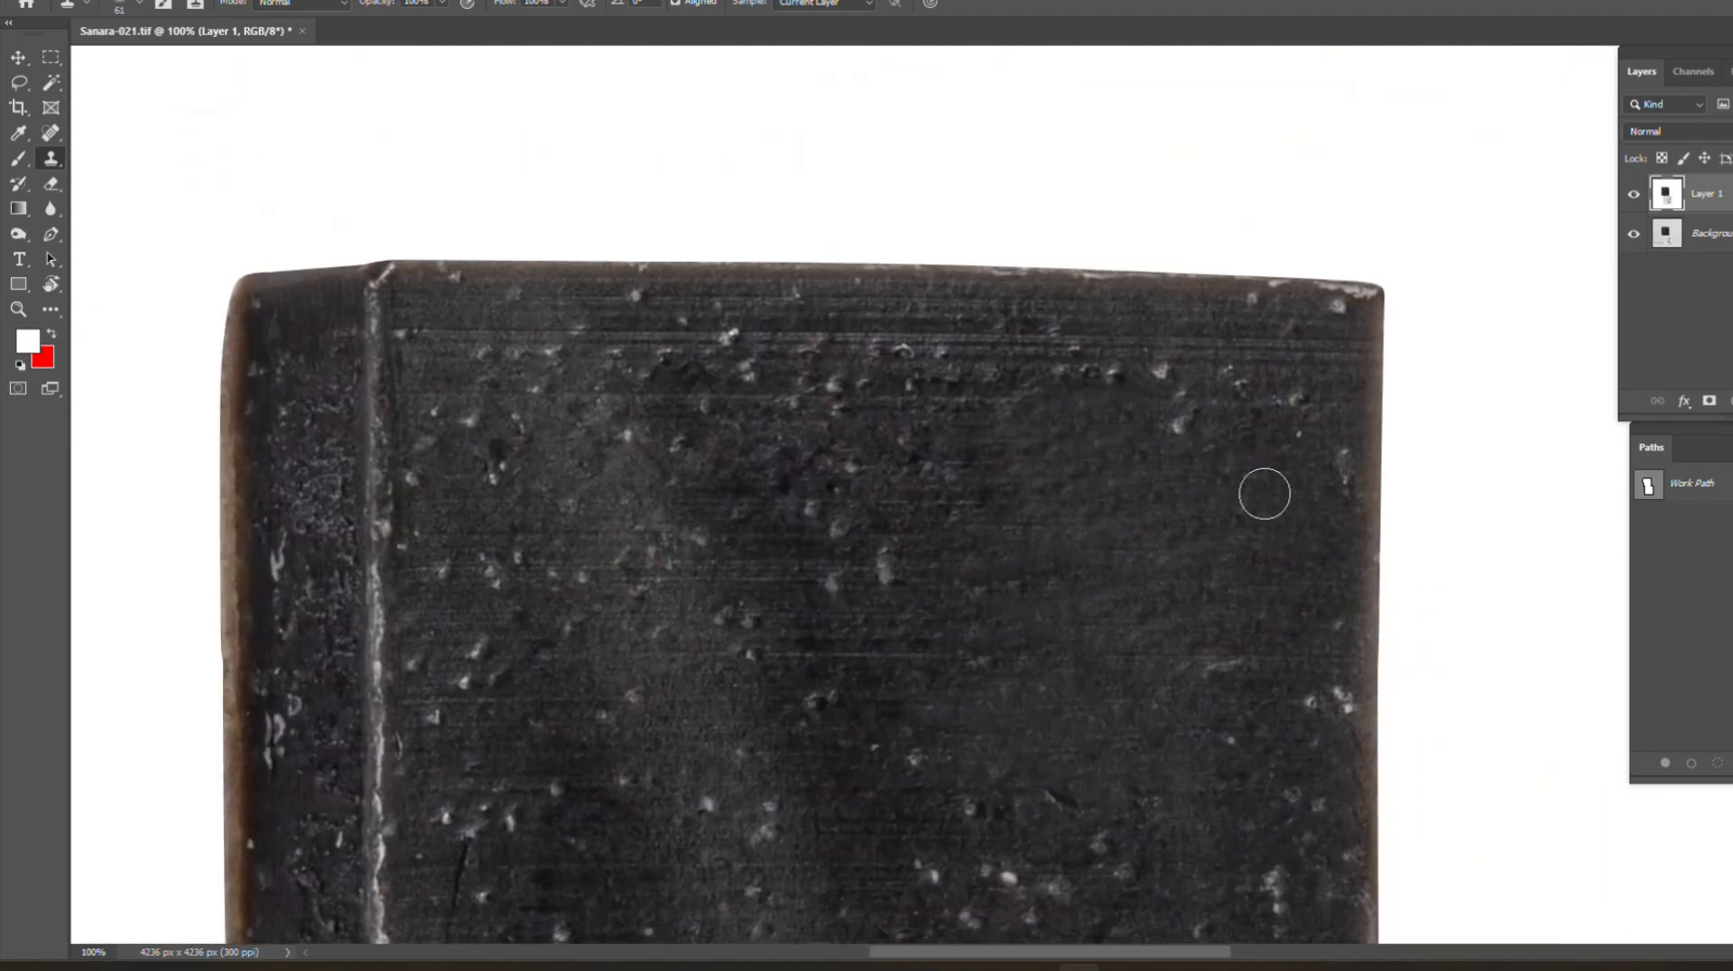
pyautogui.hotkey('ctrl', '+')
pyautogui.moveTo(1274, 641); pyautogui.dragTo(1183, 568)
pyautogui.moveTo(931, 198)
pyautogui.mouseDown()
pyautogui.moveTo(973, 198)
pyautogui.moveTo(988, 561)
pyautogui.mouseUp()
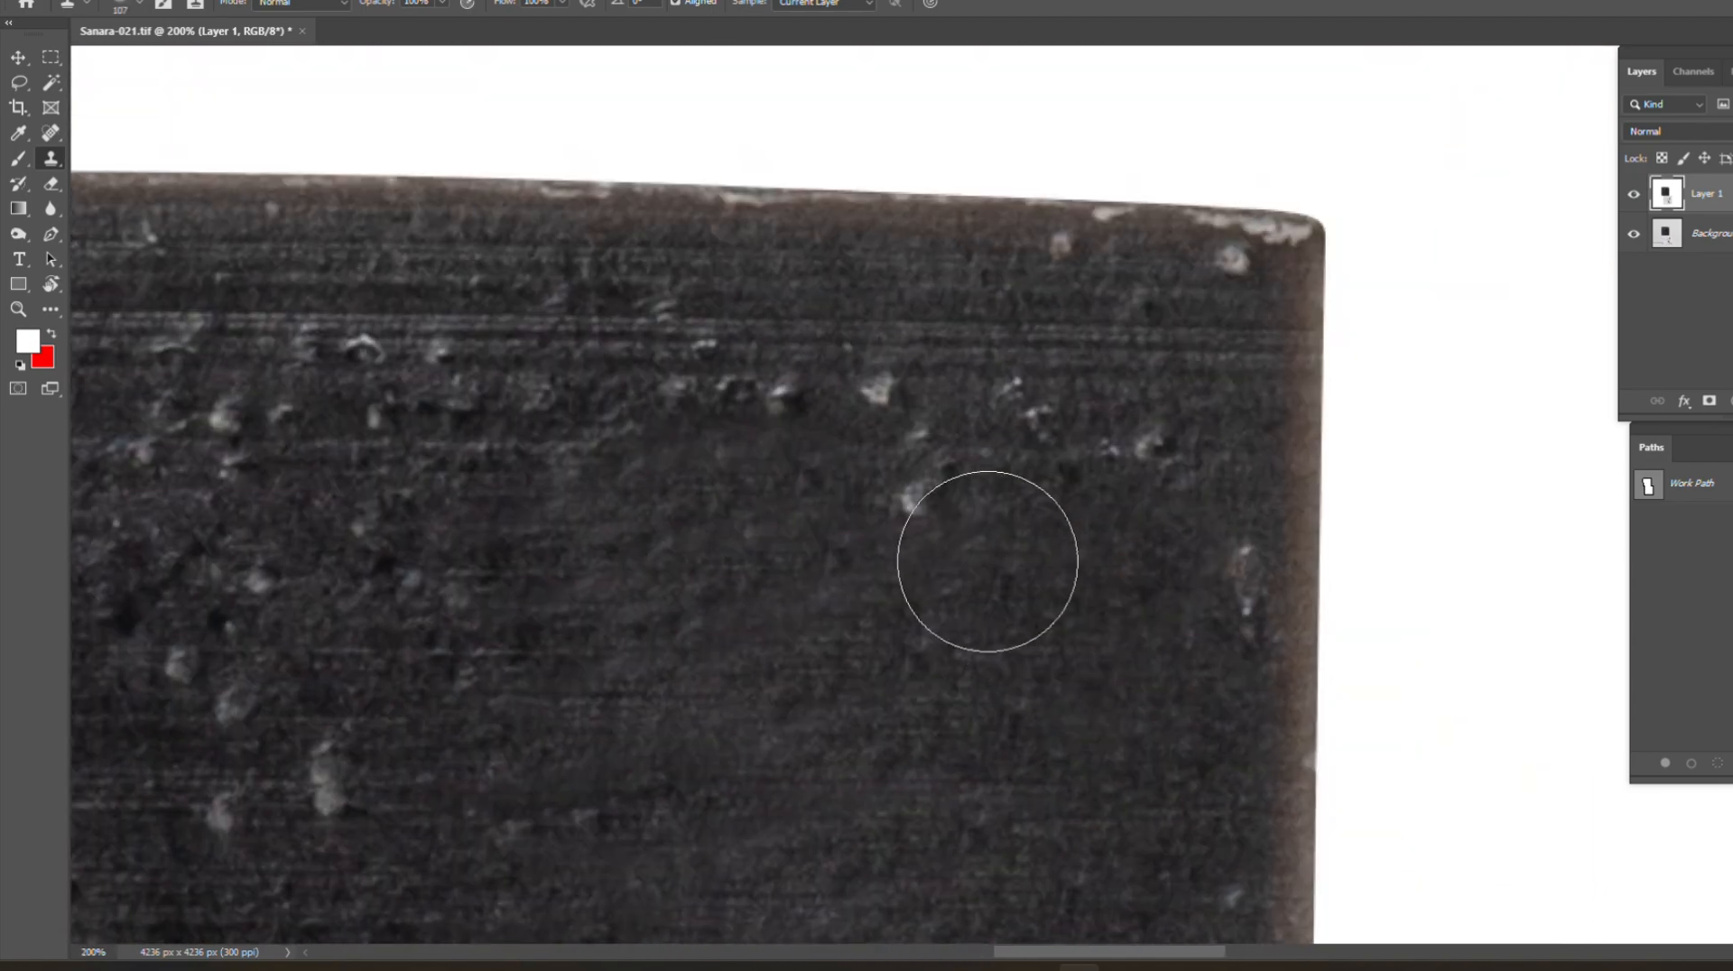
pyautogui.moveTo(728, 514); pyautogui.dragTo(981, 442)
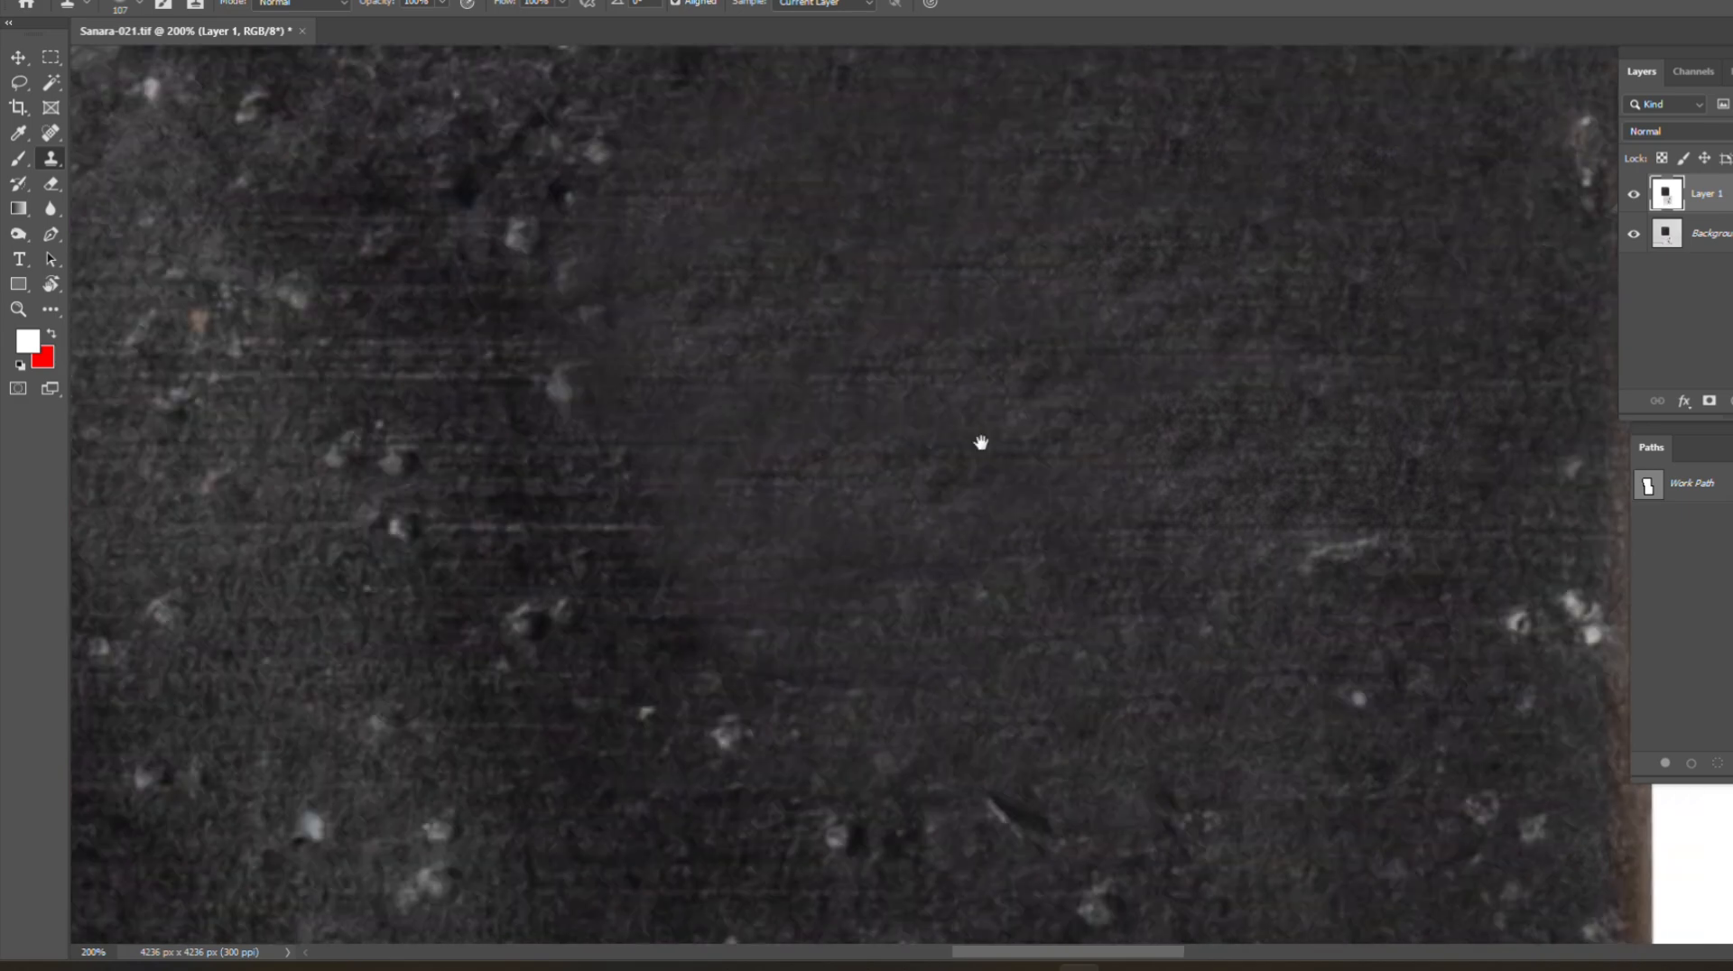
# Step: Clone clean texture over the specks on the middle right portion of the soap's front face
pyautogui.hotkey('ctrl', '-')
pyautogui.hotkey('ctrl', '-')
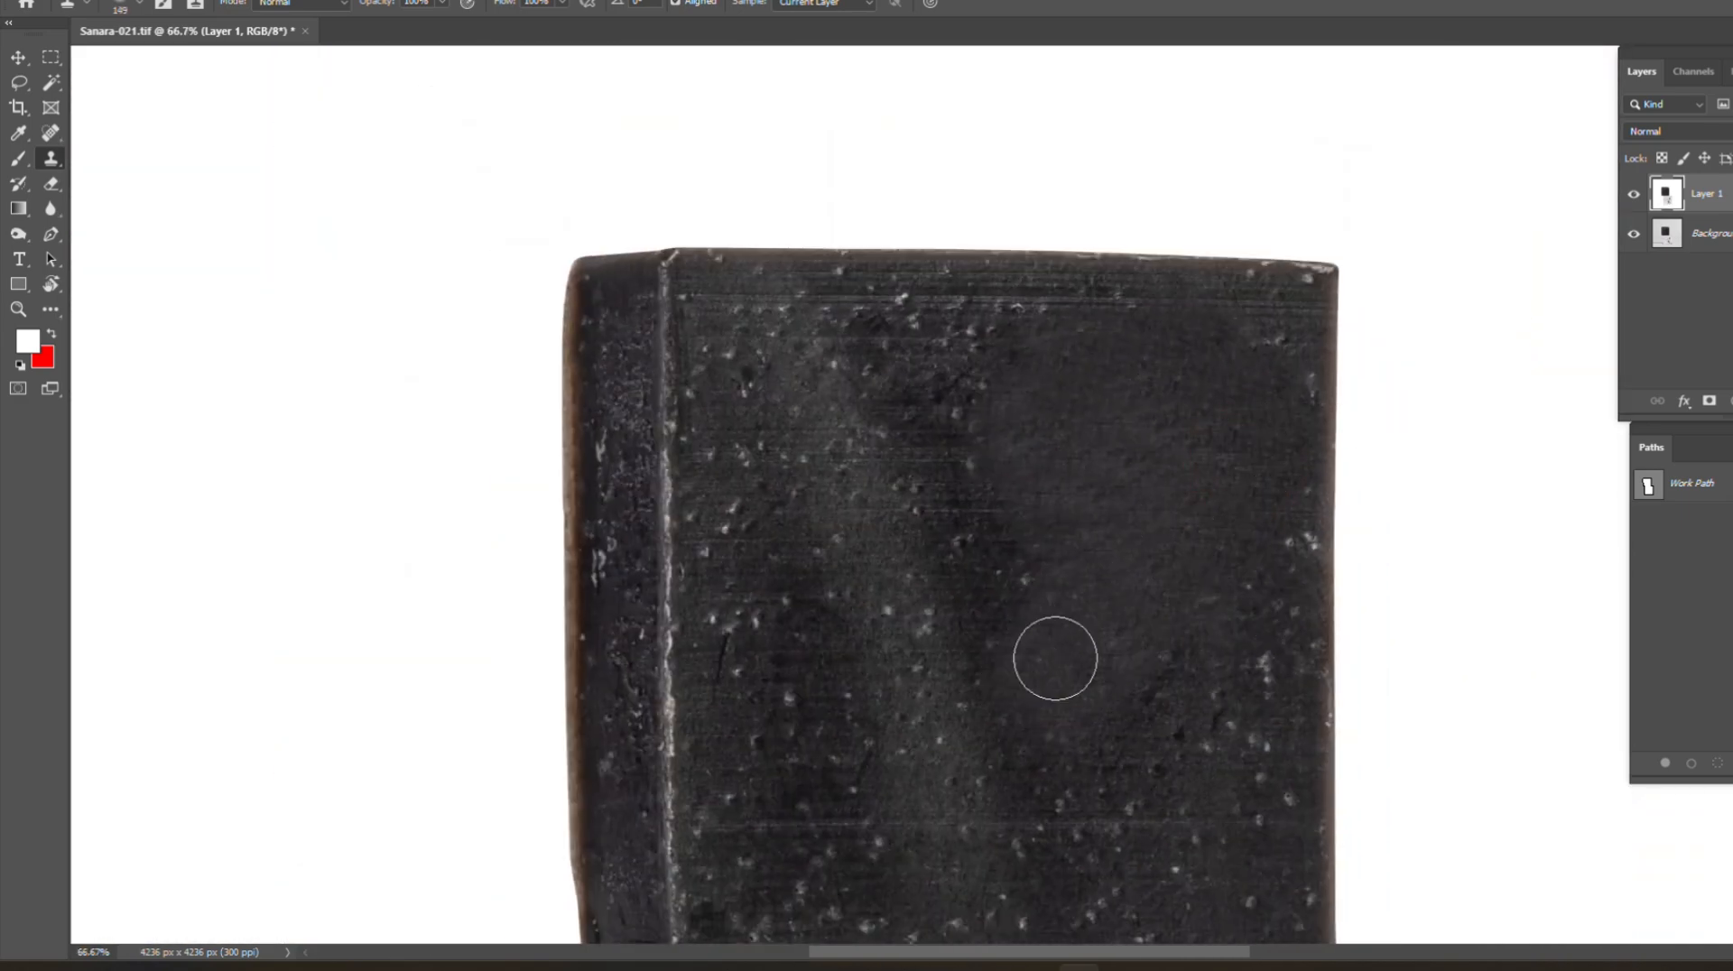
pyautogui.moveTo(1055, 736); pyautogui.dragTo(842, 316)
pyautogui.scroll(1, 1002, 440)
pyautogui.moveTo(1031, 450); pyautogui.dragTo(959, 449)
pyautogui.moveTo(801, 353); pyautogui.dragTo(843, 360)
pyautogui.moveTo(896, 279); pyautogui.dragTo(931, 249)
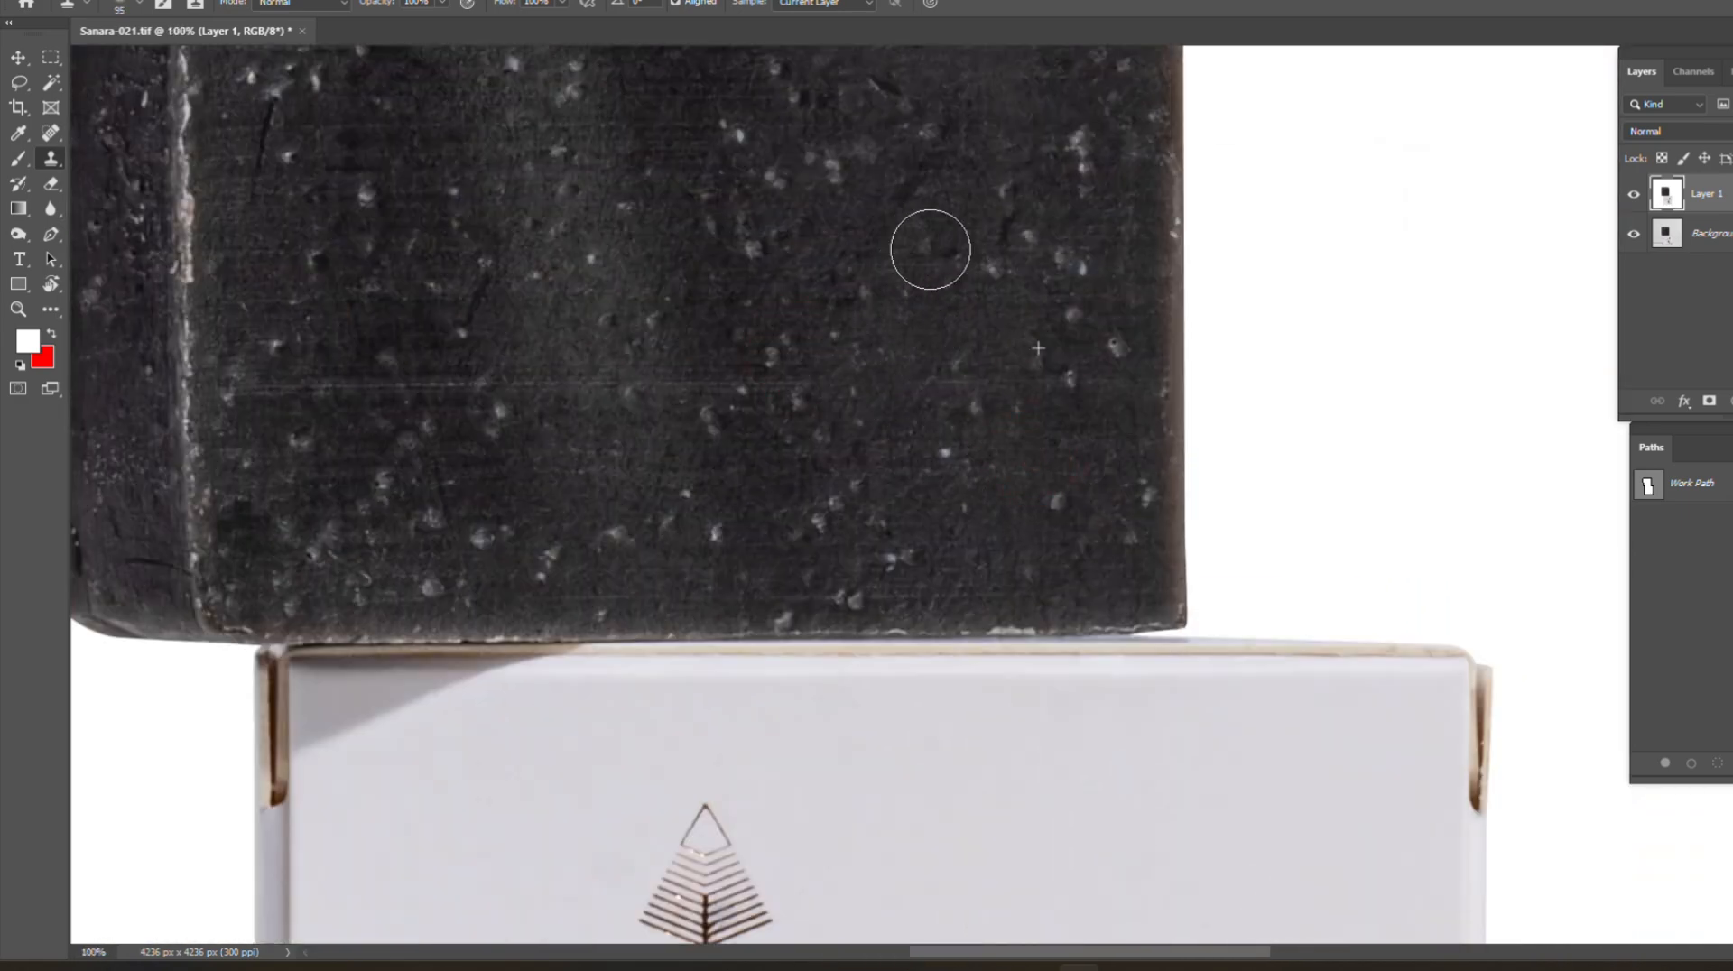
pyautogui.moveTo(1092, 201); pyautogui.dragTo(1032, 435)
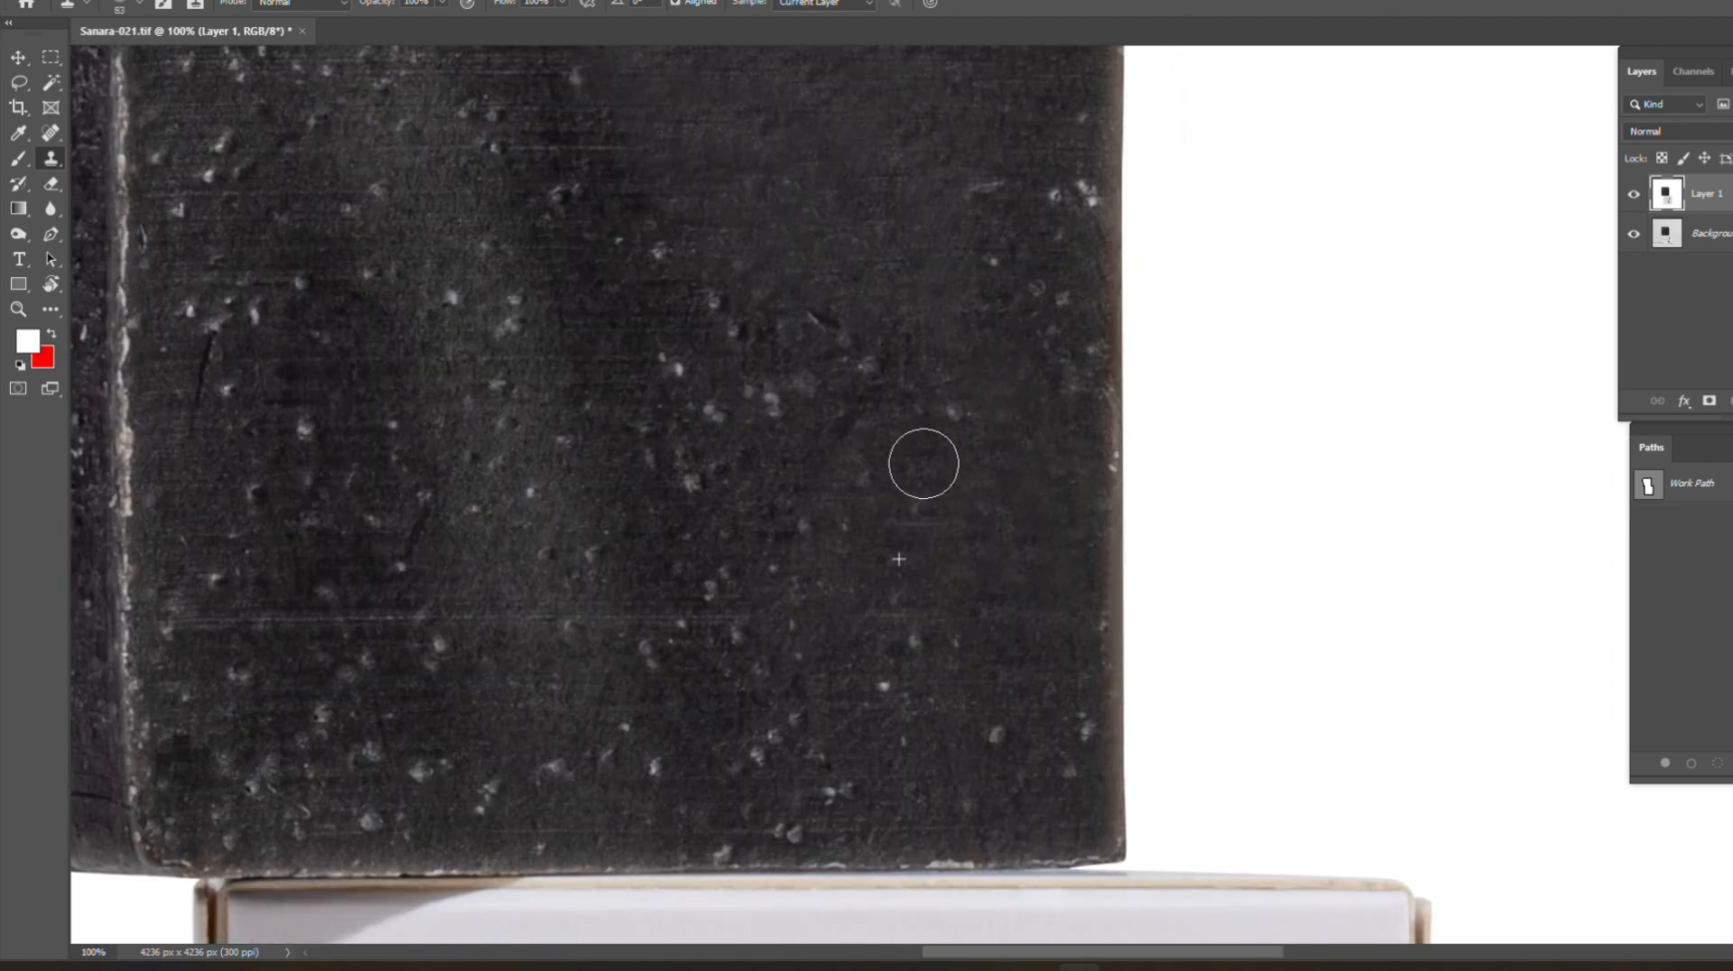
pyautogui.moveTo(923, 463); pyautogui.dragTo(947, 411)
pyautogui.moveTo(975, 434); pyautogui.dragTo(1041, 597)
pyautogui.moveTo(906, 525); pyautogui.dragTo(920, 651)
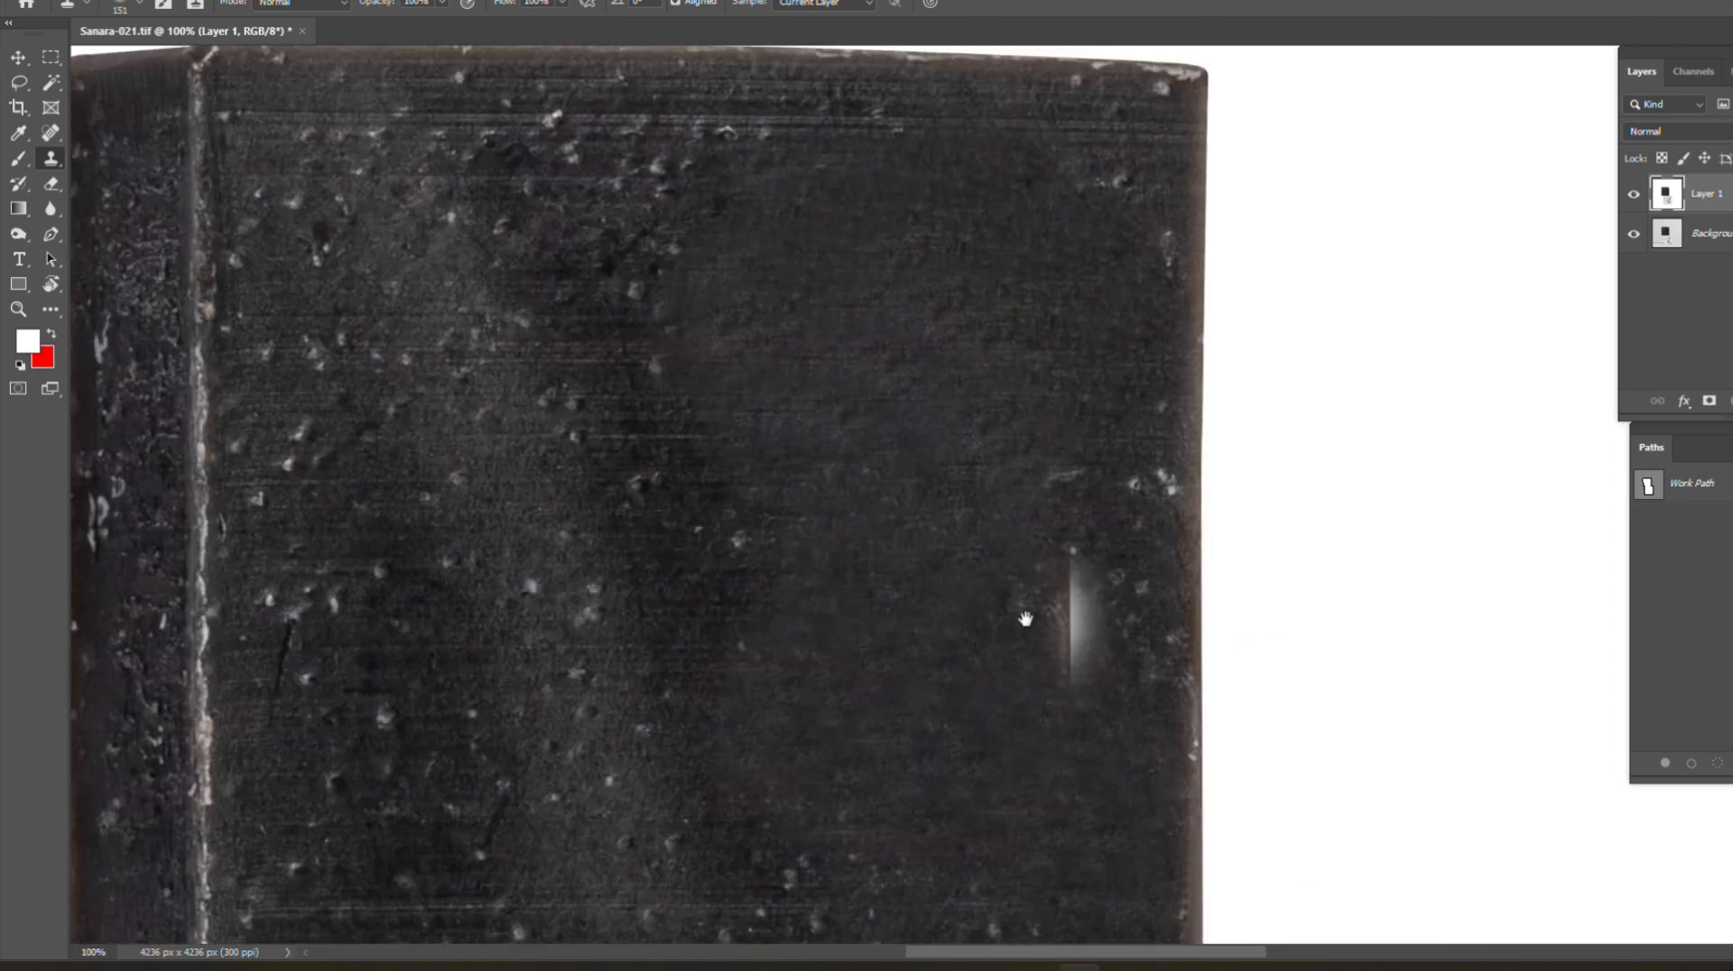
# Step: Clone over the specks across the lower middle of the soap's front face with a 104 px brush
pyautogui.scroll(-3, 848, 579)
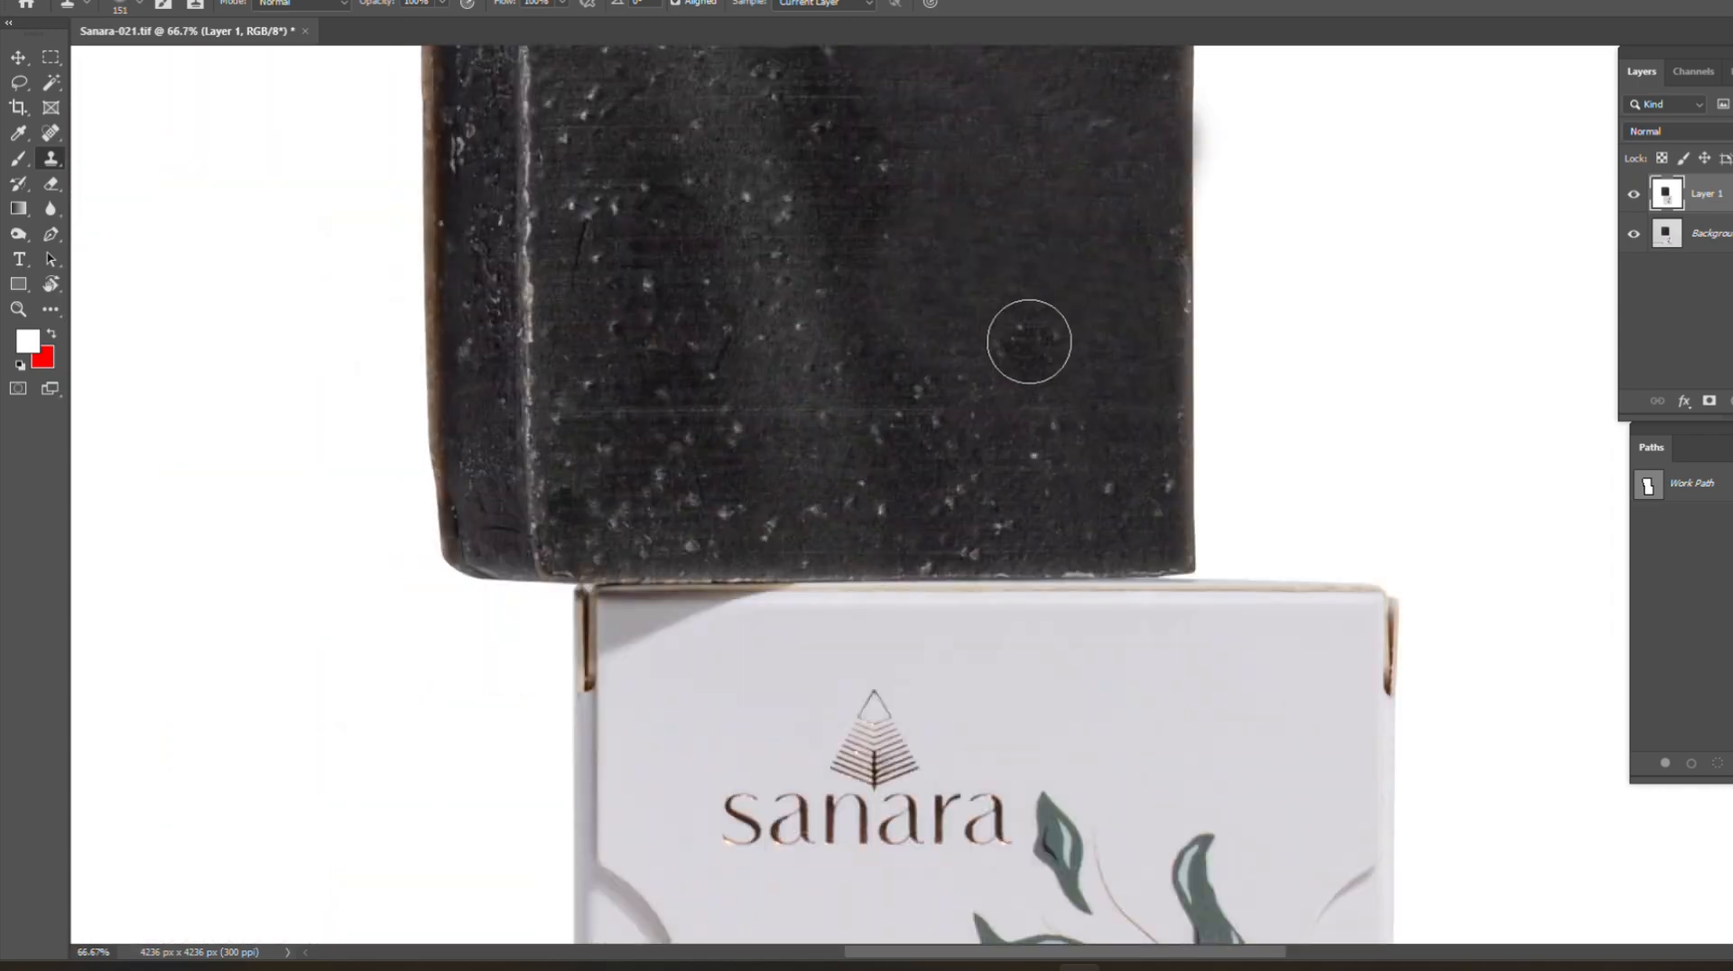
pyautogui.scroll(6, 1026, 340)
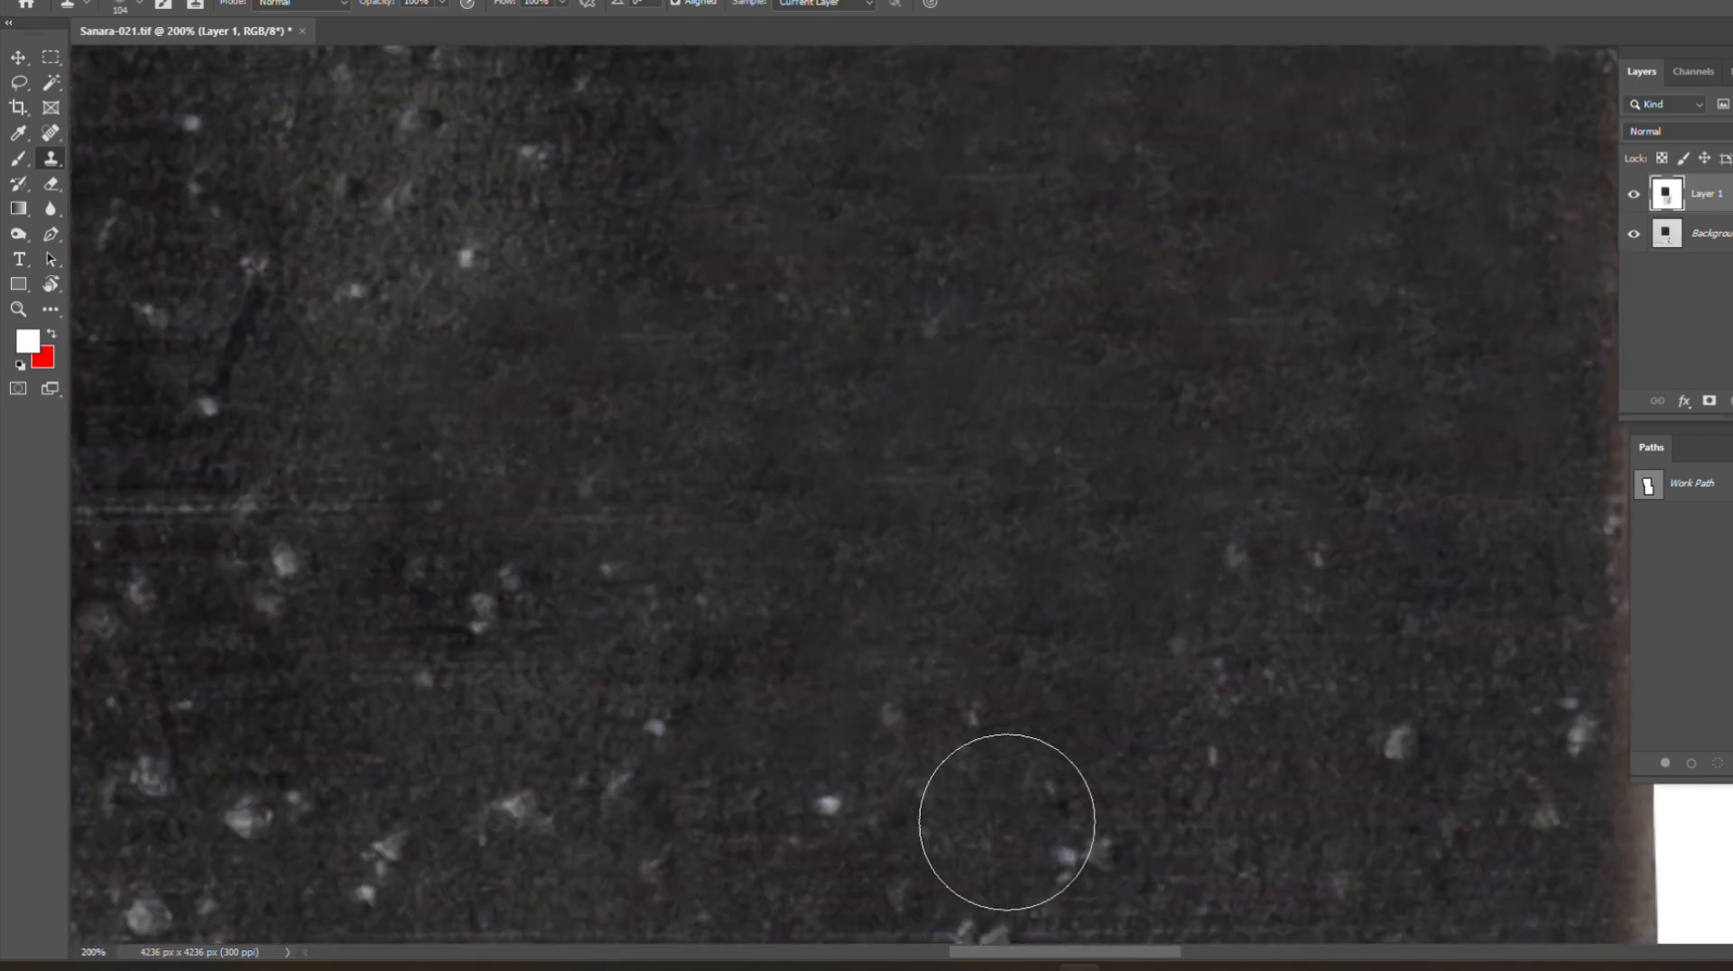
pyautogui.scroll(-5, 1006, 824)
pyautogui.scroll(5, 960, 376)
pyautogui.moveTo(755, 442)
pyautogui.mouseDown()
pyautogui.moveTo(660, 386)
pyautogui.moveTo(662, 618)
pyautogui.mouseUp()
pyautogui.moveTo(749, 362); pyautogui.dragTo(510, 522)
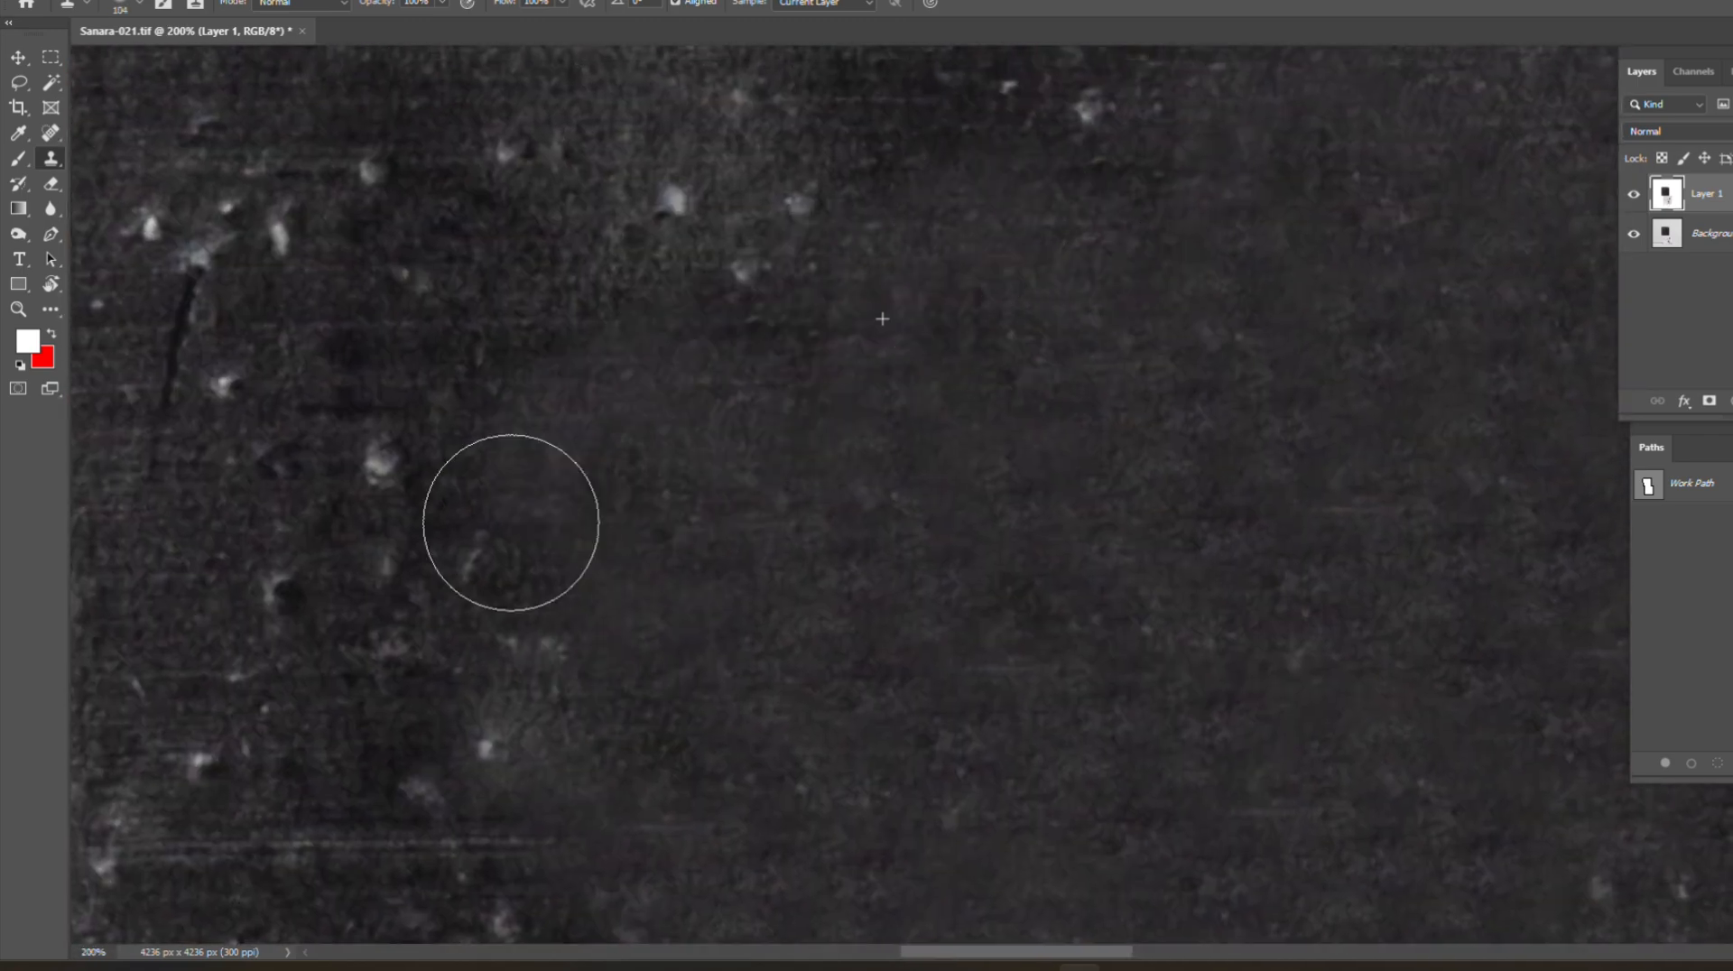
# Step: Extend the smooth cloned texture over the specks from the centre toward the left of the soap's front face
pyautogui.moveTo(643, 279); pyautogui.dragTo(570, 601)
pyautogui.moveTo(592, 519); pyautogui.dragTo(668, 578)
pyautogui.moveTo(935, 432); pyautogui.dragTo(950, 604)
pyautogui.moveTo(464, 469); pyautogui.dragTo(300, 551)
pyautogui.moveTo(729, 433); pyautogui.dragTo(862, 672)
pyautogui.moveTo(540, 392); pyautogui.dragTo(500, 515)
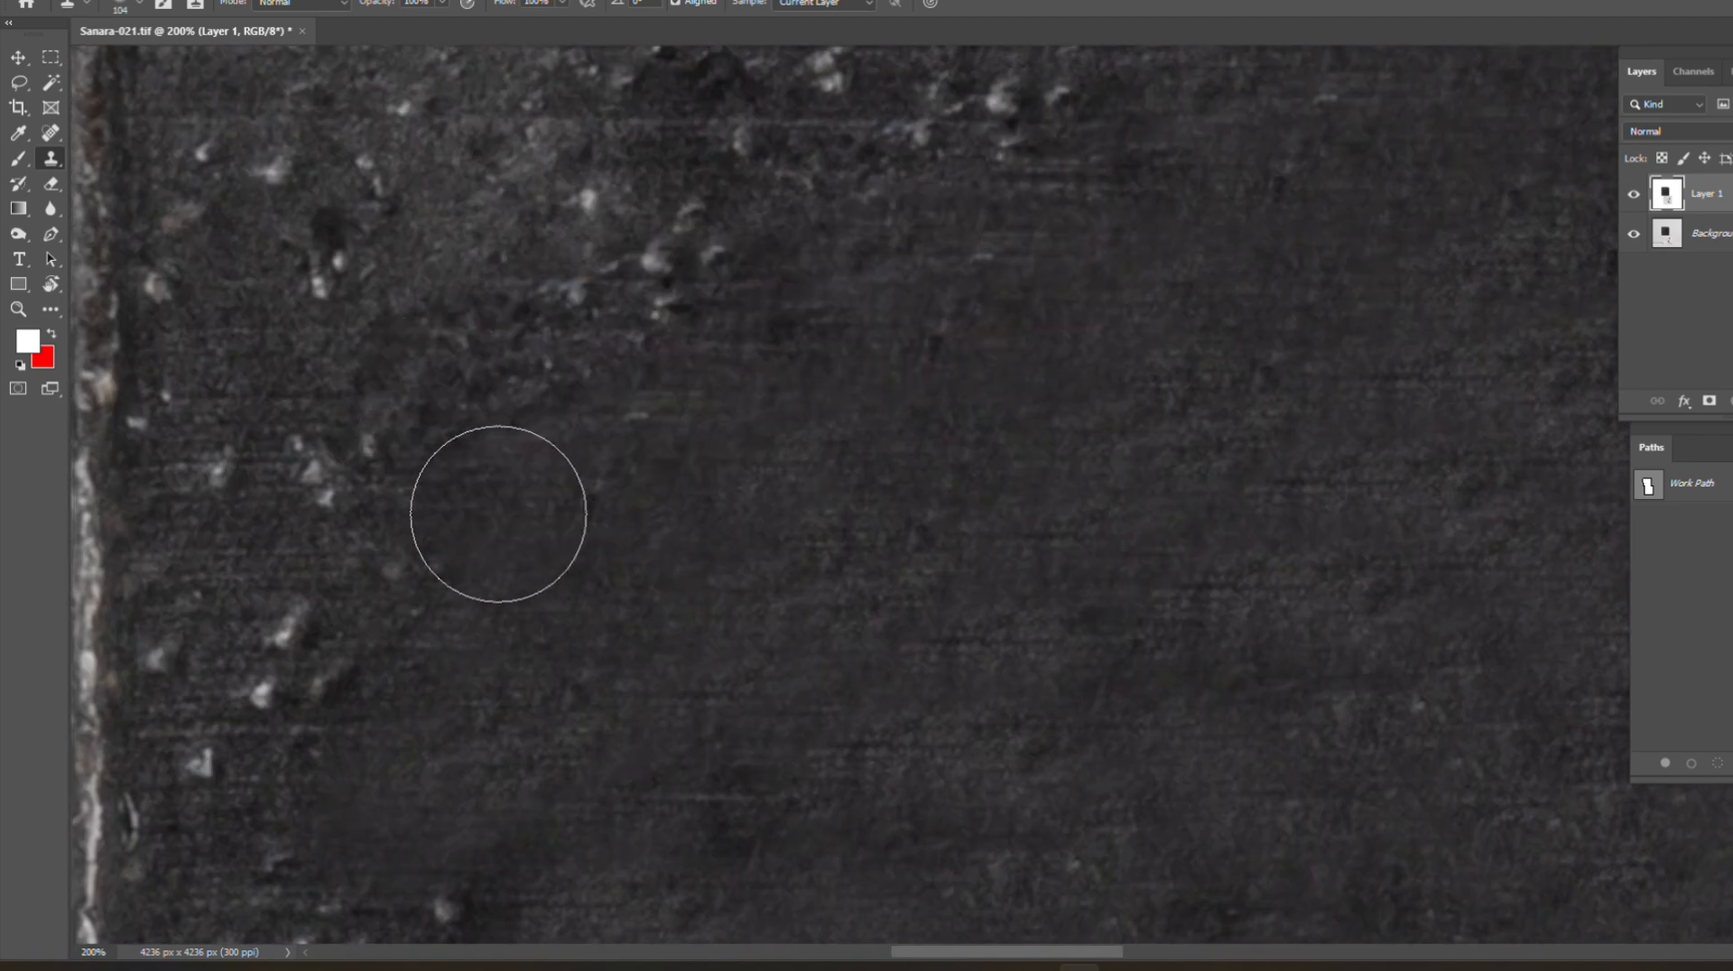
# Step: Resample clean texture and clone away the bumps on the upper left of the front face below the top edge
pyautogui.moveTo(638, 480); pyautogui.dragTo(627, 658)
pyautogui.moveTo(994, 403); pyautogui.dragTo(1084, 265)
pyautogui.keyDown('alt'); pyautogui.click(1010, 560); pyautogui.keyUp('alt')
pyautogui.moveTo(894, 411); pyautogui.dragTo(778, 515)
pyautogui.scroll(3, 1199, 472)
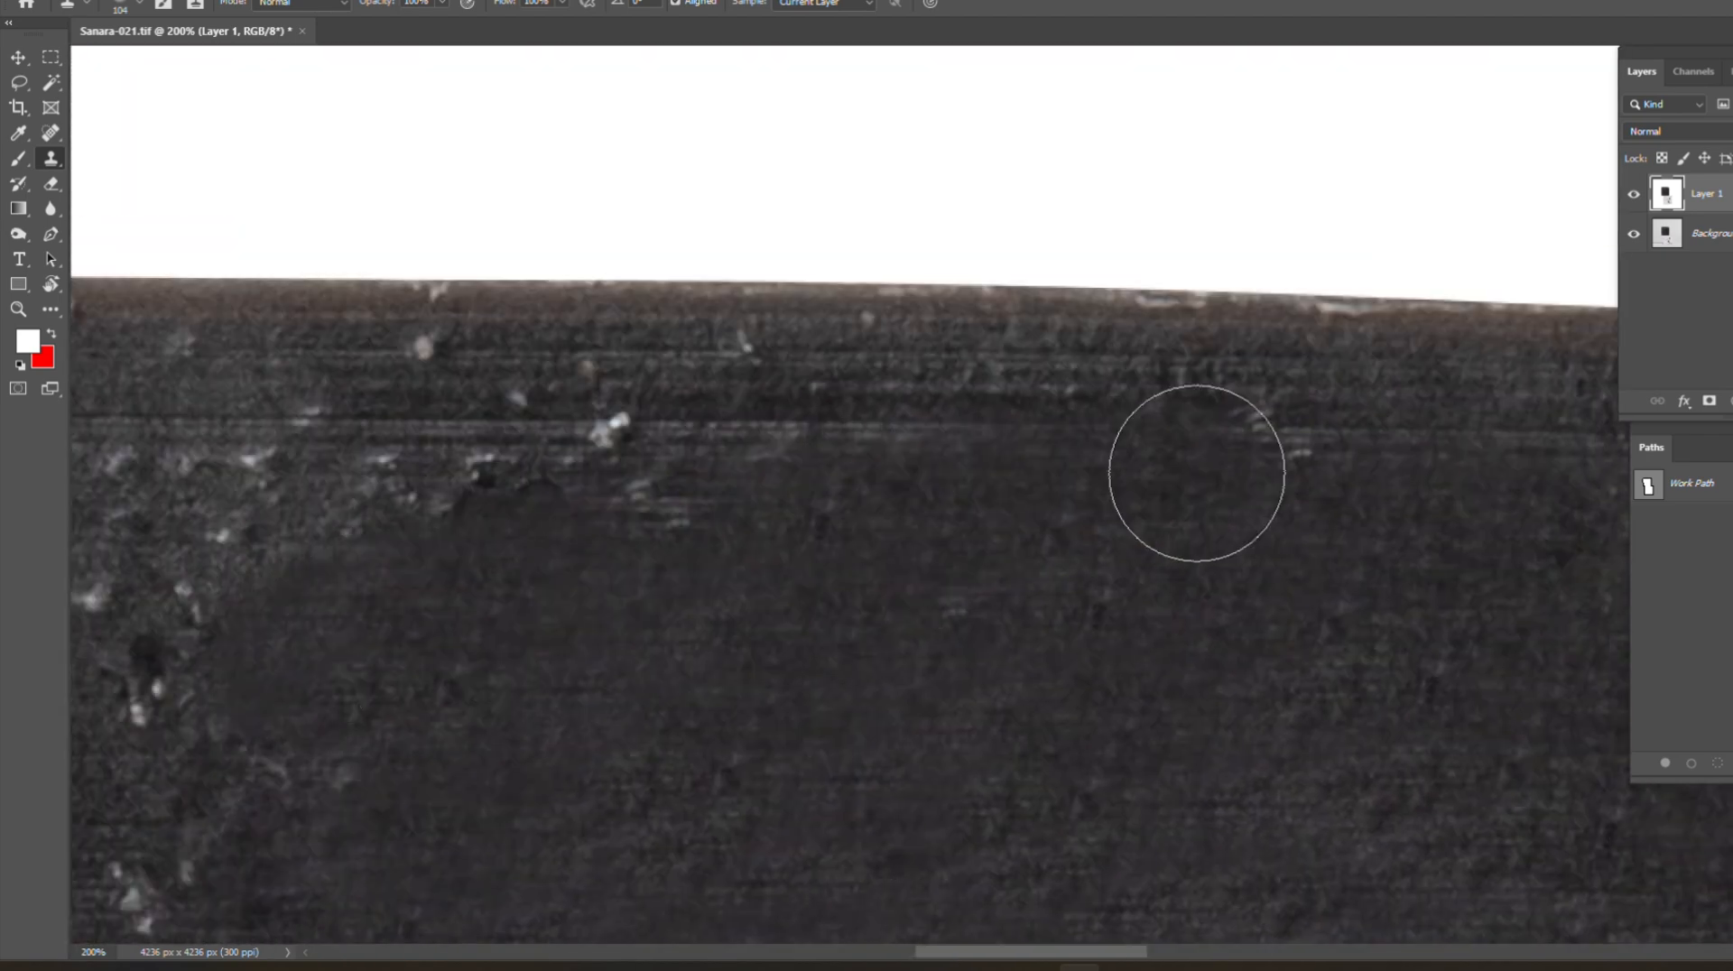
# Step: Set the Clone Stamp brush to 148 px with 20% hardness and clone over the specks along the front face's left and lower areas
pyautogui.hotkey('ctrl', '-')
pyautogui.hotkey('ctrl', '-')
pyautogui.hotkey('ctrl', '+')
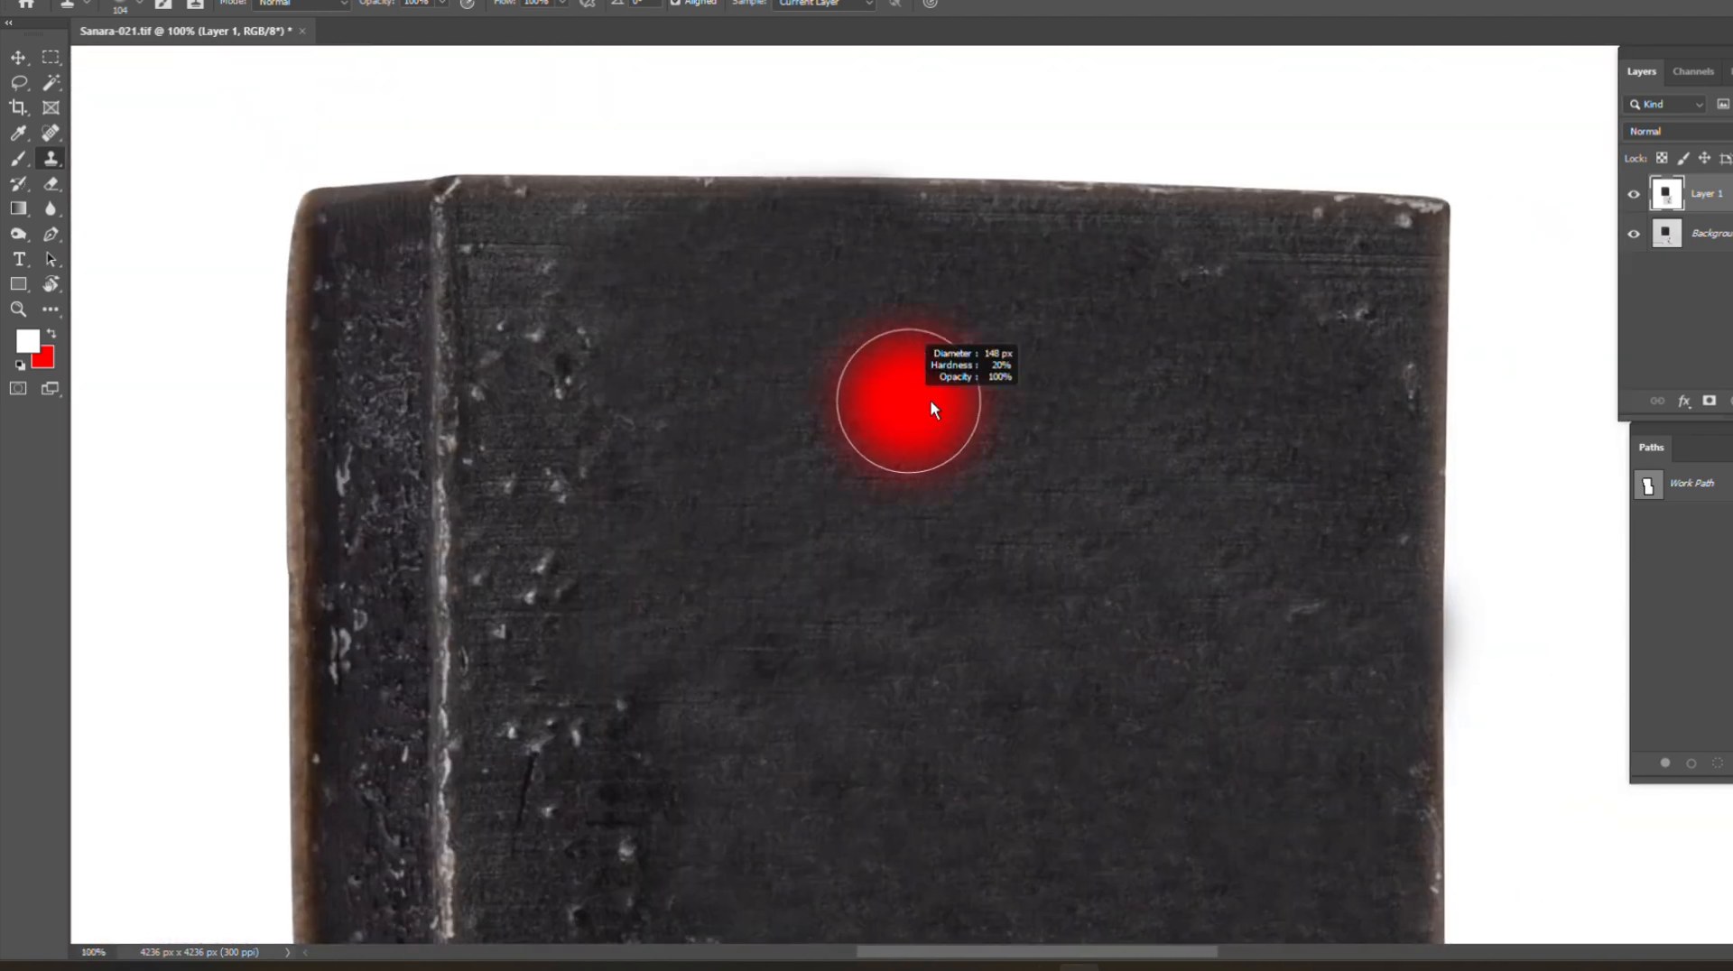
pyautogui.moveTo(666, 832); pyautogui.dragTo(750, 453)
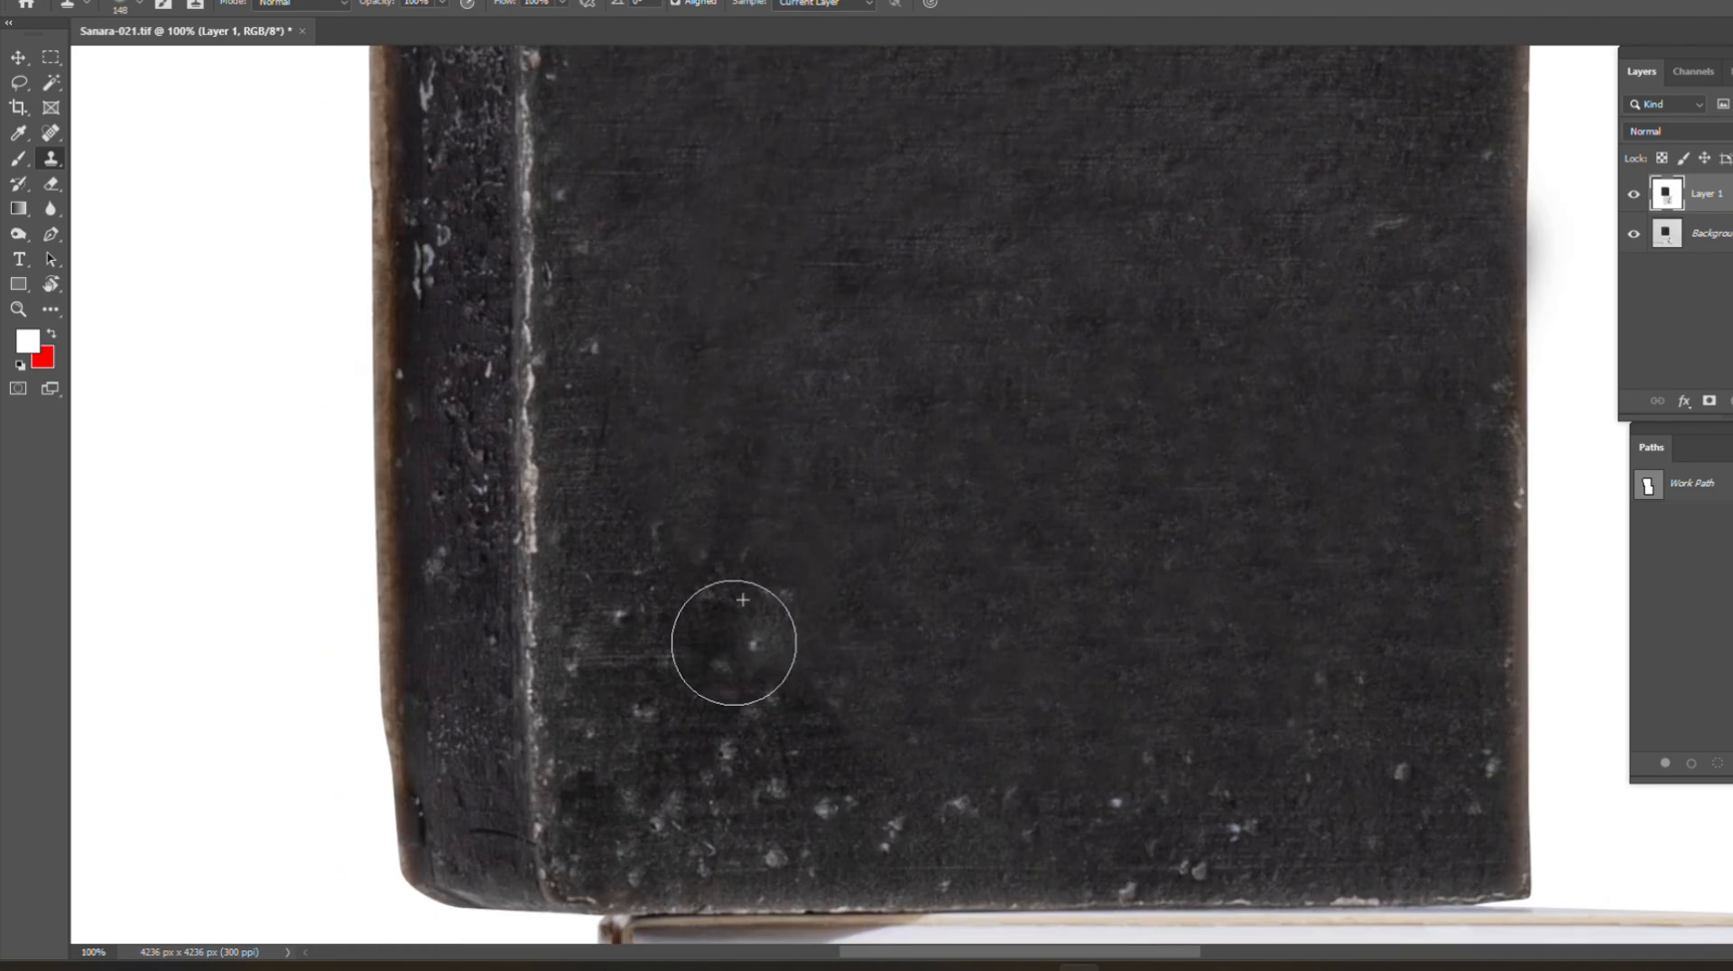
pyautogui.moveTo(732, 643); pyautogui.dragTo(778, 788)
pyautogui.moveTo(1200, 770); pyautogui.dragTo(1028, 796)
pyautogui.keyDown('alt'); pyautogui.click(640, 259); pyautogui.keyUp('alt')
pyautogui.moveTo(777, 302); pyautogui.dragTo(905, 275)
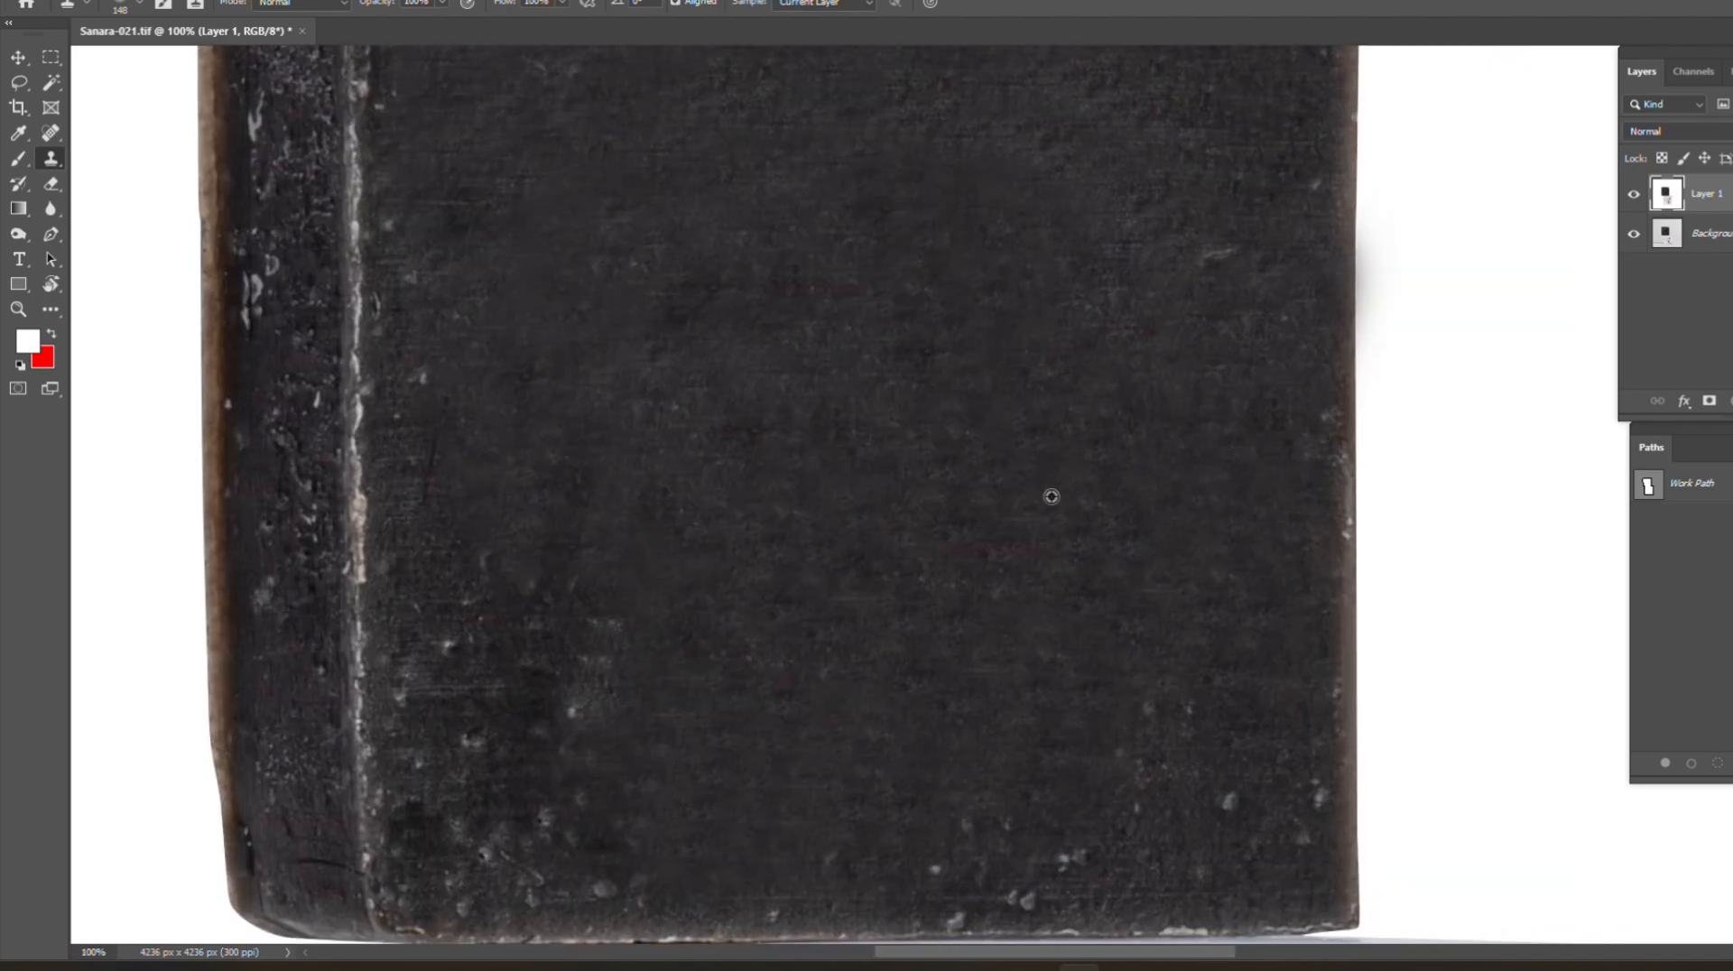
# Step: Blend the remaining uneven patches near the upper area and lower right of the soap's front face with cloned texture
pyautogui.moveTo(1052, 496)
pyautogui.mouseDown()
pyautogui.moveTo(1037, 386)
pyautogui.moveTo(1183, 719)
pyautogui.moveTo(851, 262)
pyautogui.moveTo(815, 443)
pyautogui.mouseUp()
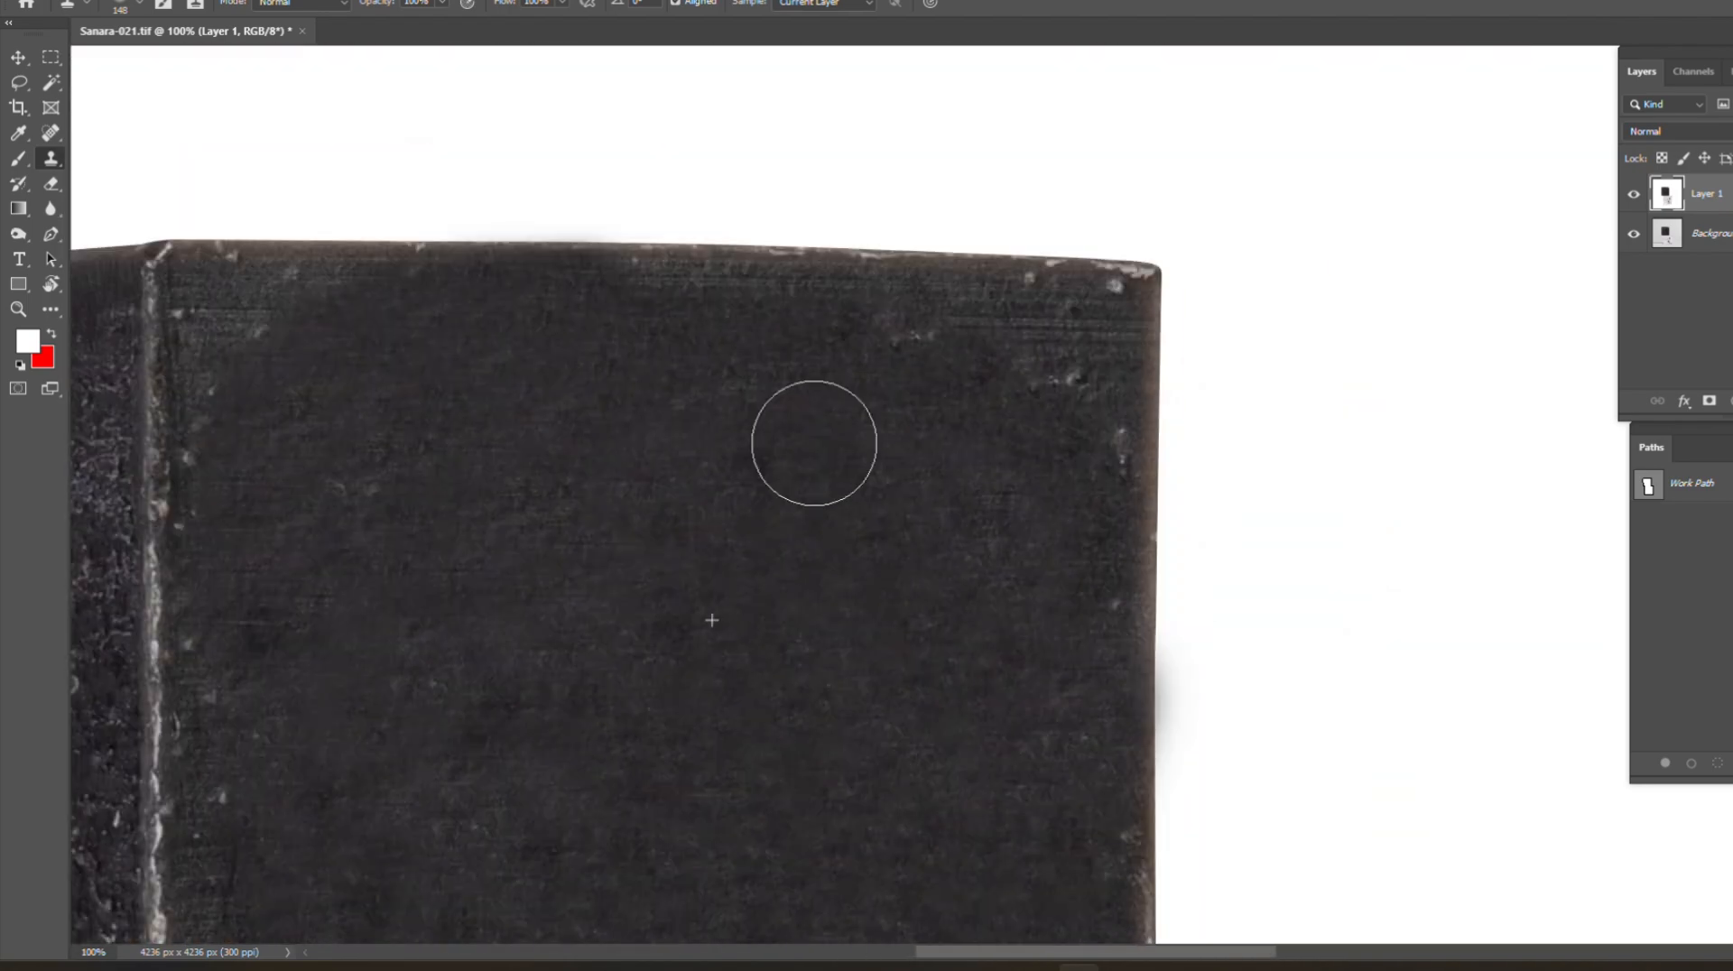
pyautogui.moveTo(692, 352); pyautogui.dragTo(1027, 207)
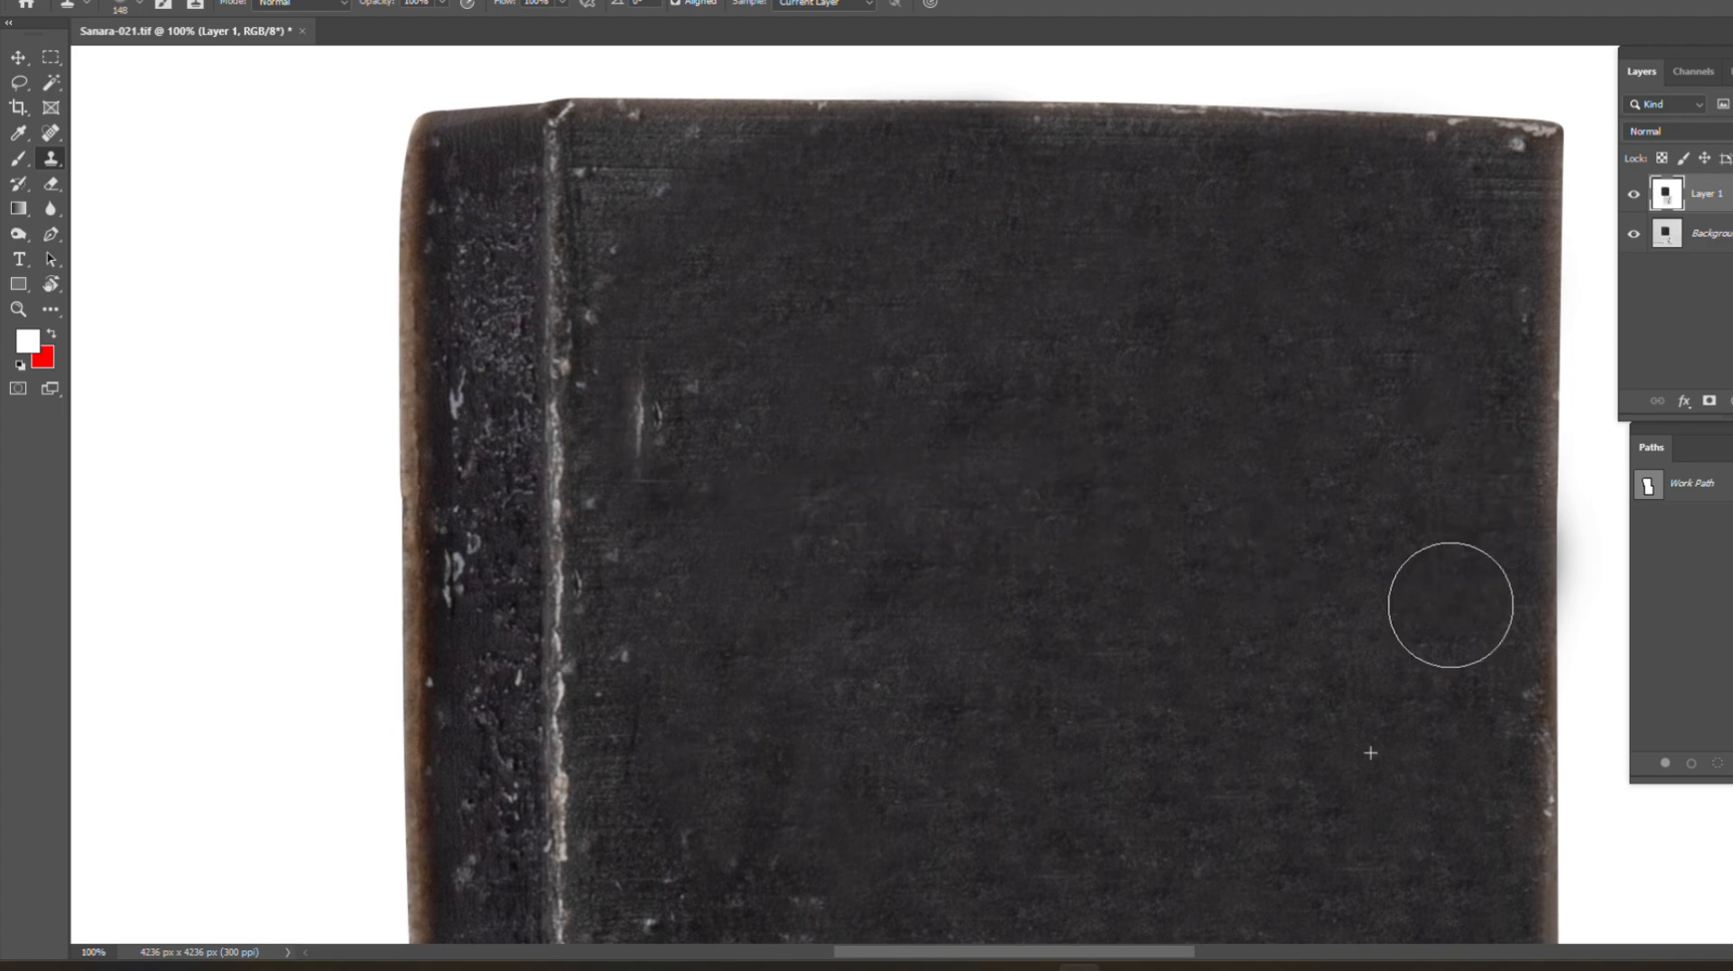
pyautogui.moveTo(1450, 605)
pyautogui.mouseDown()
pyautogui.moveTo(1330, 425)
pyautogui.moveTo(1122, 271)
pyautogui.mouseUp()
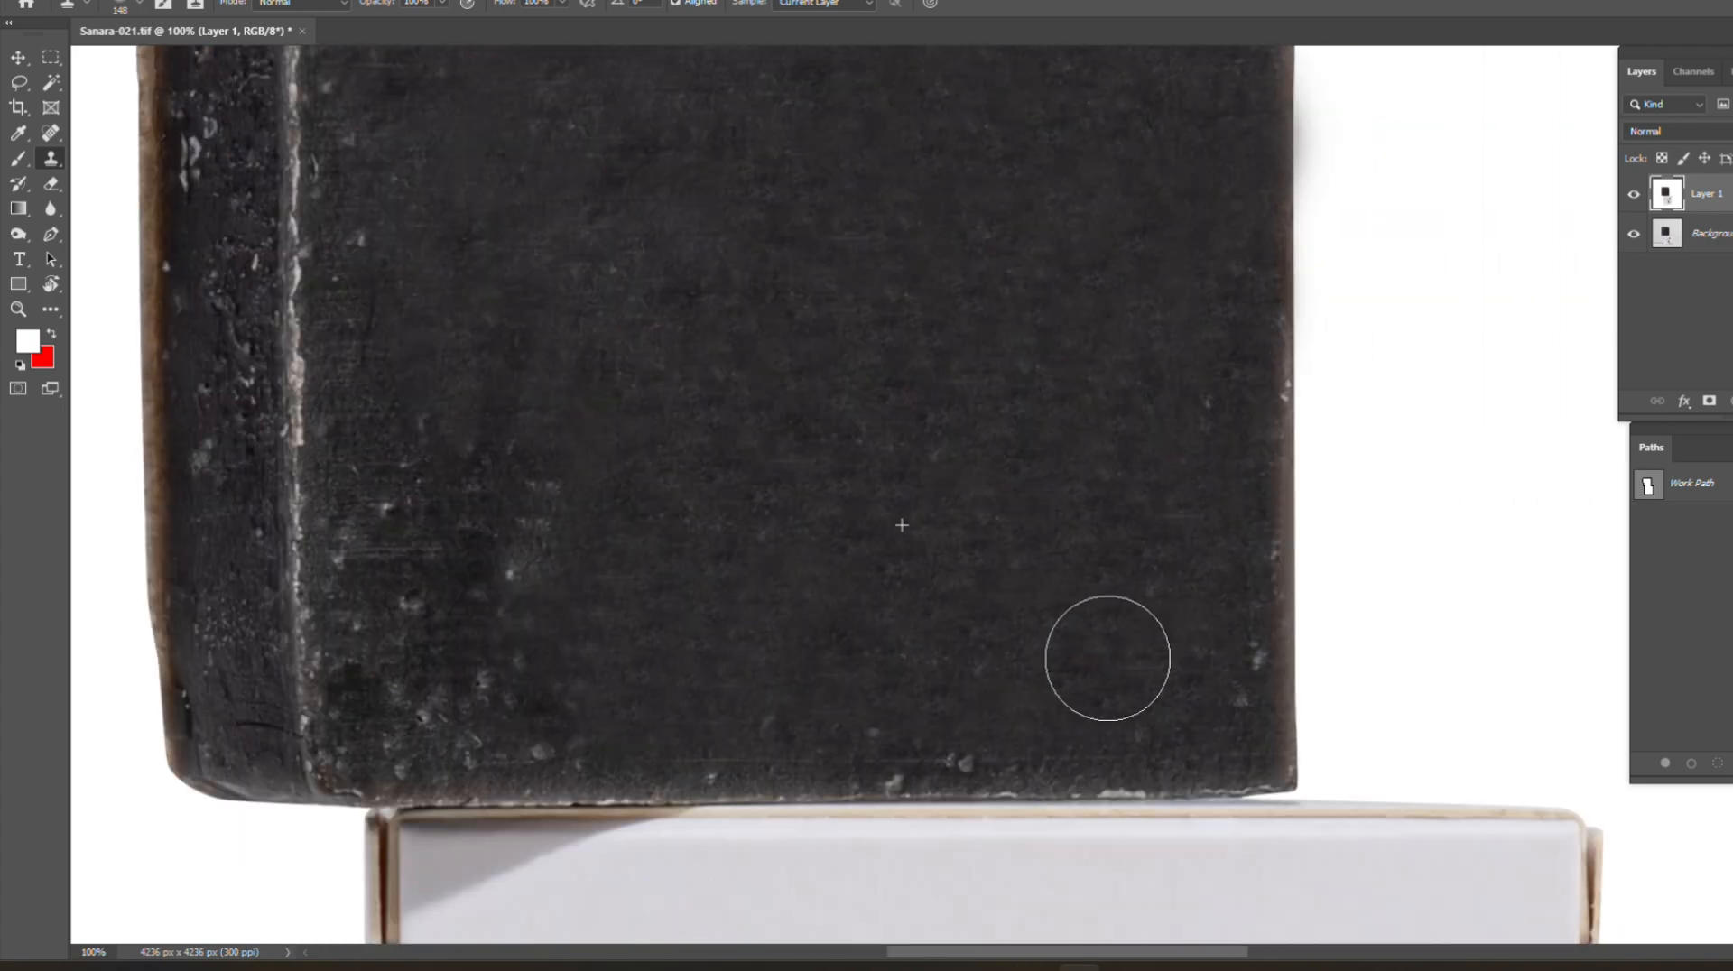
pyautogui.moveTo(1107, 658); pyautogui.dragTo(1179, 503)
pyautogui.hotkey('ctrl', '-')
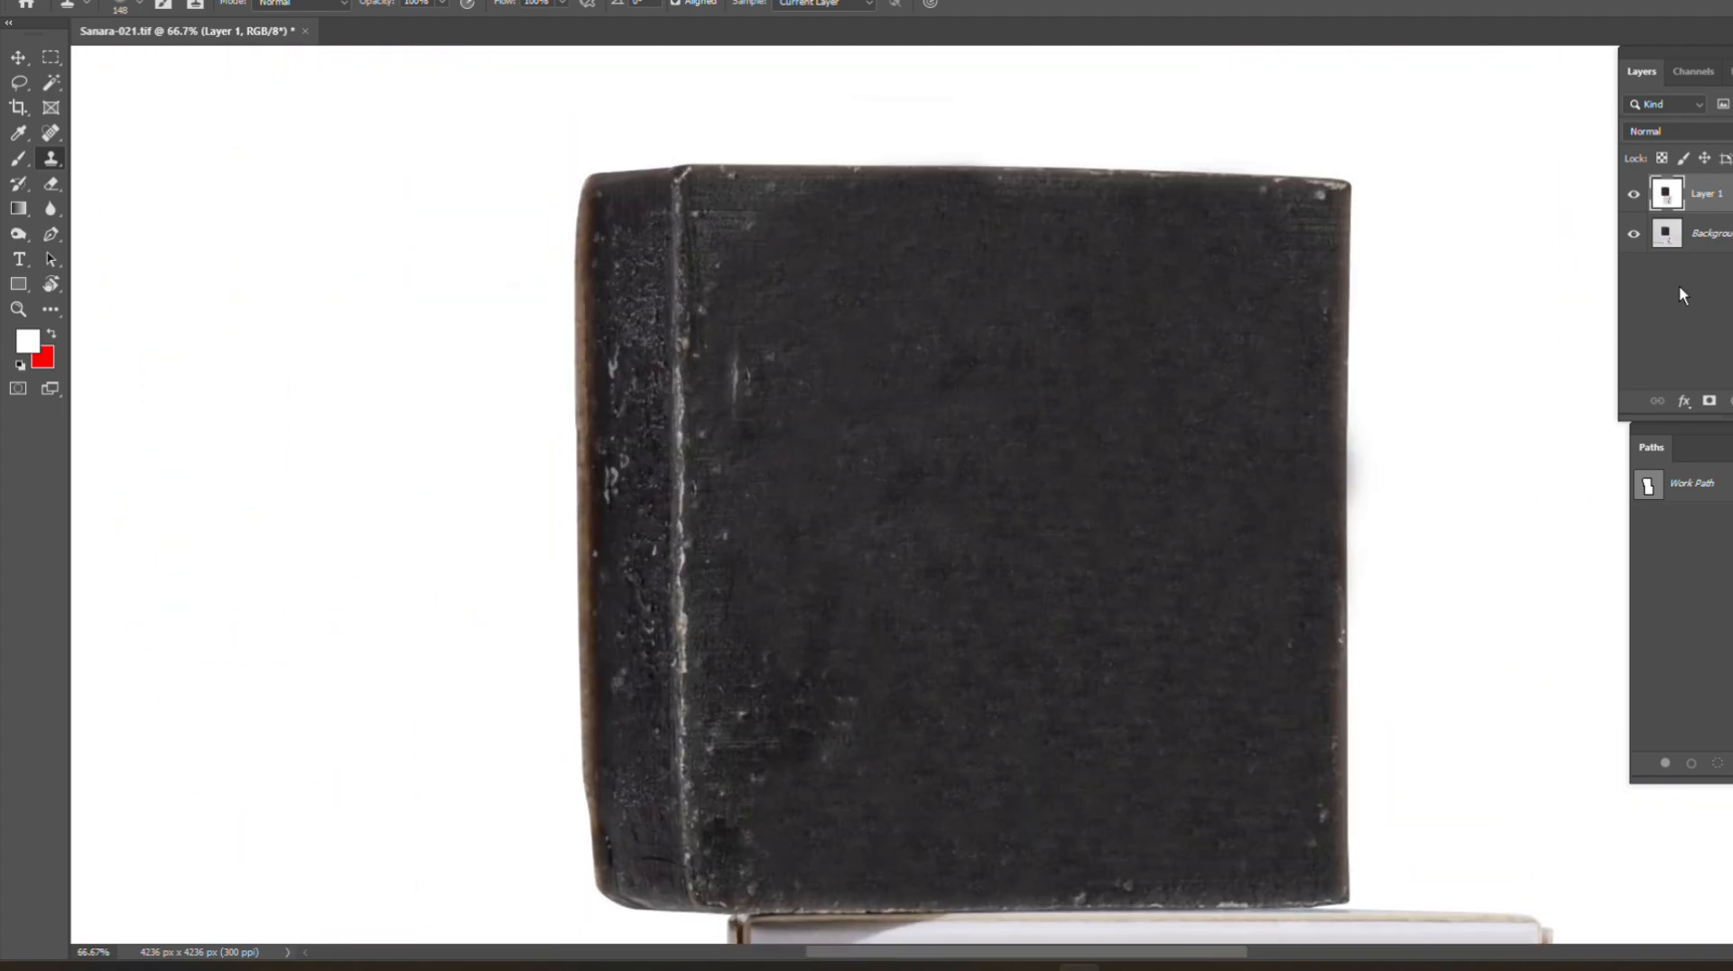
# Step: Clone clean texture over the light specks along the front face's top edge and upper right corner
pyautogui.scroll(1, 1209, 277)
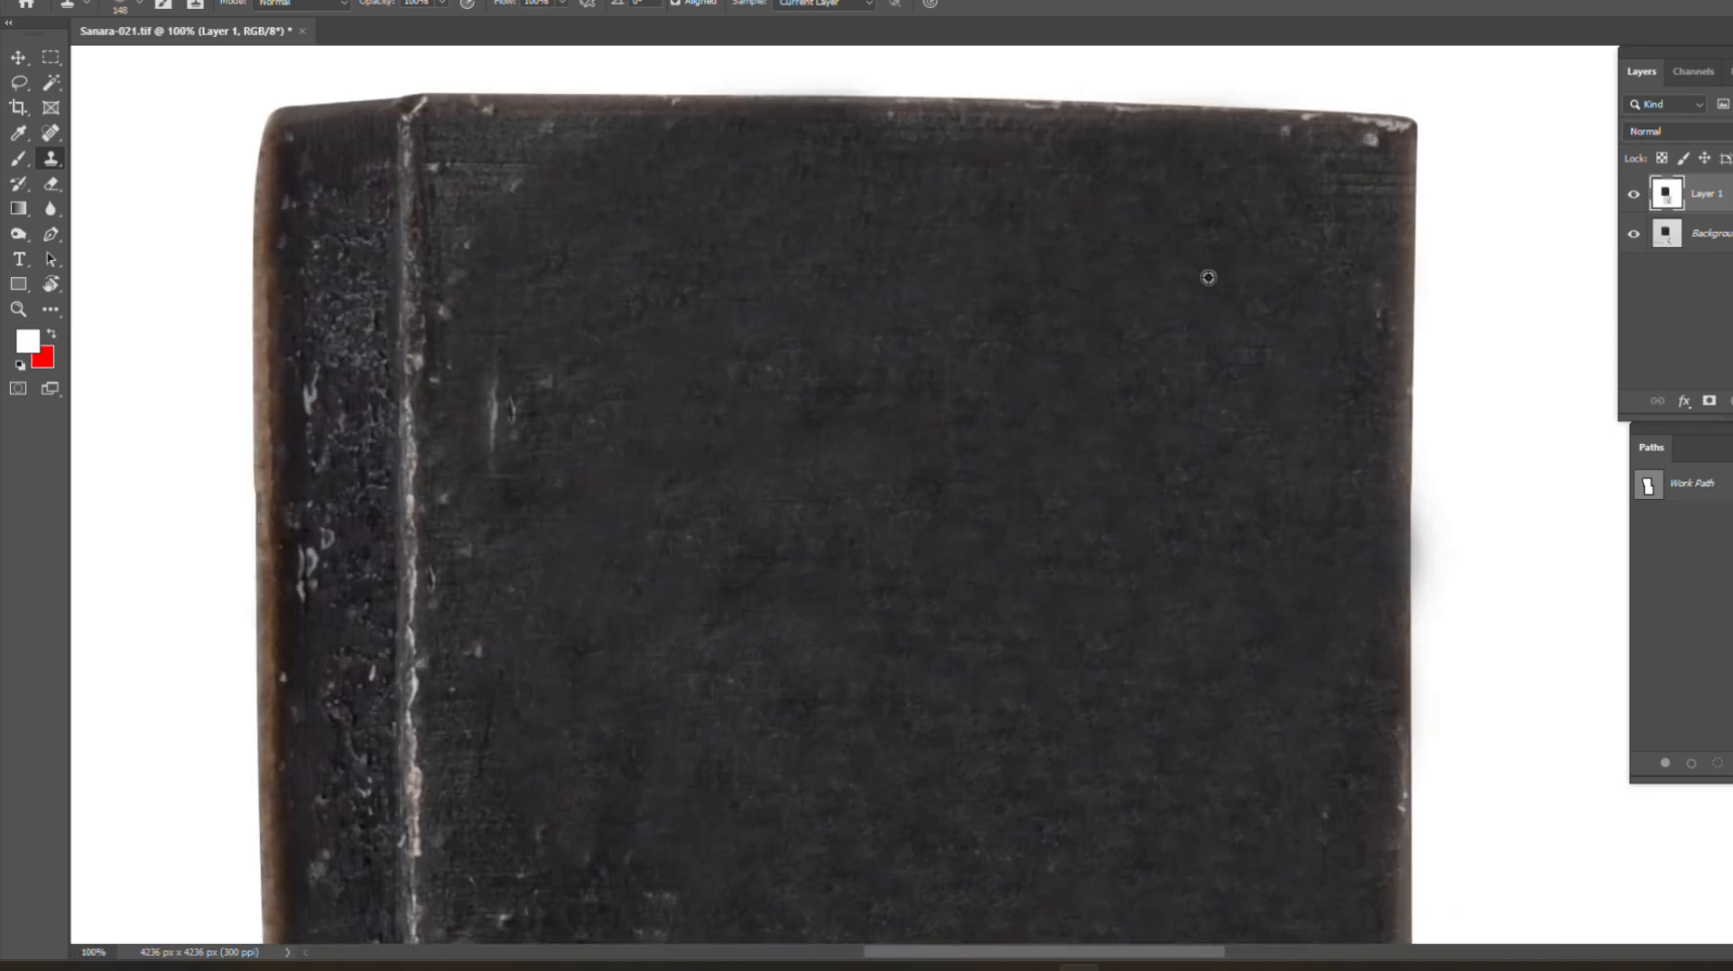
pyautogui.scroll(1, 852, 169)
pyautogui.moveTo(933, 267); pyautogui.dragTo(708, 587)
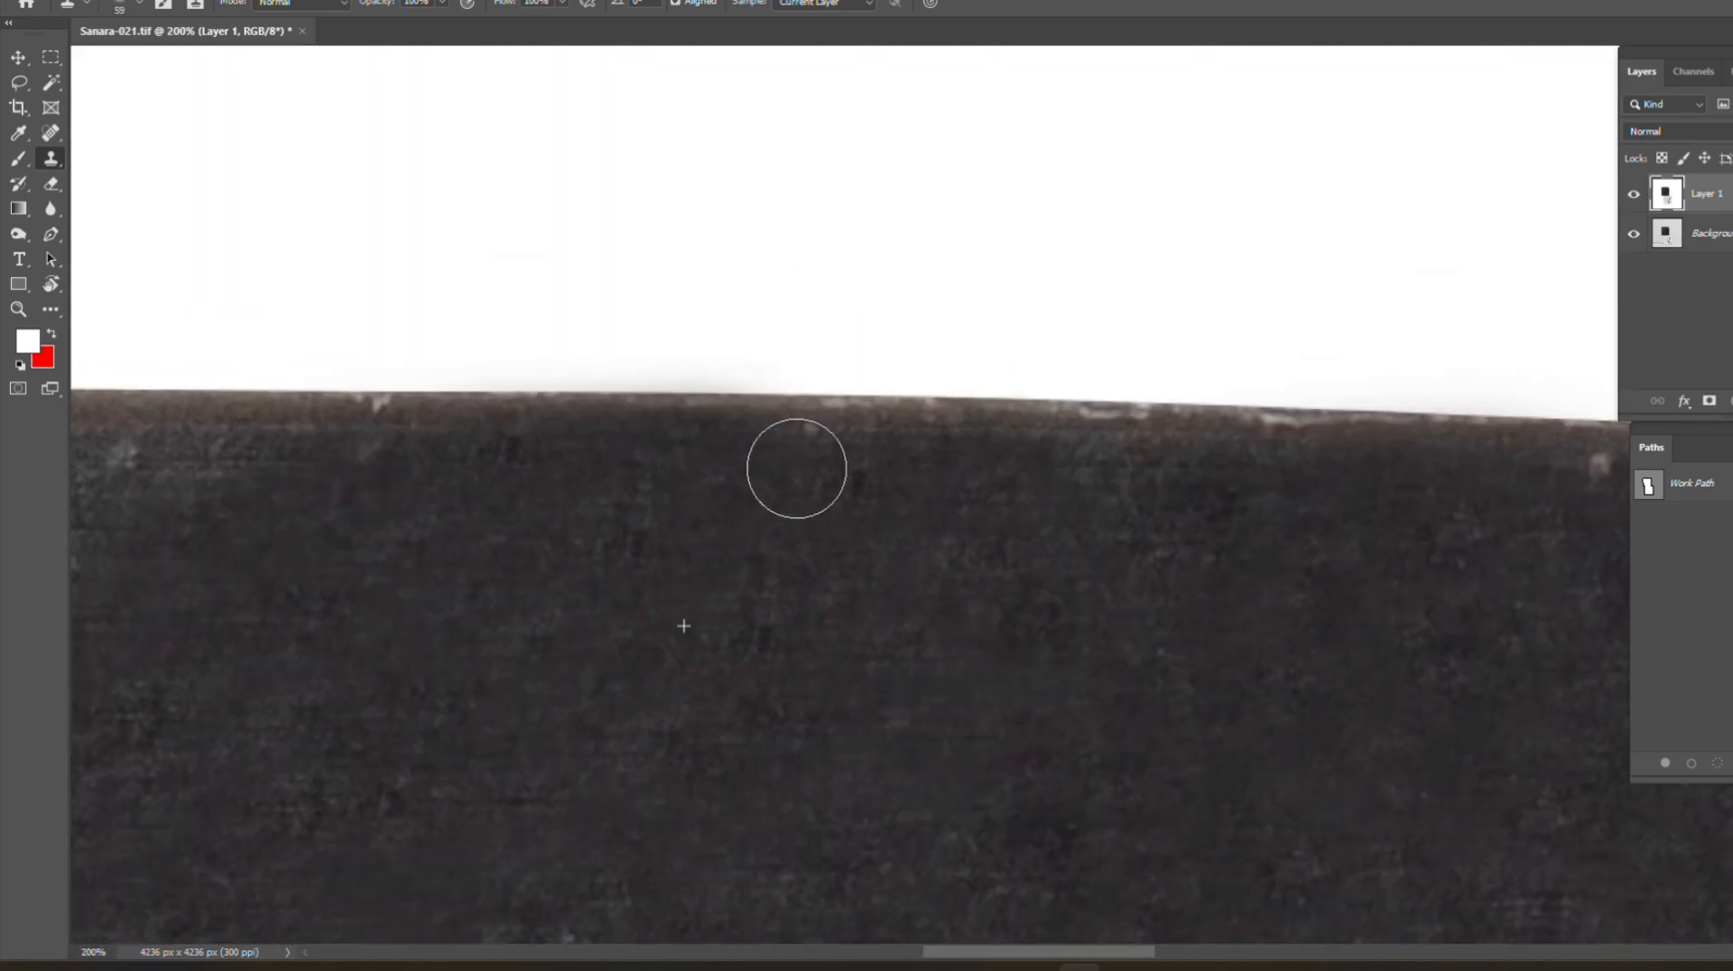
pyautogui.hscroll(3, 1010, 479)
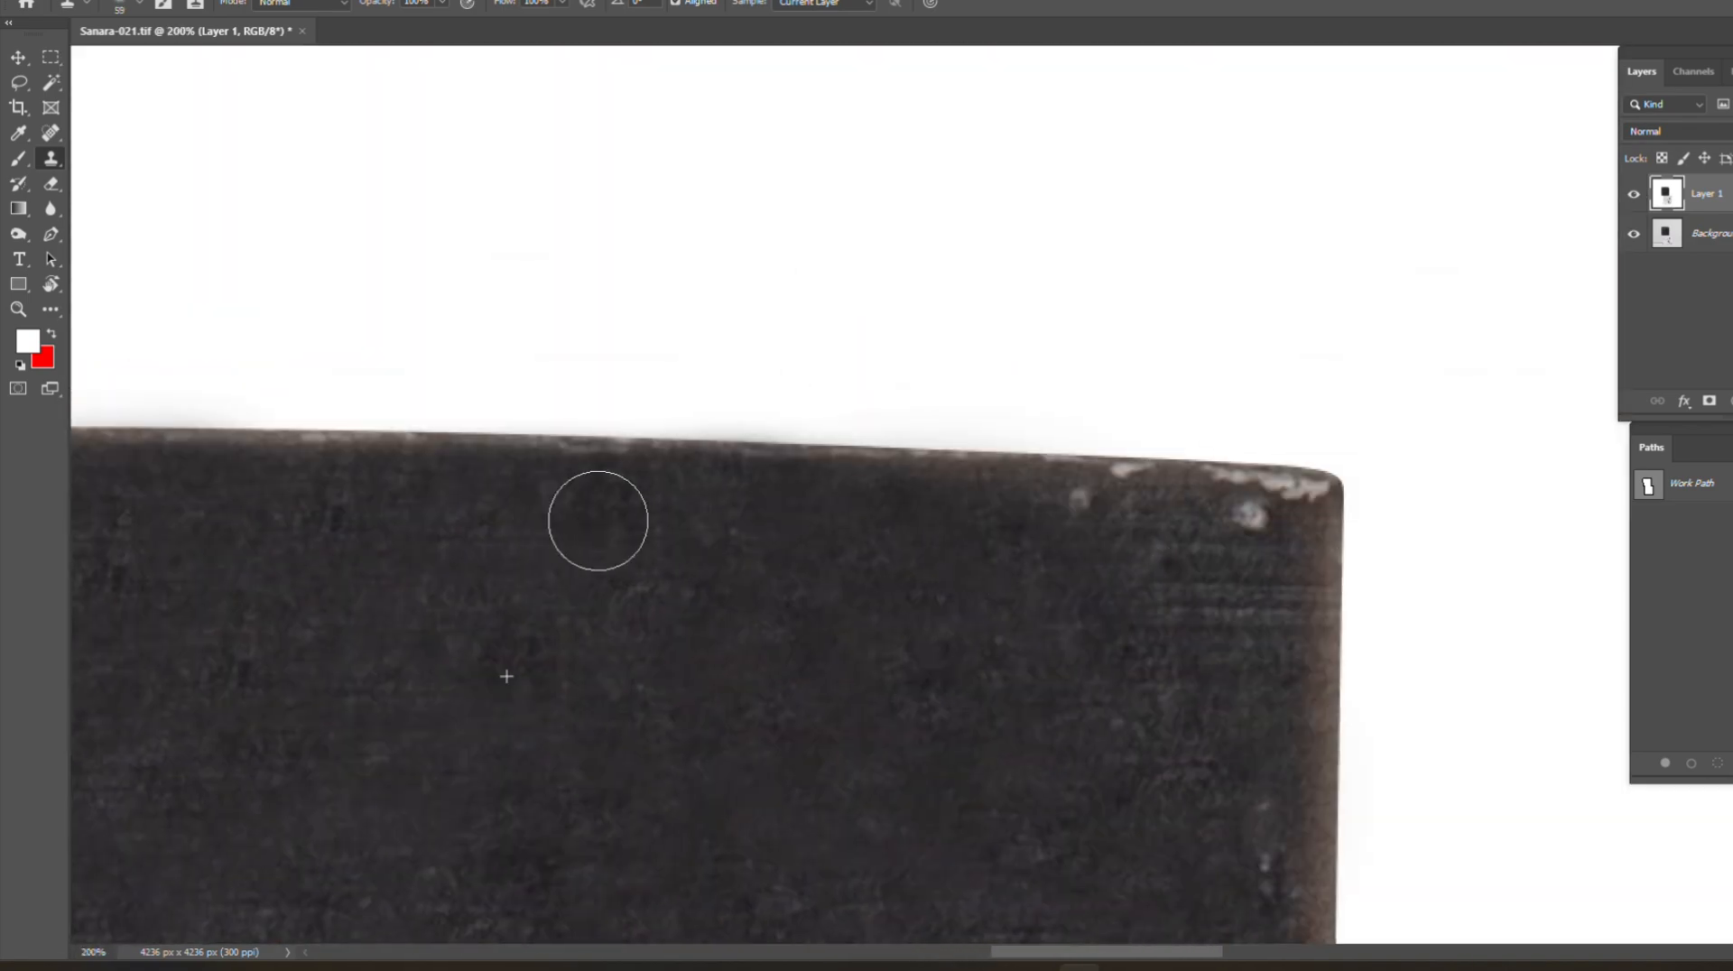
pyautogui.moveTo(587, 484)
pyautogui.mouseDown()
pyautogui.moveTo(885, 526)
pyautogui.moveTo(1203, 514)
pyautogui.moveTo(1288, 560)
pyautogui.mouseUp()
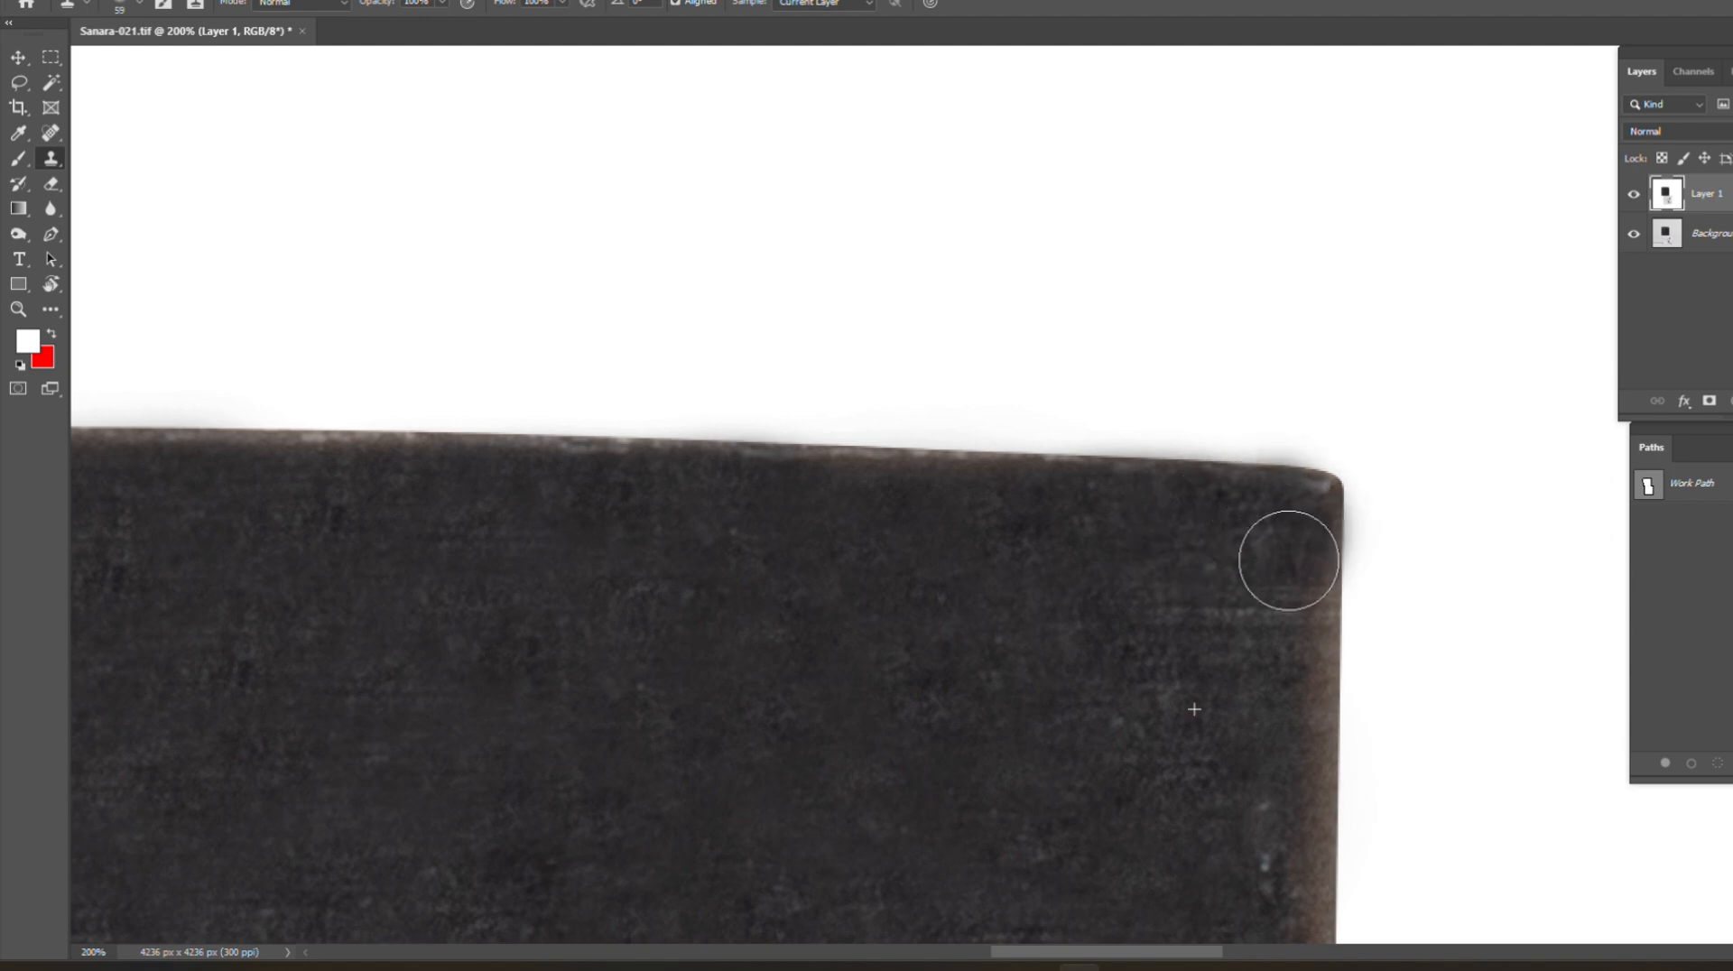
# Step: Enlarge the Clone Stamp brush to 137 px and cover the brown rim and specks down the front face's right edge
pyautogui.scroll(-10, 1219, 831)
pyautogui.press(']')
pyautogui.press(']')
pyautogui.press(']')
pyautogui.press(']')
pyautogui.press(']')
pyautogui.hscroll(3, 1219, 831)
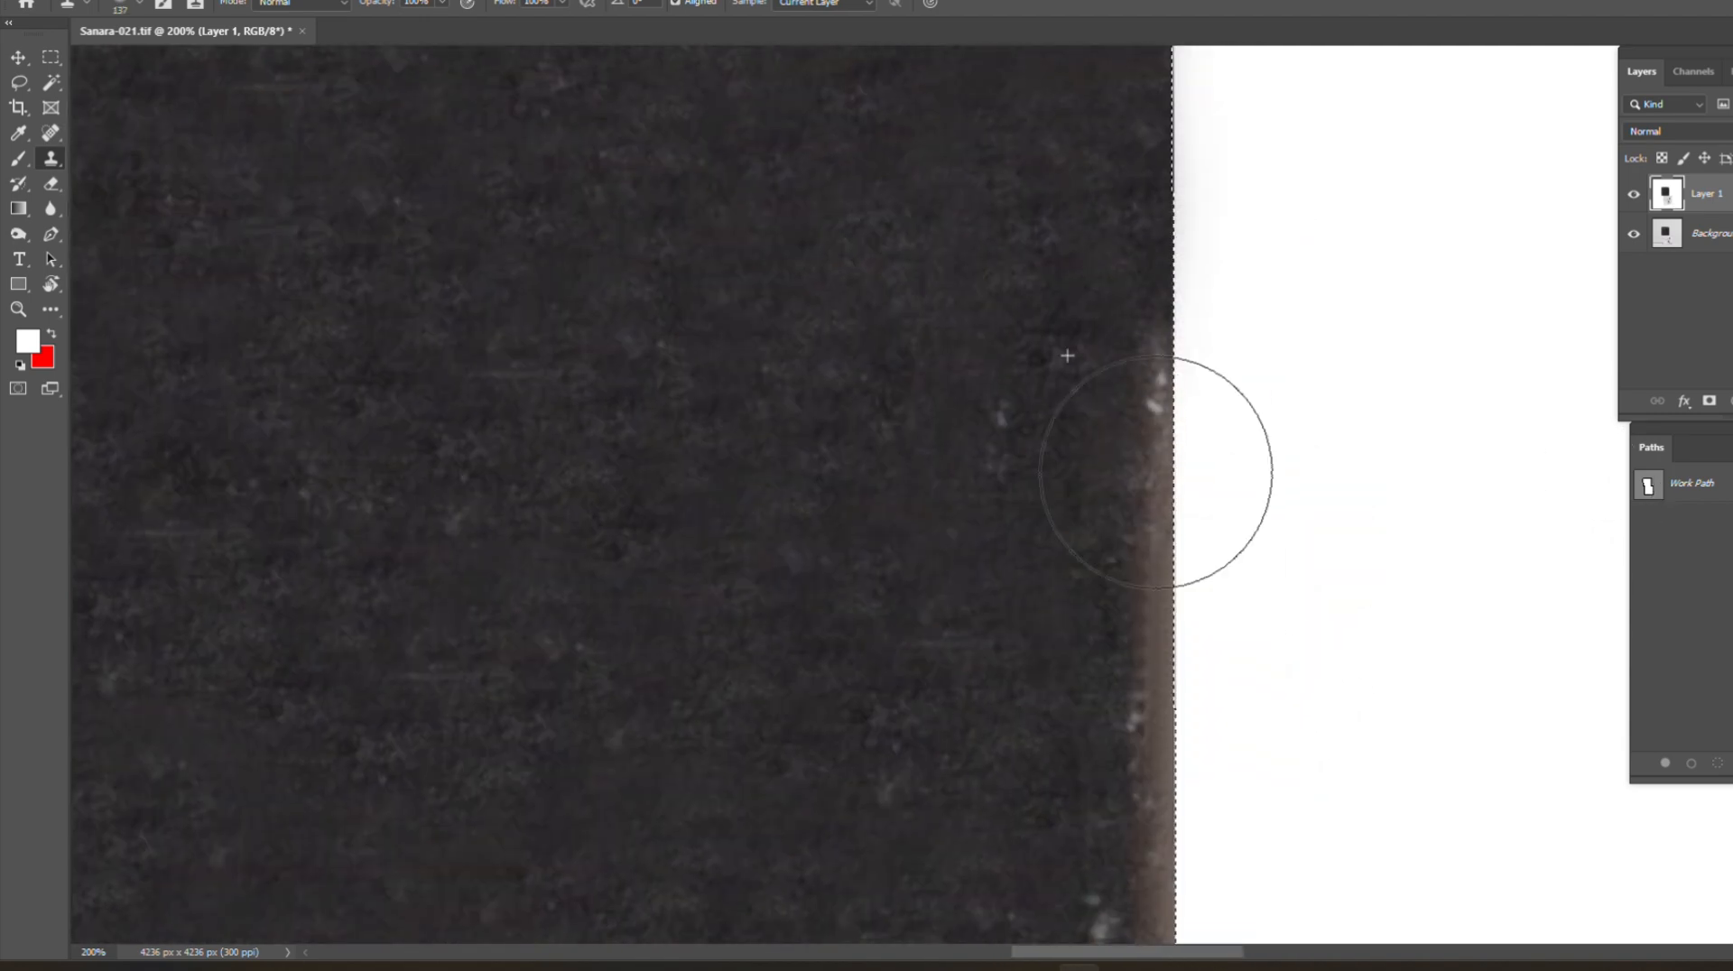
# Step: Reduce the brush to 35 px and clone away the specks along the front face's bottom edge, working from right to left
pyautogui.press('[')
pyautogui.press('[')
pyautogui.press('[')
pyautogui.press('[')
pyautogui.press('[')
pyautogui.press('[')
pyautogui.moveTo(1124, 772); pyautogui.dragTo(379, 781)
pyautogui.hscroll(-5, 379, 782)
pyautogui.moveTo(912, 733); pyautogui.dragTo(1180, 728)
pyautogui.moveTo(845, 740); pyautogui.dragTo(425, 720)
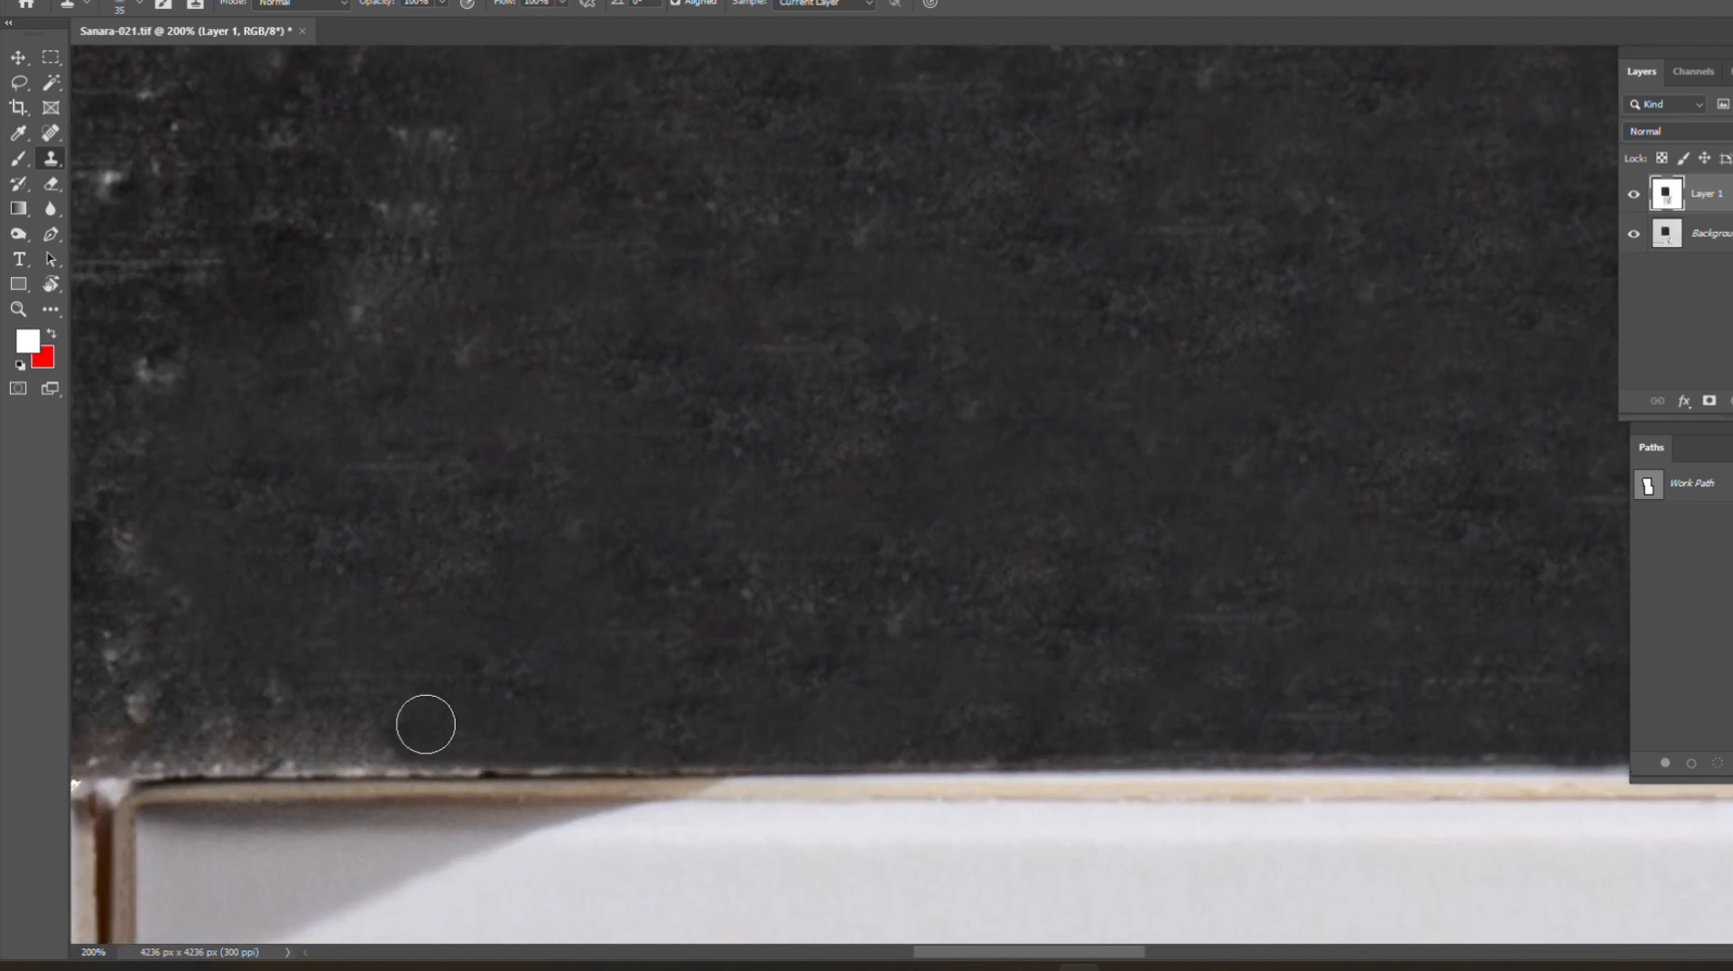
# Step: Resample dark texture and clone over the light bumps at the front face's lower left corner
pyautogui.hscroll(-5, 425, 719)
pyautogui.moveTo(1114, 665)
pyautogui.mouseDown()
pyautogui.moveTo(1037, 650)
pyautogui.moveTo(1093, 669)
pyautogui.mouseUp()
pyautogui.hscroll(-3, 1093, 669)
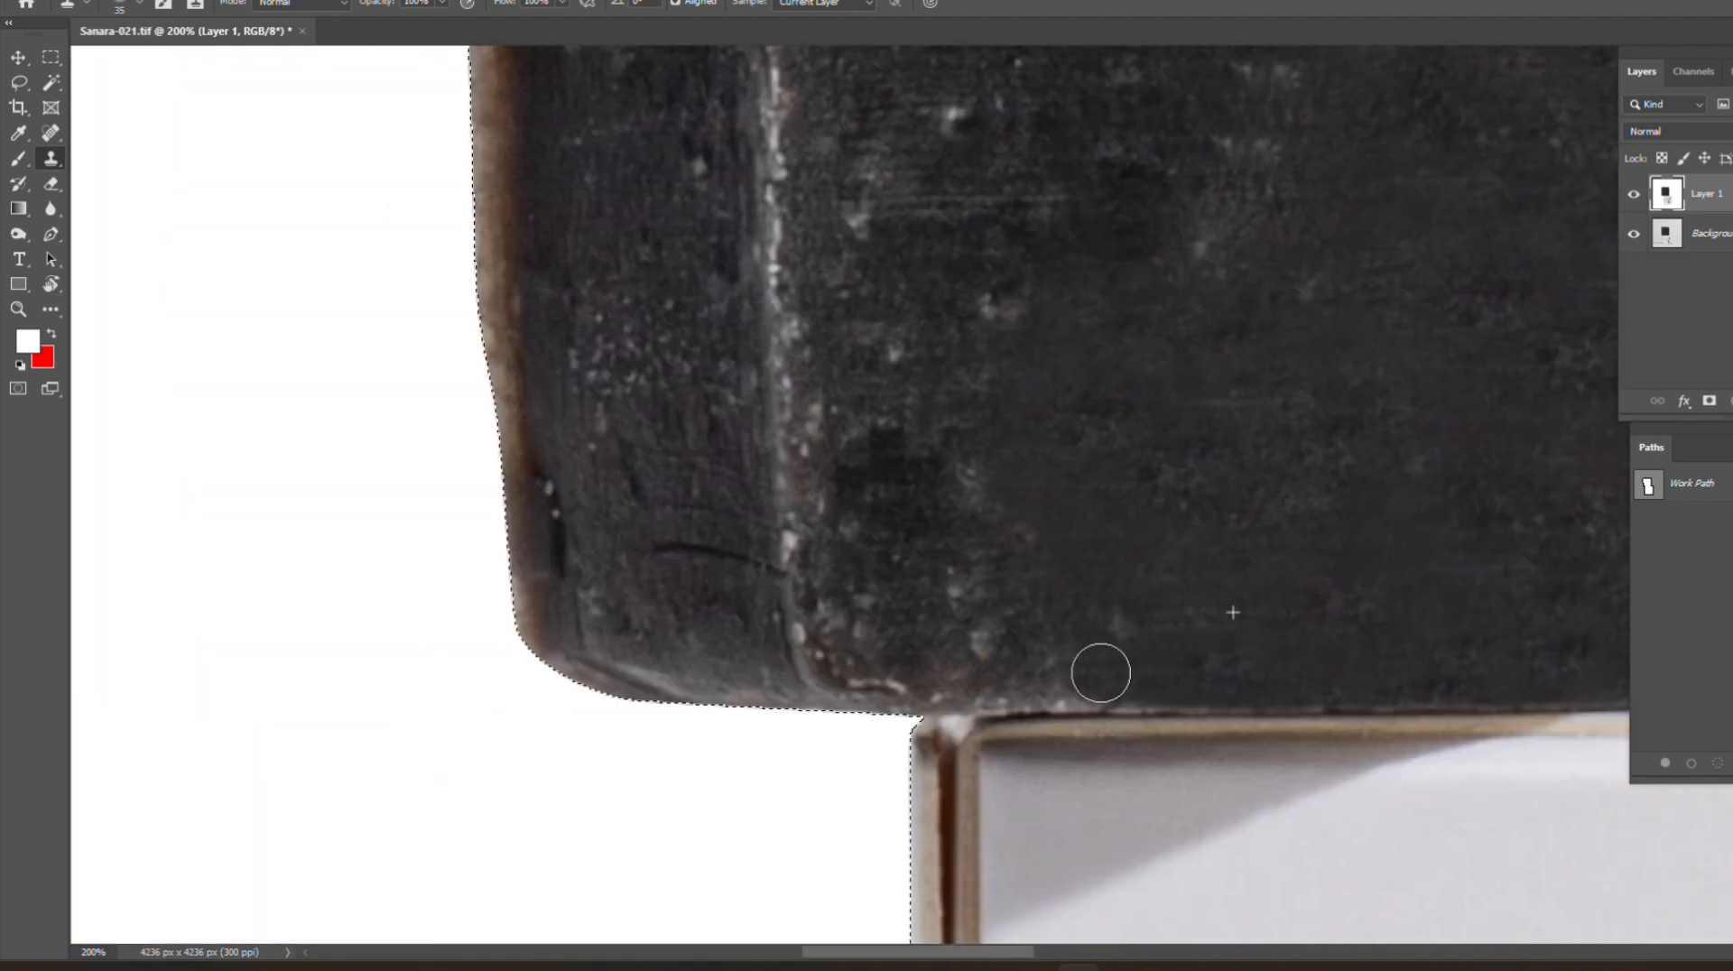
pyautogui.press(']')
pyautogui.keyDown('alt'); pyautogui.click(1236, 574); pyautogui.keyUp('alt')
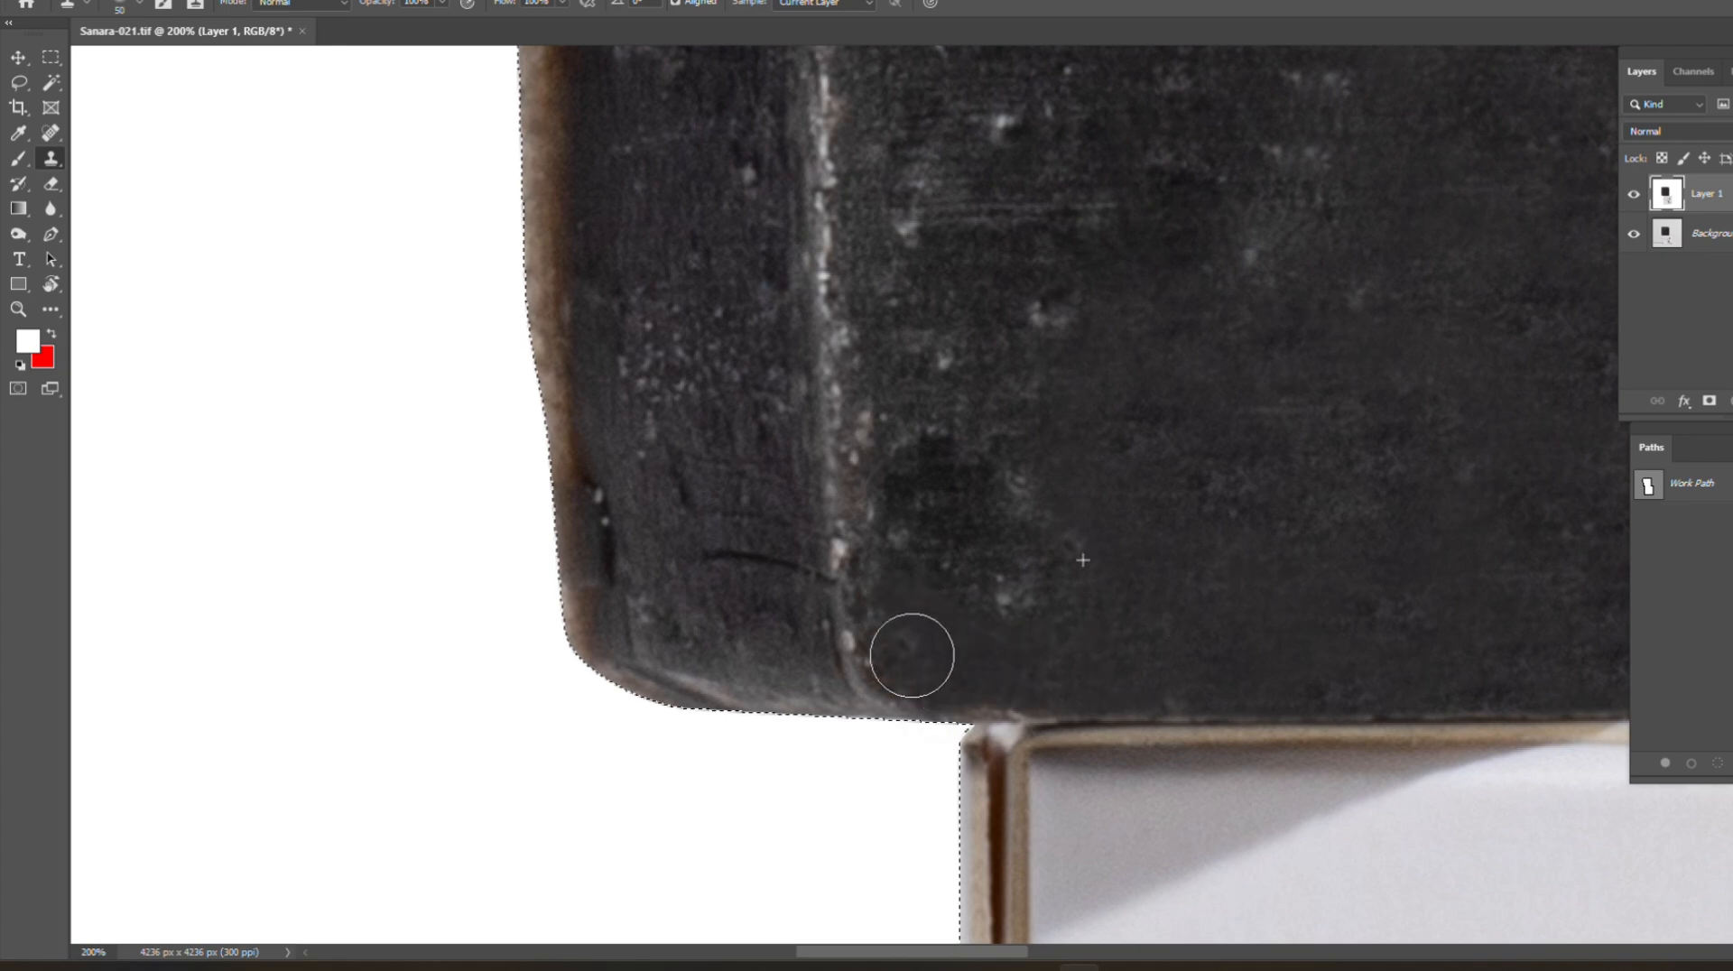
# Step: Enlarge the brush to 116 px and clone over the specks on the front face beside the vertical corner ridge
pyautogui.press(']')
pyautogui.press(']')
pyautogui.press(']')
pyautogui.press(']')
pyautogui.press(']')
pyautogui.press(']')
pyautogui.scroll(3, 939, 244)
pyautogui.hscroll(1, 940, 244)
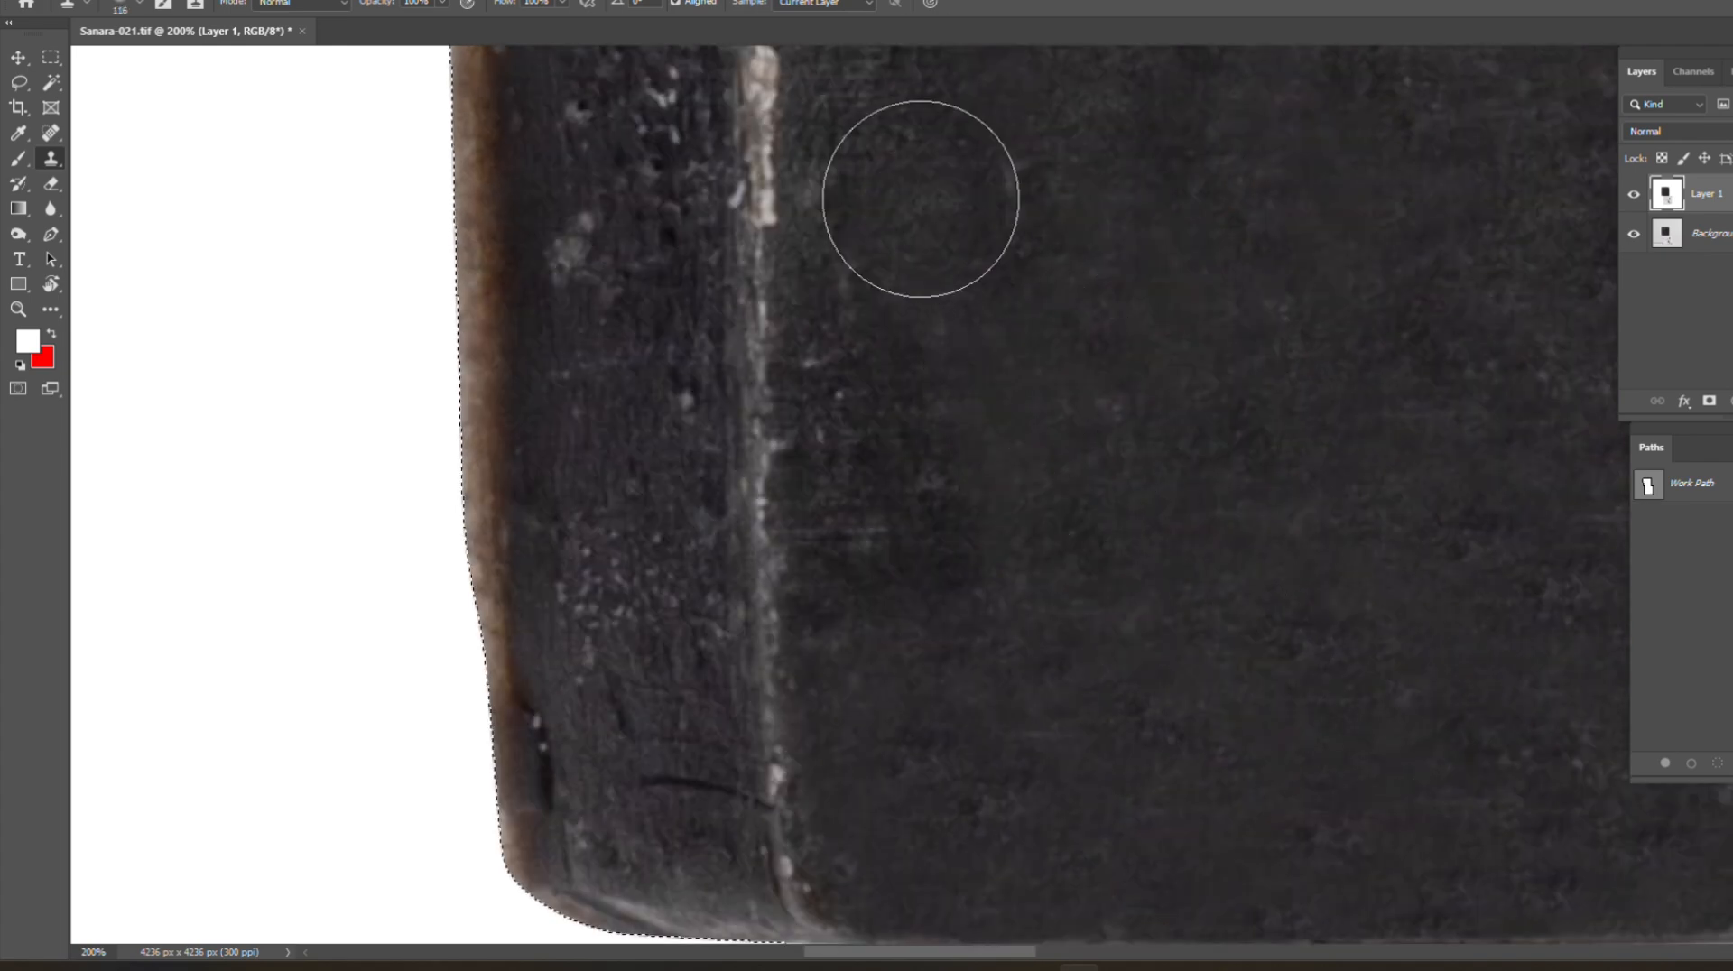
pyautogui.scroll(-5, 891, 309)
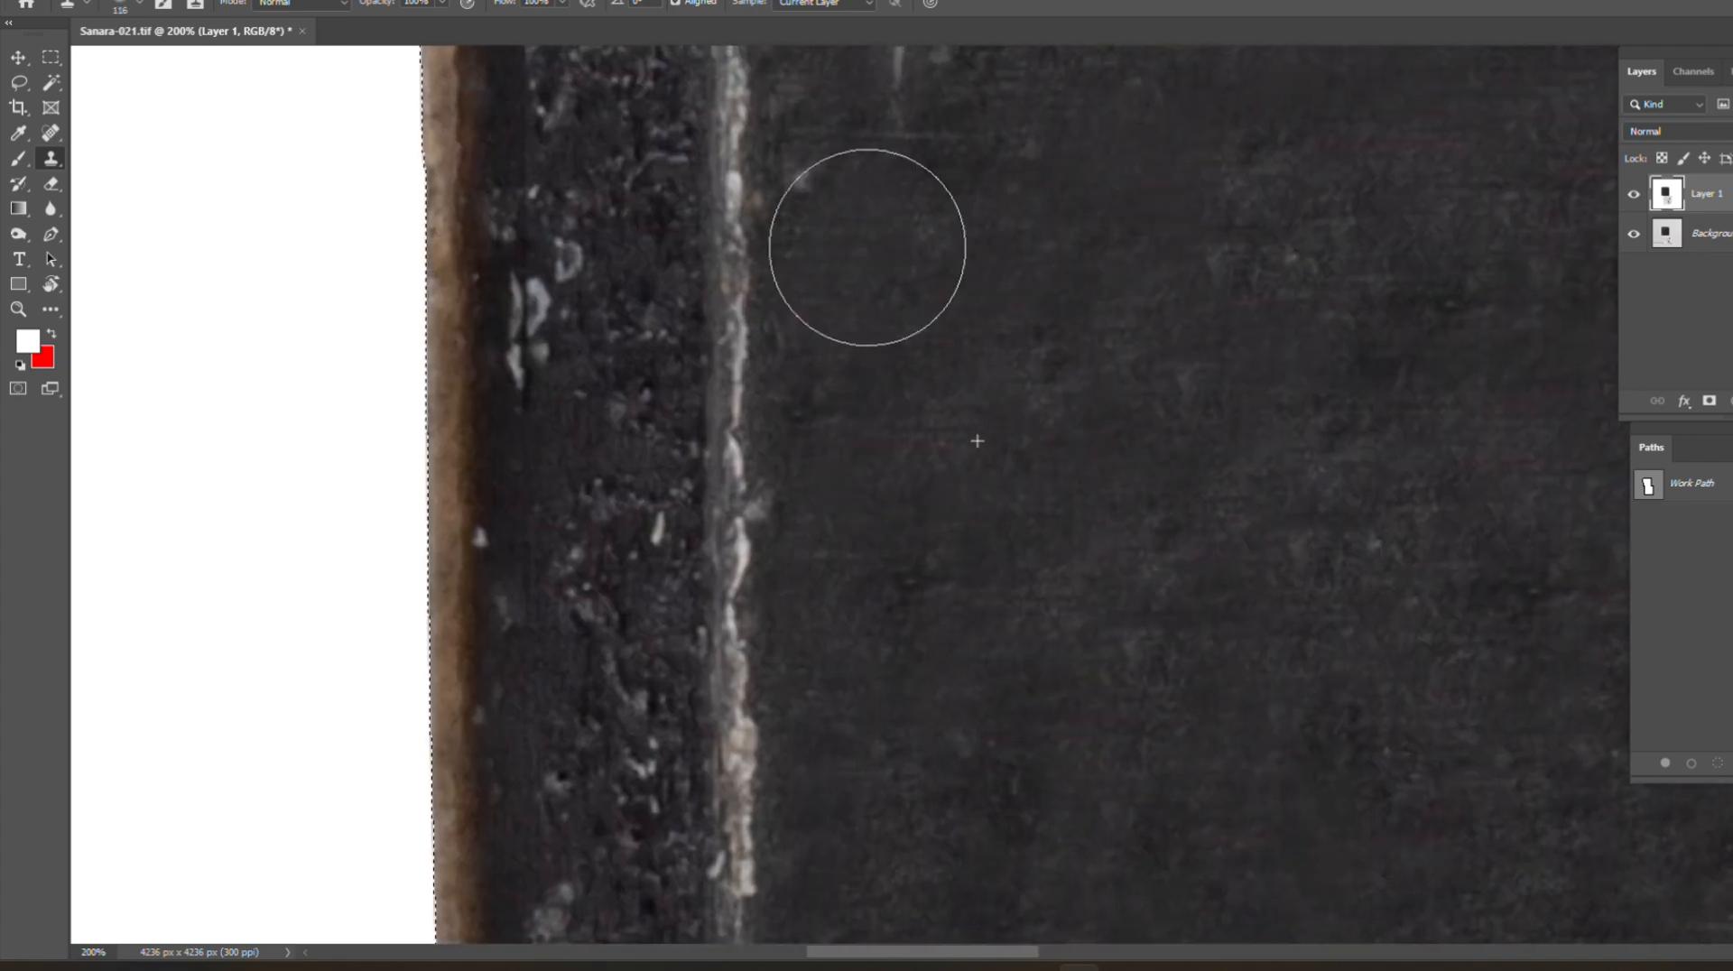
# Step: Clone away the scratches in the front face's upper left area and the brown rim along its top edge
pyautogui.hscroll(1, 869, 271)
pyautogui.scroll(4, 869, 271)
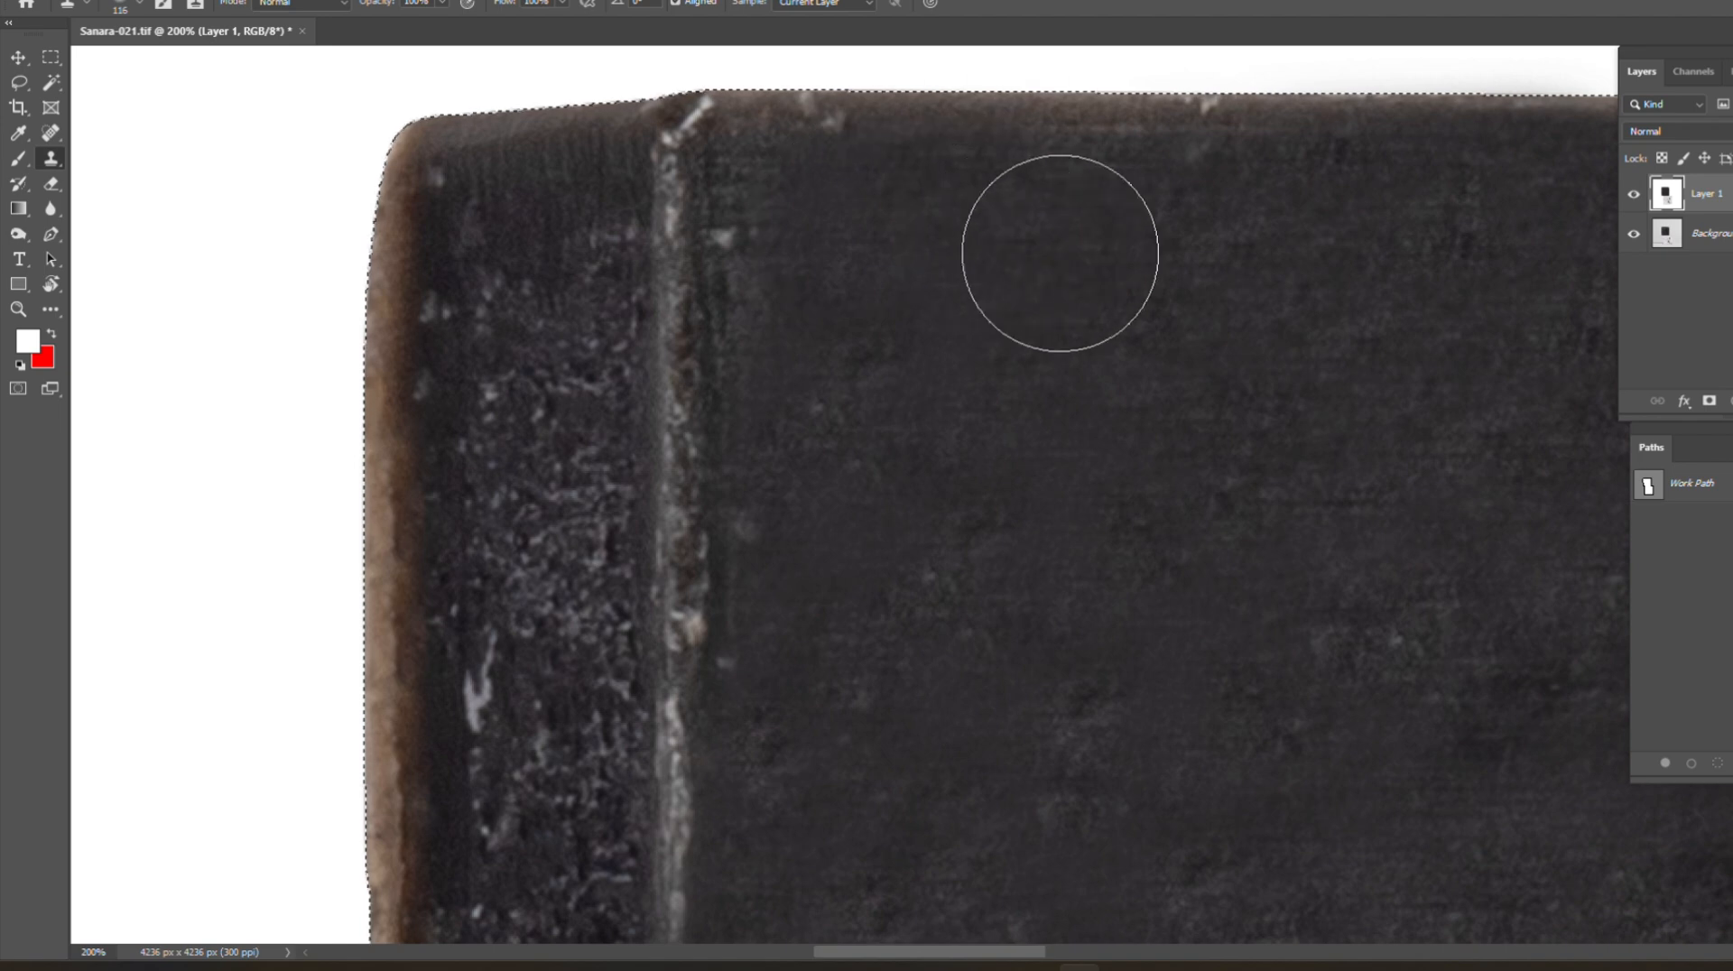
pyautogui.moveTo(1095, 271); pyautogui.dragTo(1066, 271)
pyautogui.moveTo(1348, 100); pyautogui.dragTo(622, 380)
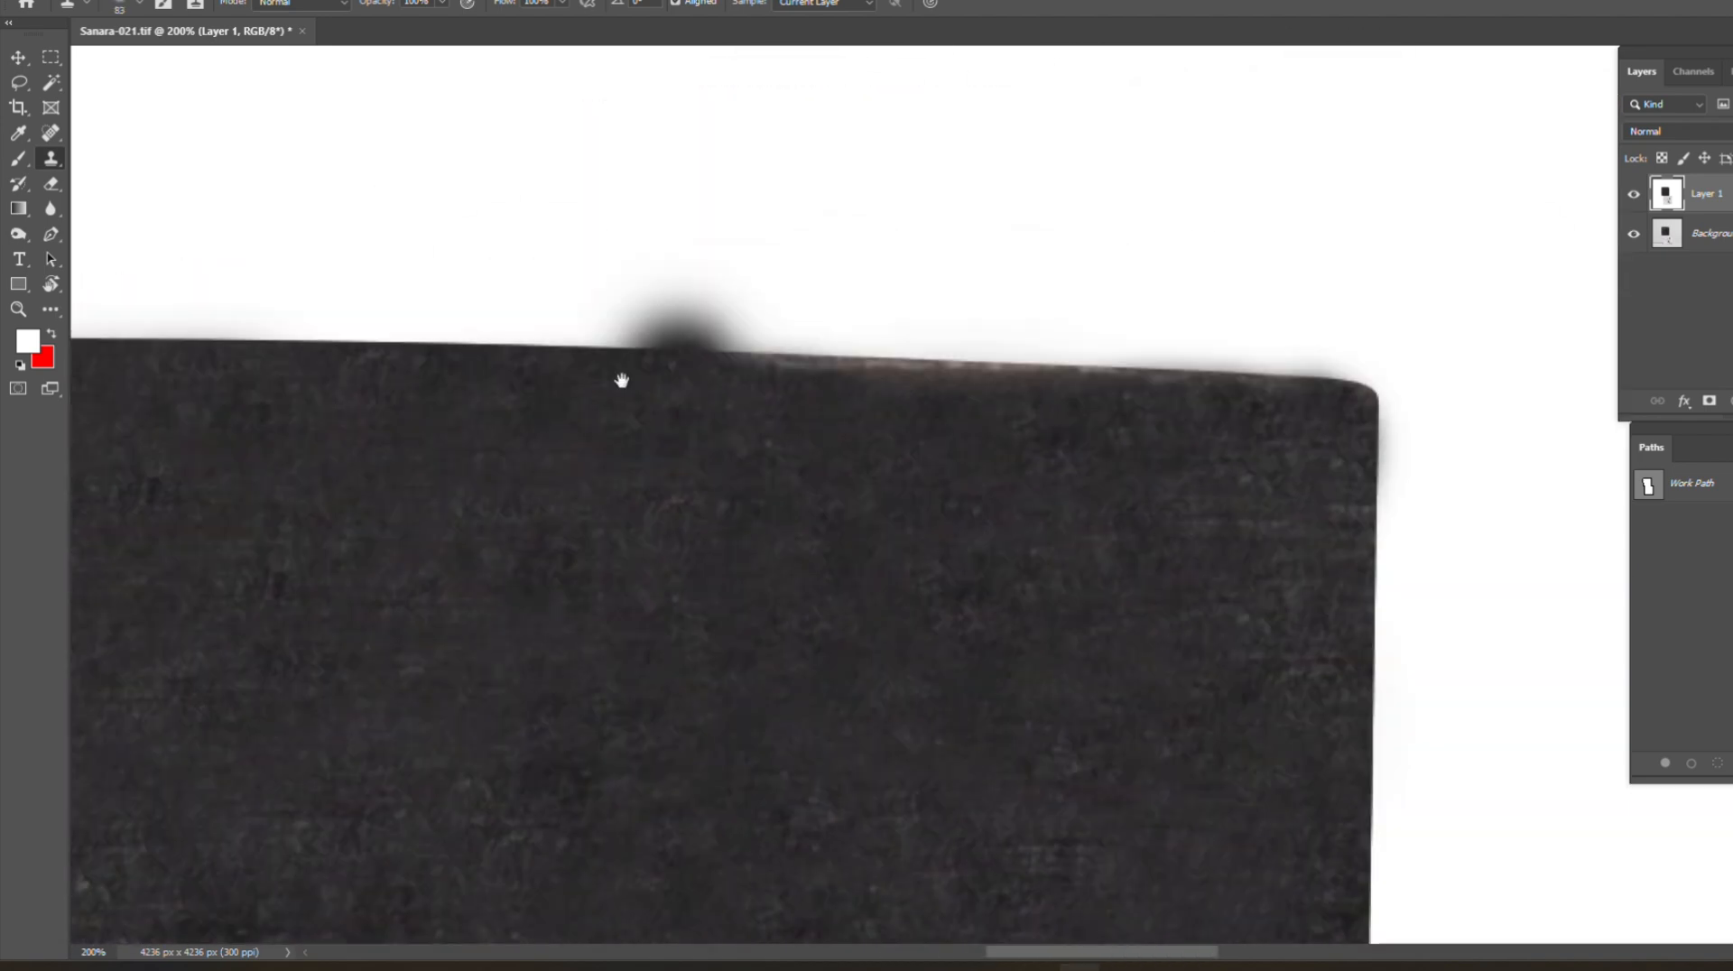
pyautogui.keyDown('alt'); pyautogui.click(322, 464); pyautogui.keyUp('alt')
pyautogui.moveTo(736, 361); pyautogui.dragTo(1309, 396)
pyautogui.moveTo(451, 541); pyautogui.dragTo(1490, 266)
# Step: Reduce the brush to 50 px and clone out the light marks at the top of the vertical corner ridge
pyautogui.moveTo(607, 283); pyautogui.dragTo(573, 282)
pyautogui.keyDown('alt'); pyautogui.click(651, 206); pyautogui.keyUp('alt')
pyautogui.moveTo(566, 164)
pyautogui.mouseDown()
pyautogui.moveTo(570, 435)
pyautogui.moveTo(505, 181)
pyautogui.mouseUp()
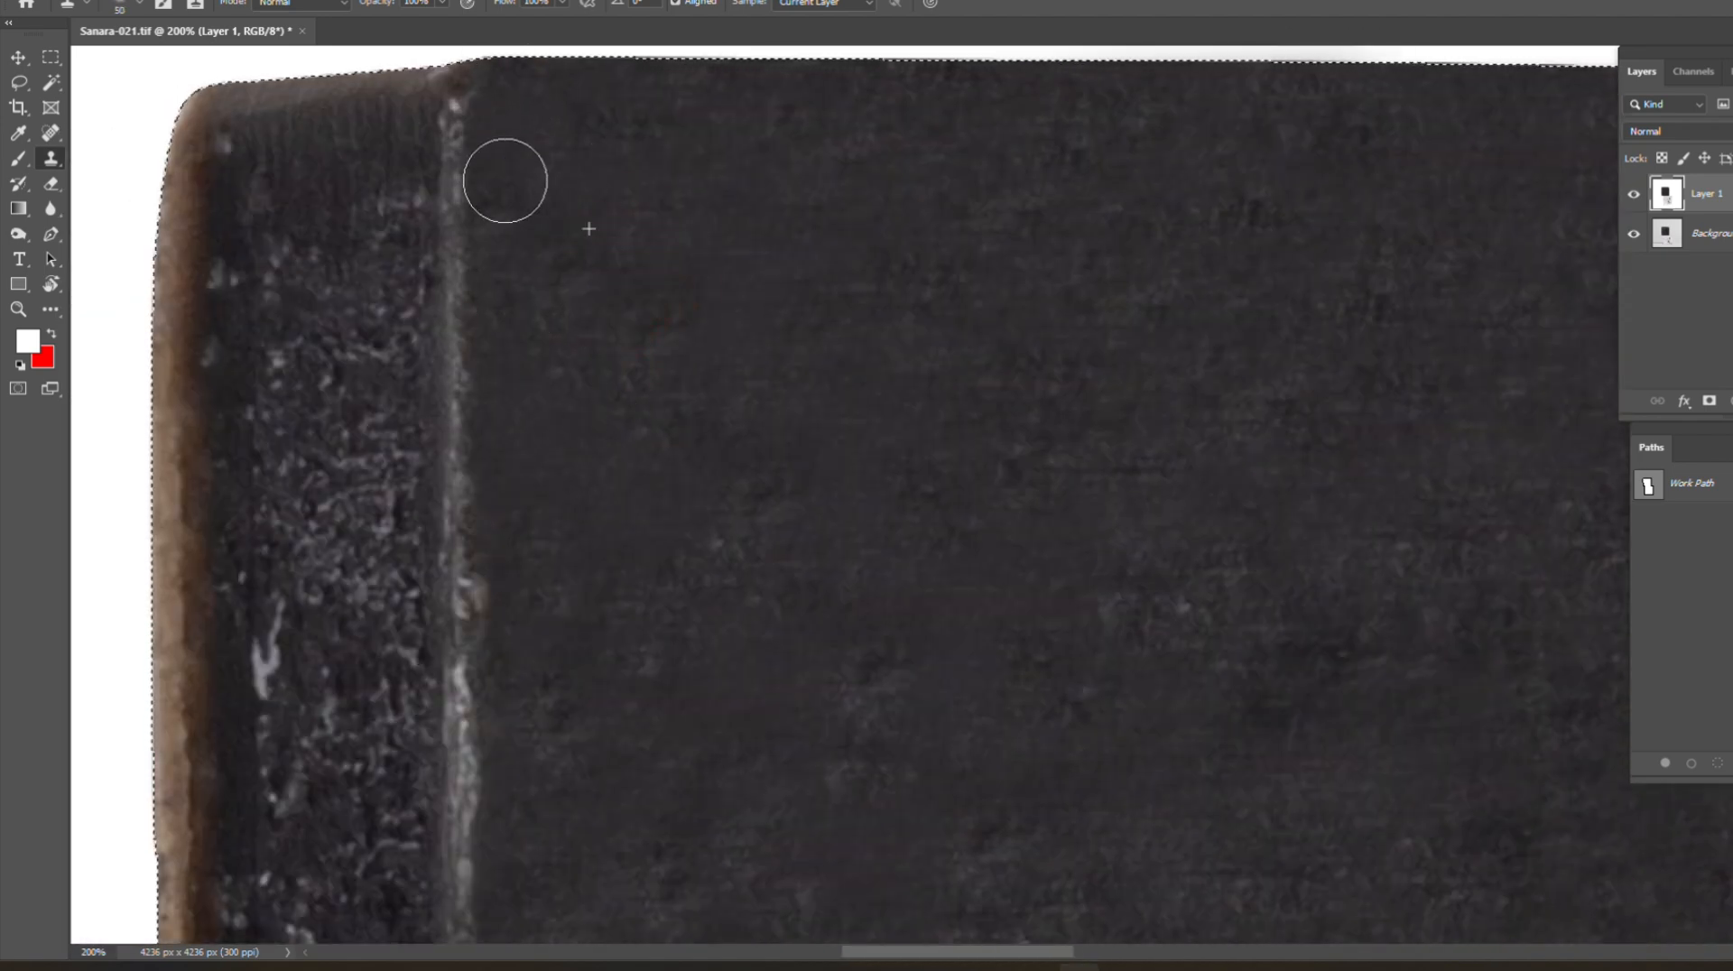
# Step: Thin out the rough white highlight along the upper and middle part of the vertical corner ridge with cloned texture
pyautogui.keyDown('alt'); pyautogui.click(491, 589); pyautogui.keyUp('alt')
pyautogui.moveTo(479, 644)
pyautogui.mouseDown()
pyautogui.moveTo(491, 479)
pyautogui.moveTo(484, 526)
pyautogui.moveTo(506, 491)
pyautogui.moveTo(502, 794)
pyautogui.moveTo(587, 307)
pyautogui.mouseUp()
pyautogui.moveTo(587, 683)
pyautogui.mouseDown()
pyautogui.moveTo(608, 213)
pyautogui.moveTo(591, 730)
pyautogui.mouseUp()
pyautogui.moveTo(608, 766)
pyautogui.mouseDown()
pyautogui.moveTo(650, 631)
pyautogui.moveTo(658, 723)
pyautogui.moveTo(686, 532)
pyautogui.mouseUp()
pyautogui.keyDown('alt'); pyautogui.click(686, 514); pyautogui.keyUp('alt')
pyautogui.keyDown('alt'); pyautogui.click(687, 385); pyautogui.keyUp('alt')
pyautogui.moveTo(829, 430); pyautogui.dragTo(885, 690)
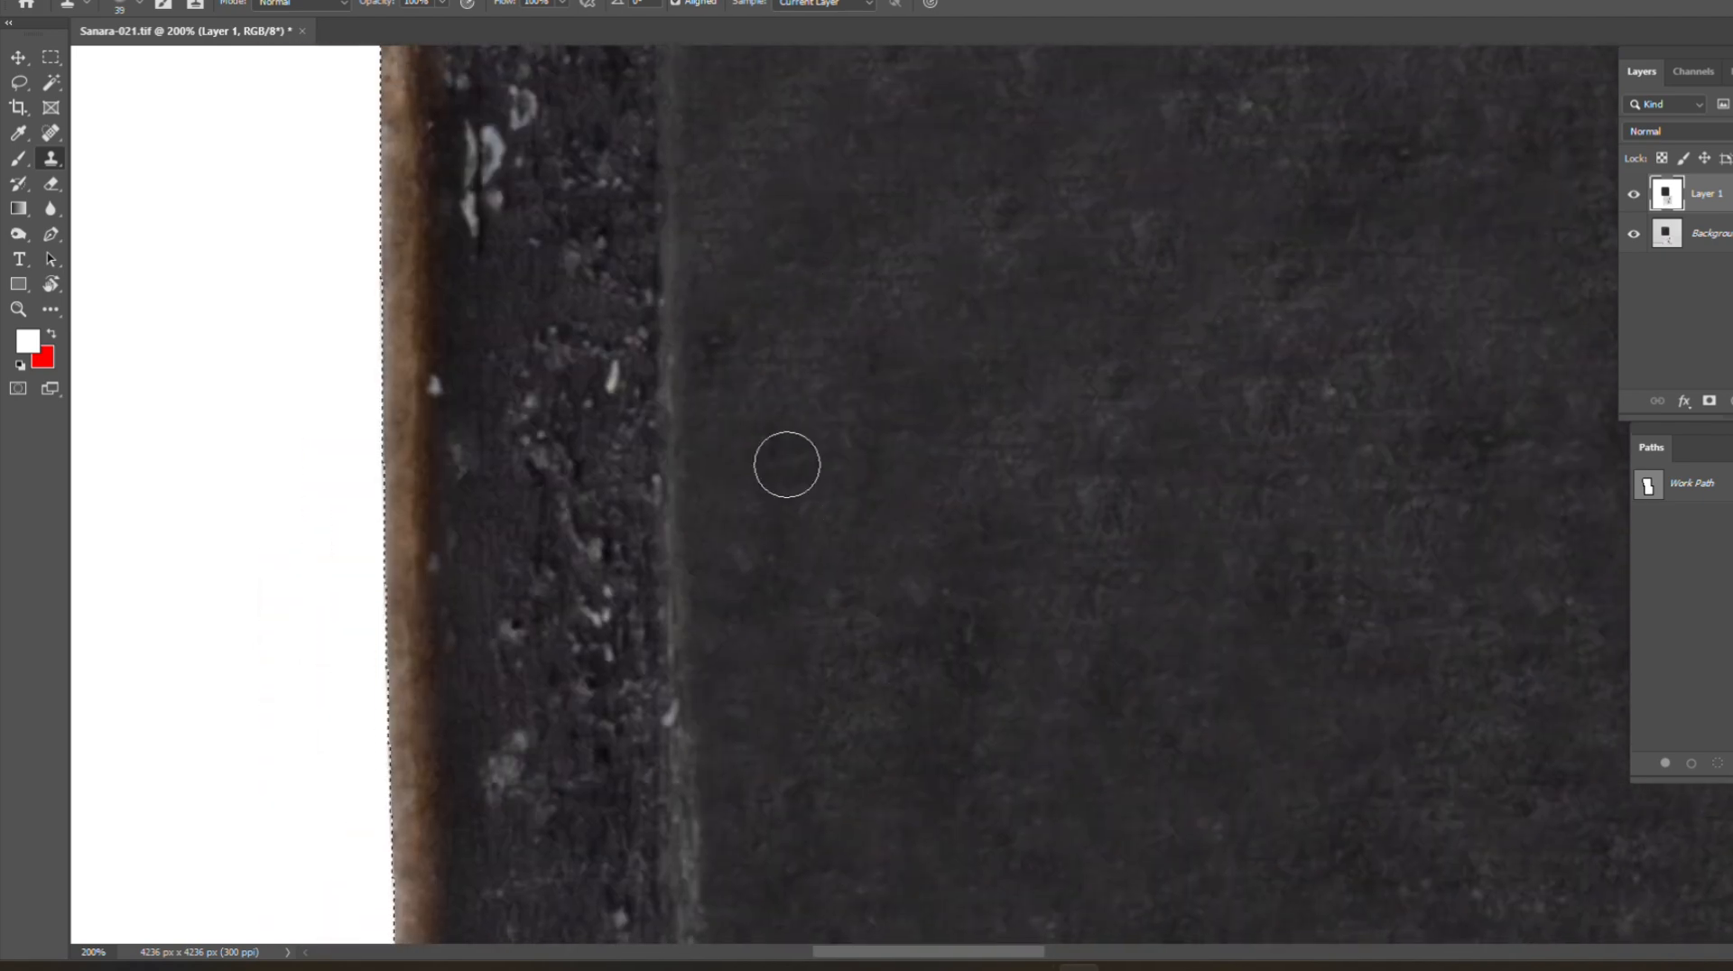
# Step: Clone dark texture over the chipped white highlight along the lower part of the vertical corner ridge
pyautogui.moveTo(706, 695); pyautogui.dragTo(784, 309)
pyautogui.moveTo(791, 715)
pyautogui.mouseDown()
pyautogui.moveTo(763, 403)
pyautogui.moveTo(800, 706)
pyautogui.mouseUp()
pyautogui.keyDown('alt'); pyautogui.click(1059, 597); pyautogui.keyUp('alt')
pyautogui.keyDown('alt'); pyautogui.click(1060, 596); pyautogui.keyUp('alt')
pyautogui.moveTo(1051, 505); pyautogui.dragTo(898, 795)
pyautogui.moveTo(871, 233); pyautogui.dragTo(921, 242)
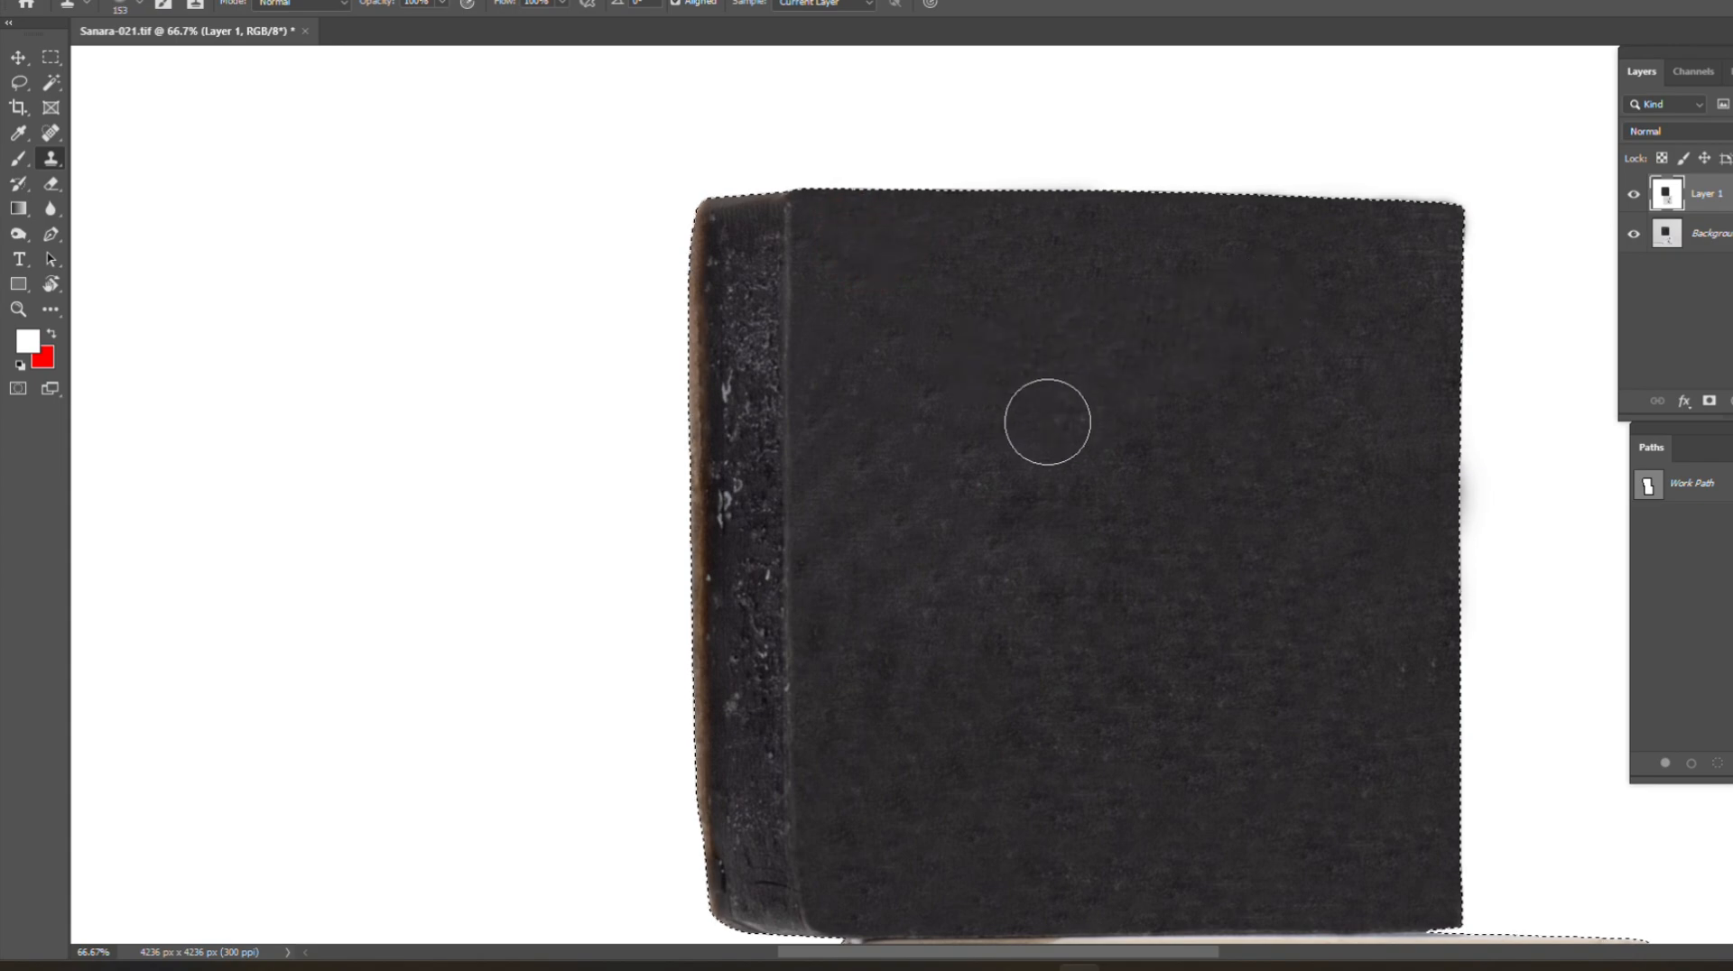
# Step: Blend uneven patches on the soap's front face with cloned texture using a 153 px brush
pyautogui.moveTo(1035, 687)
pyautogui.mouseDown()
pyautogui.moveTo(959, 449)
pyautogui.moveTo(996, 438)
pyautogui.moveTo(1191, 799)
pyautogui.mouseUp()
pyautogui.keyDown('alt'); pyautogui.click(1042, 429); pyautogui.keyUp('alt')
pyautogui.click(1075, 307)
# Step: Sample clean texture near the top of the soap's narrow side face and clone it over the specks just below
pyautogui.scroll(2, 849, 311)
pyautogui.moveTo(1045, 348); pyautogui.dragTo(1003, 345)
pyautogui.keyDown('alt'); pyautogui.click(912, 391); pyautogui.keyUp('alt')
pyautogui.moveTo(979, 424); pyautogui.dragTo(962, 694)
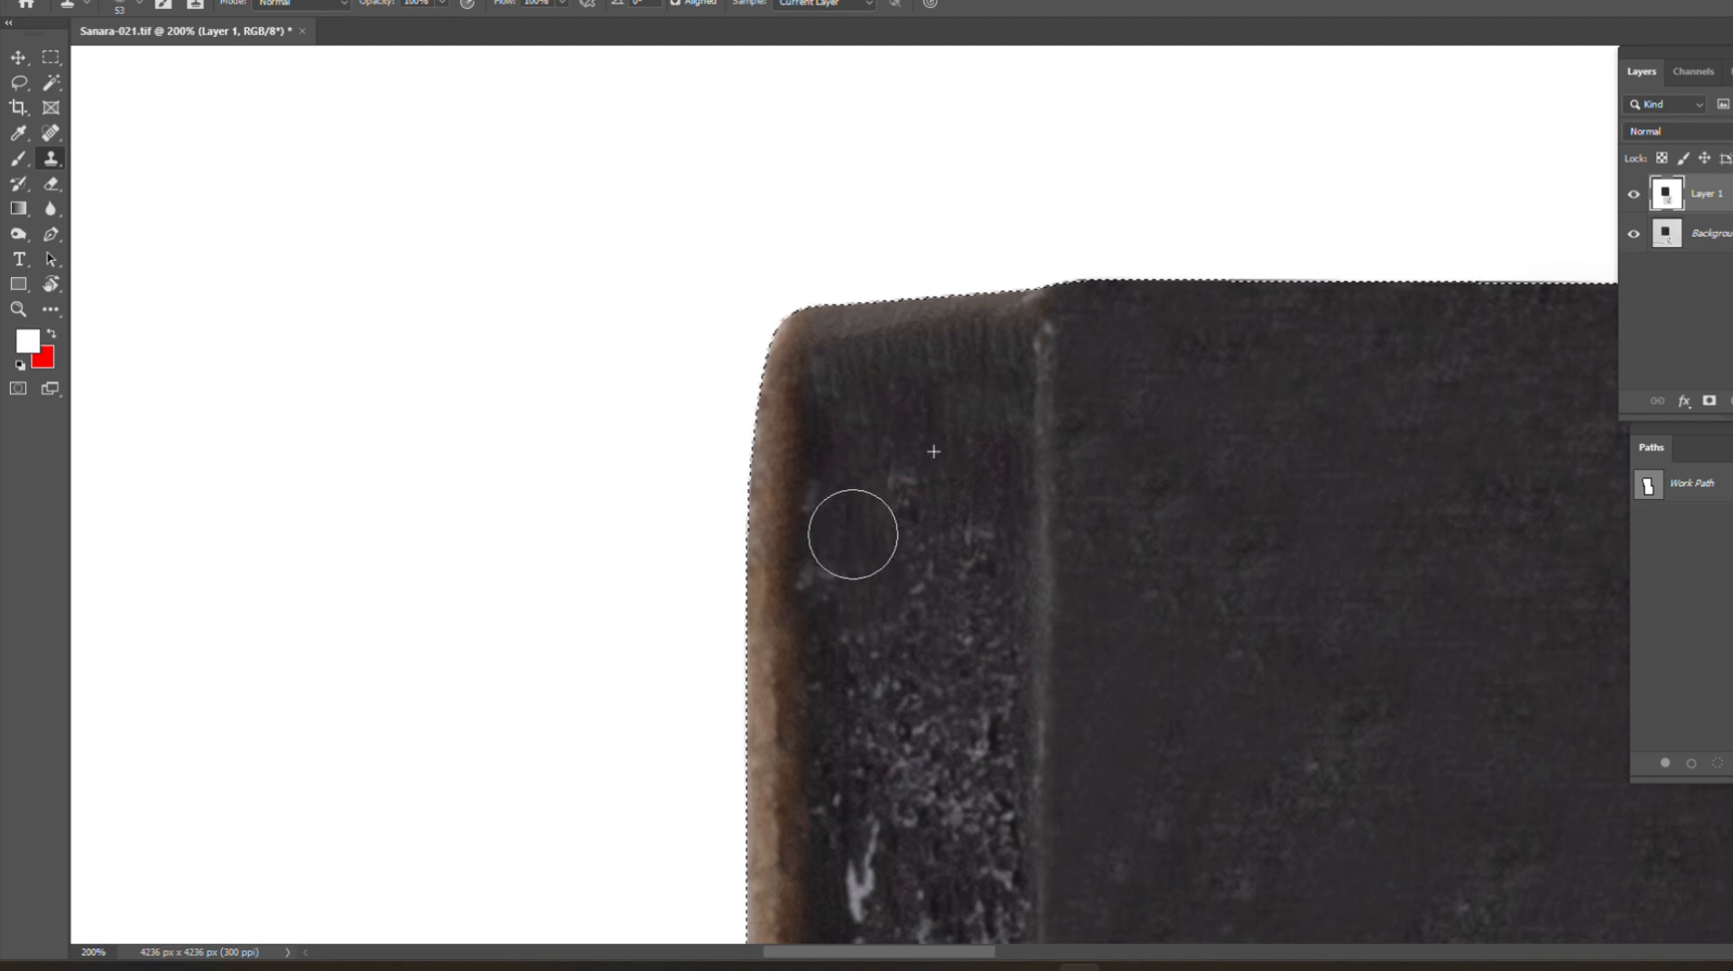
pyautogui.moveTo(909, 643); pyautogui.dragTo(959, 457)
# Step: Shrink the brush to 29 px and remove the small specks beside the brown rim on the upper side face
pyautogui.moveTo(855, 479); pyautogui.dragTo(847, 483)
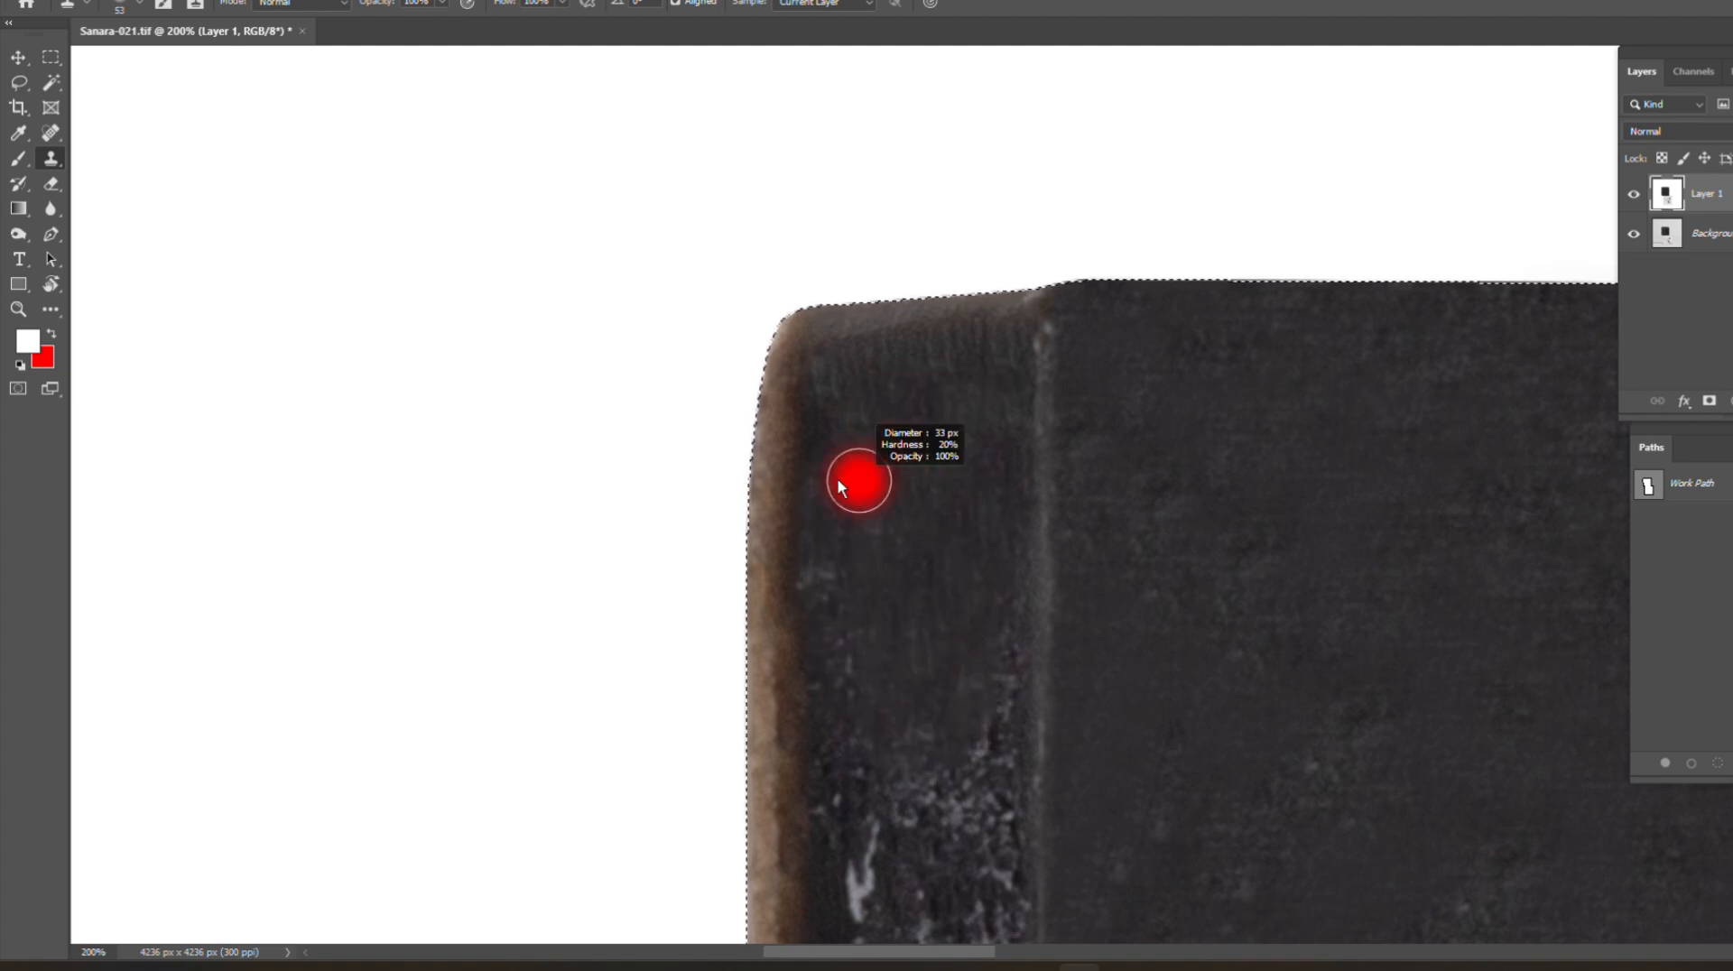
pyautogui.scroll(-2, 835, 683)
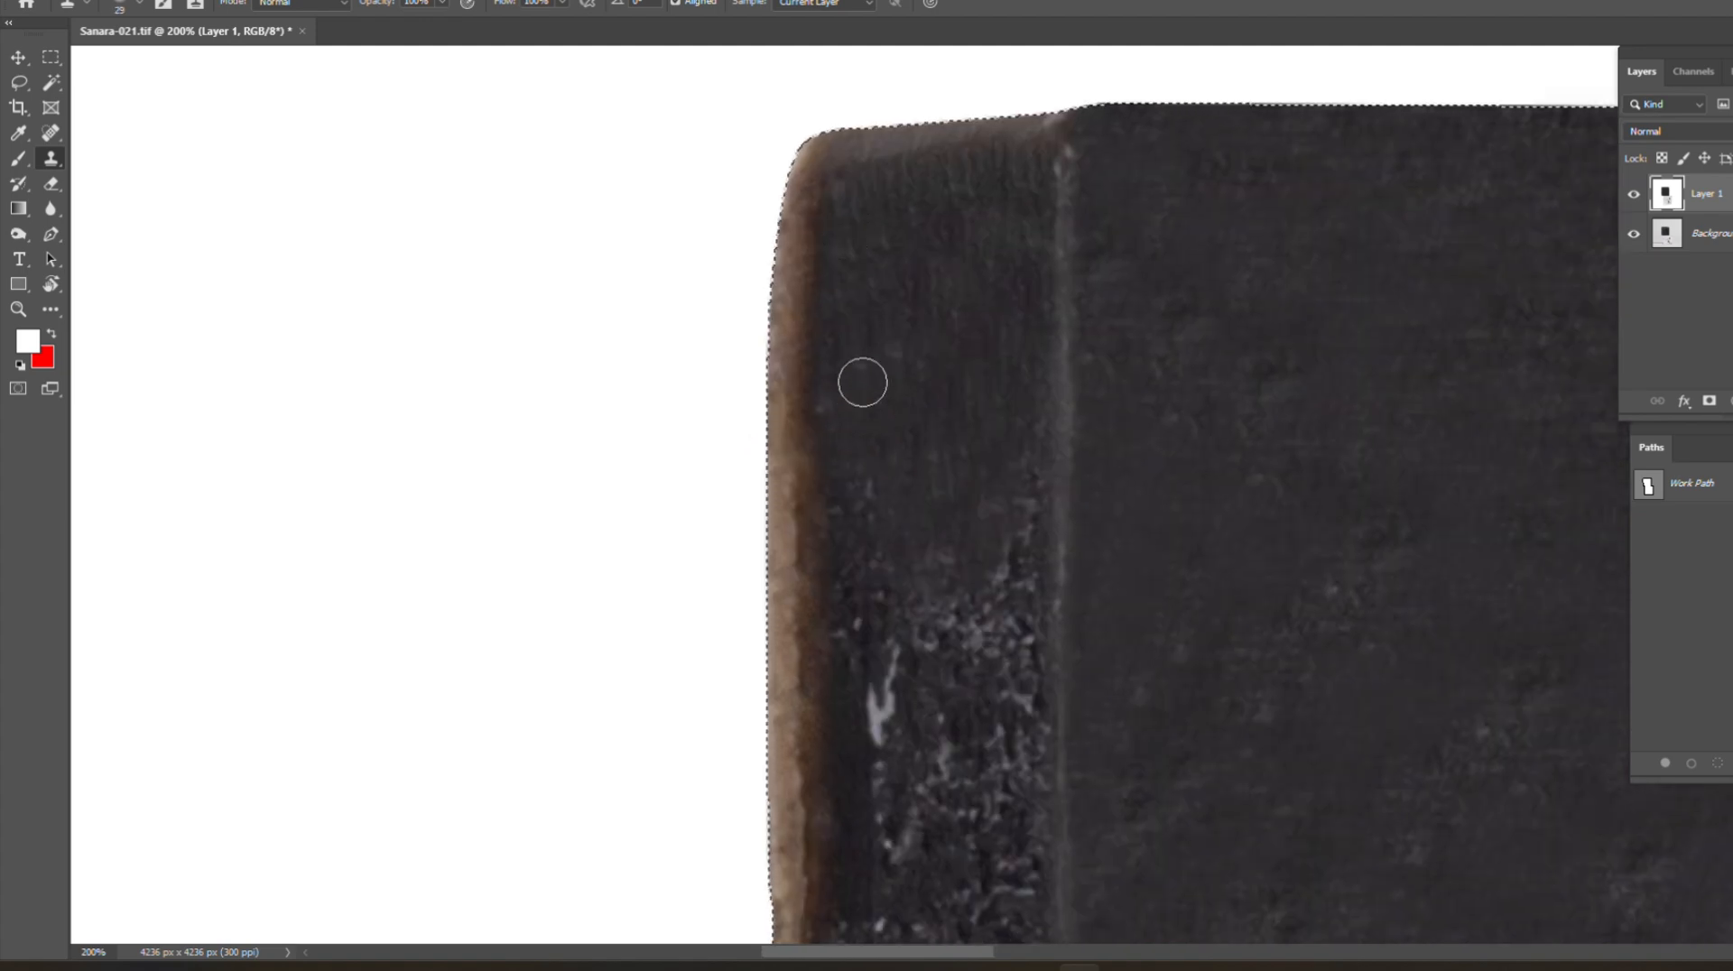
pyautogui.moveTo(940, 309); pyautogui.dragTo(962, 311)
pyautogui.scroll(-2, 991, 442)
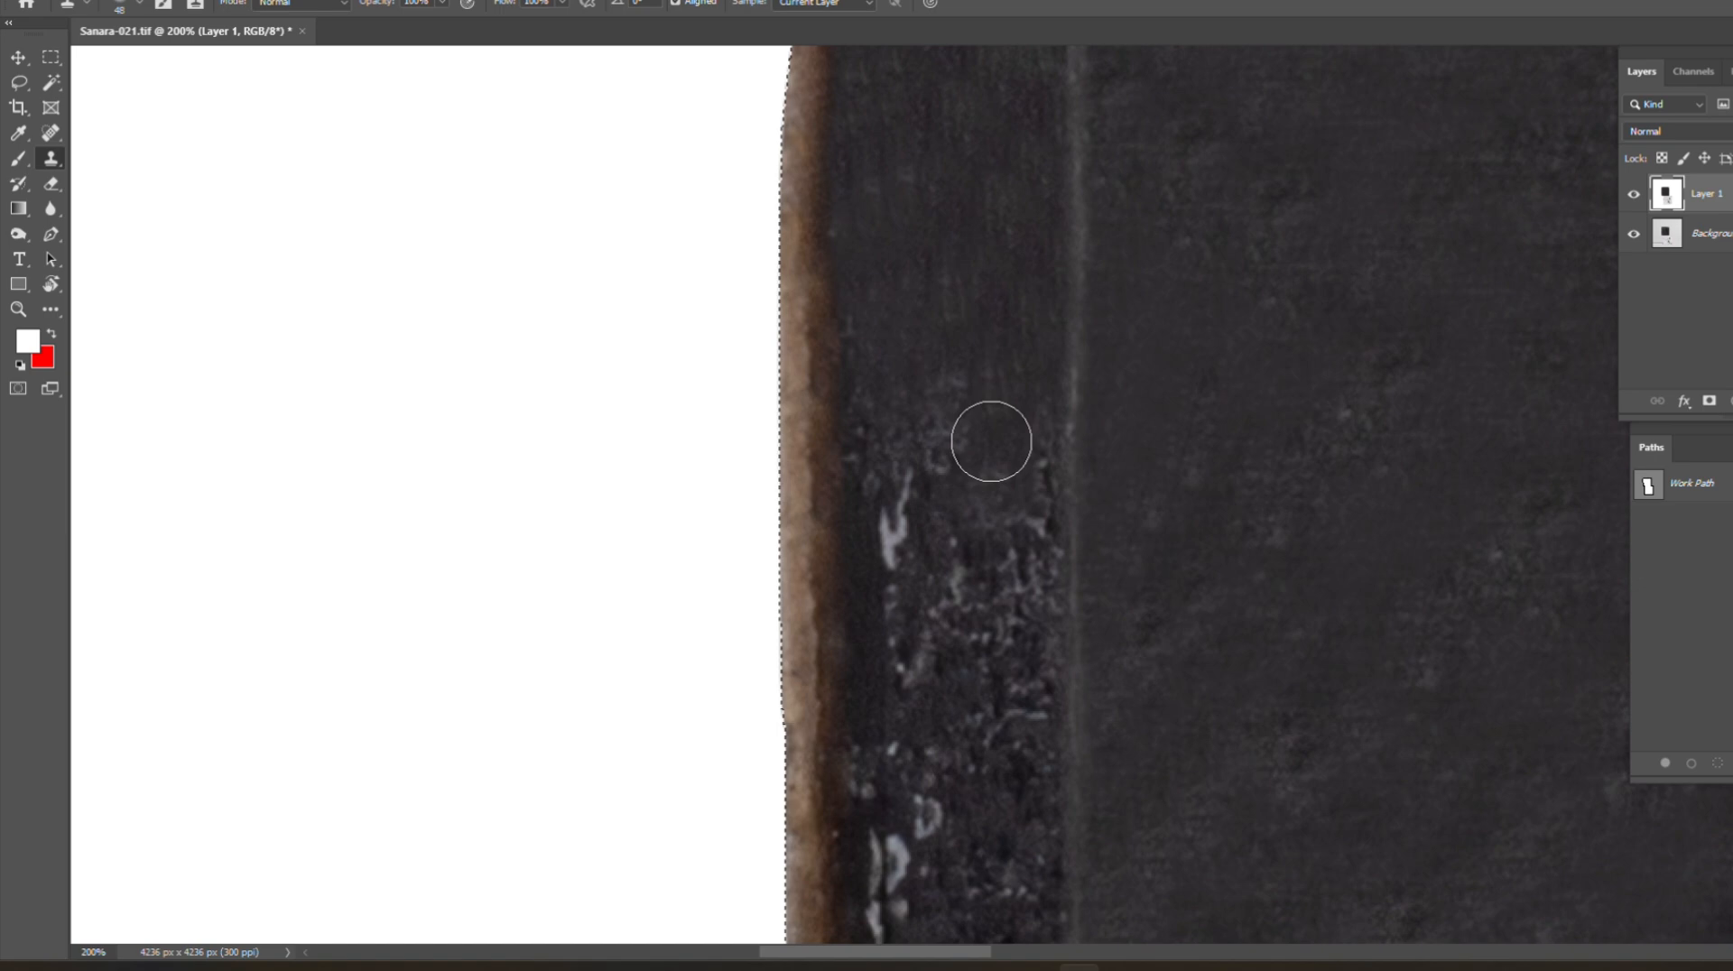
# Step: Resample the cleaned area and clone over the white bumps across the upper middle of the side face
pyautogui.keyDown('alt'); pyautogui.click(981, 242); pyautogui.keyUp('alt')
pyautogui.moveTo(943, 437); pyautogui.dragTo(903, 541)
pyautogui.moveTo(1020, 505); pyautogui.dragTo(1020, 544)
pyautogui.moveTo(995, 659); pyautogui.dragTo(986, 305)
pyautogui.moveTo(999, 165); pyautogui.dragTo(989, 544)
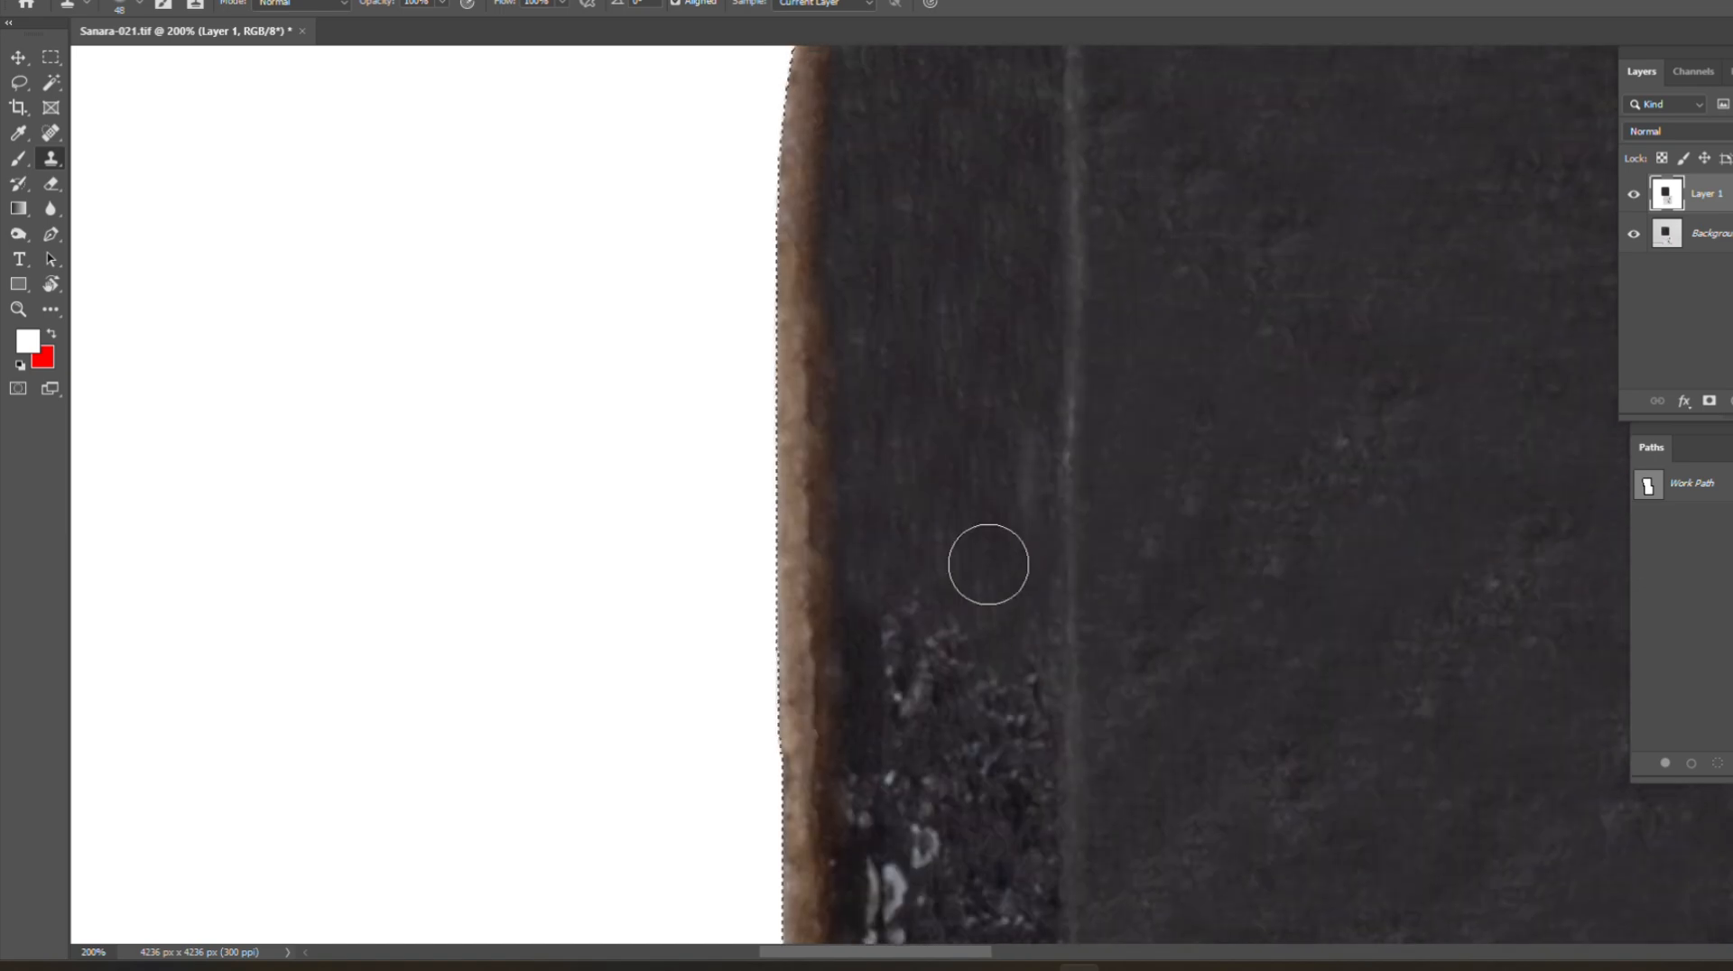
# Step: Extend the smooth cloned texture down over the bumps in the middle of the side face
pyautogui.moveTo(991, 609)
pyautogui.mouseDown()
pyautogui.moveTo(983, 466)
pyautogui.moveTo(881, 497)
pyautogui.mouseUp()
pyautogui.keyDown('alt'); pyautogui.click(948, 275); pyautogui.keyUp('alt')
pyautogui.moveTo(990, 660); pyautogui.dragTo(964, 486)
pyautogui.moveTo(970, 424); pyautogui.dragTo(975, 345)
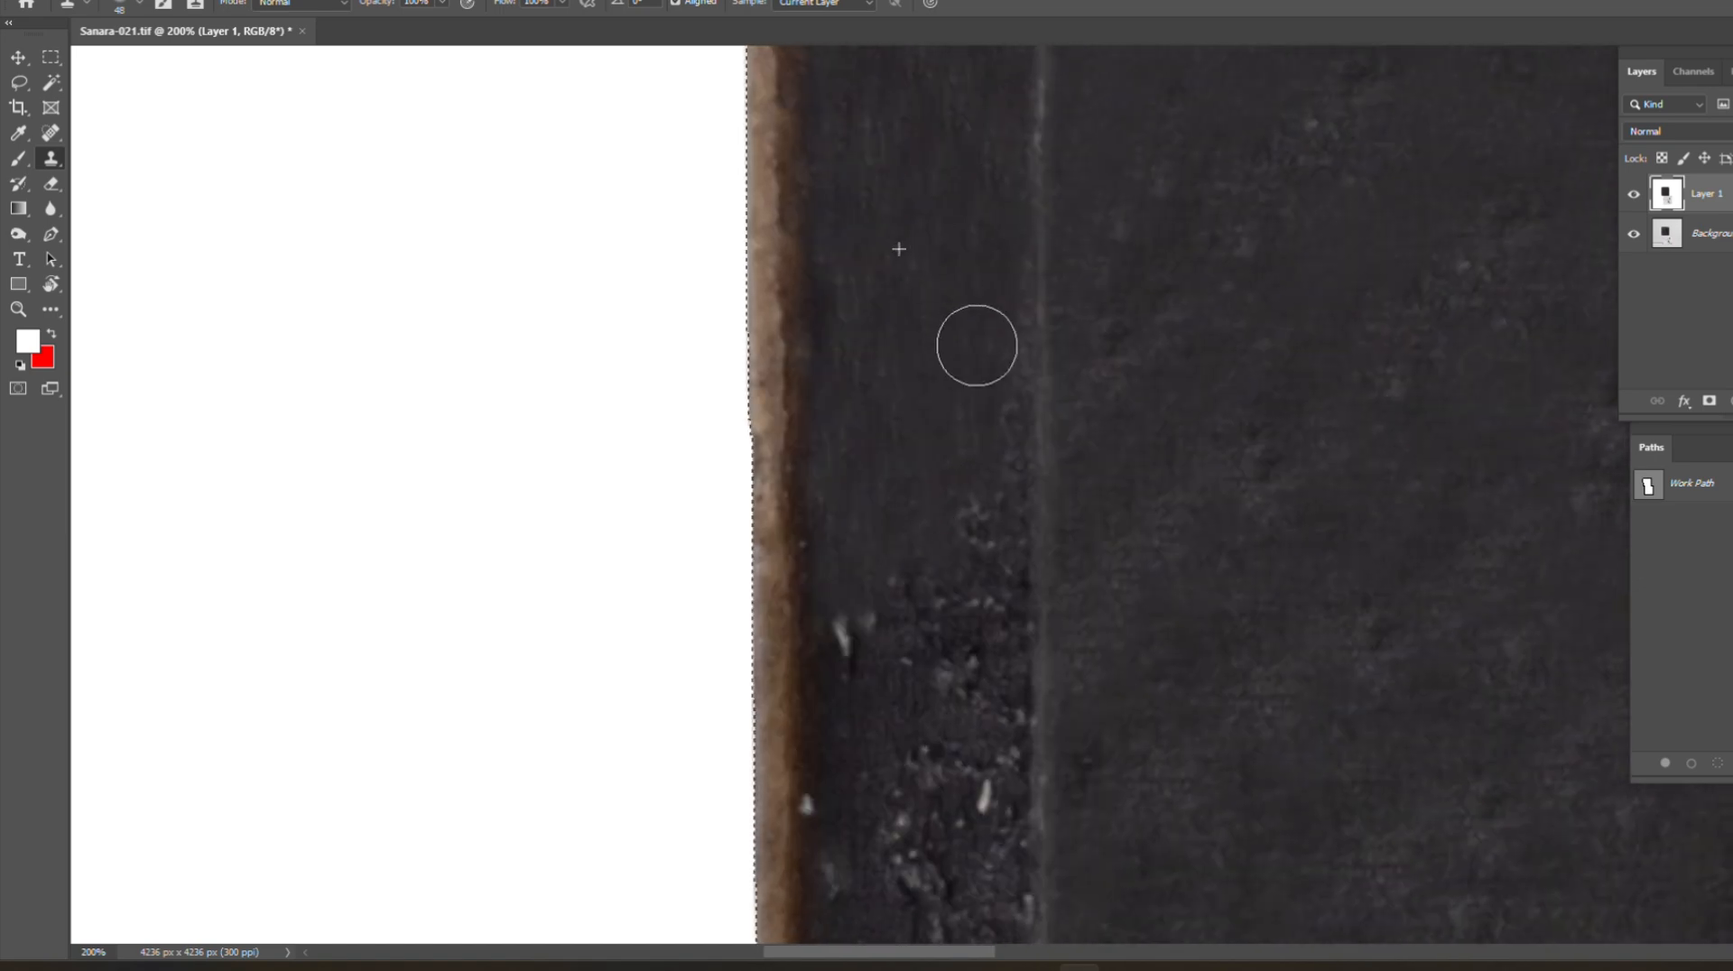
pyautogui.moveTo(948, 684); pyautogui.dragTo(963, 325)
# Step: Clone away the pits and white marks between the brown rim and the corner ridge below the side face's middle
pyautogui.hotkey('ctrl', '-')
pyautogui.hotkey('ctrl', '-')
pyautogui.hotkey('ctrl', '-')
pyautogui.keyDown('ctrl'); pyautogui.click(713, 501); pyautogui.keyUp('ctrl')
pyautogui.keyDown('ctrl'); pyautogui.click(699, 502); pyautogui.keyUp('ctrl')
pyautogui.moveTo(709, 474); pyautogui.dragTo(741, 818)
pyautogui.keyDown('alt'); pyautogui.click(762, 330); pyautogui.keyUp('alt')
pyautogui.moveTo(719, 570); pyautogui.dragTo(699, 808)
pyautogui.moveTo(760, 523); pyautogui.dragTo(727, 322)
pyautogui.moveTo(762, 761); pyautogui.dragTo(794, 410)
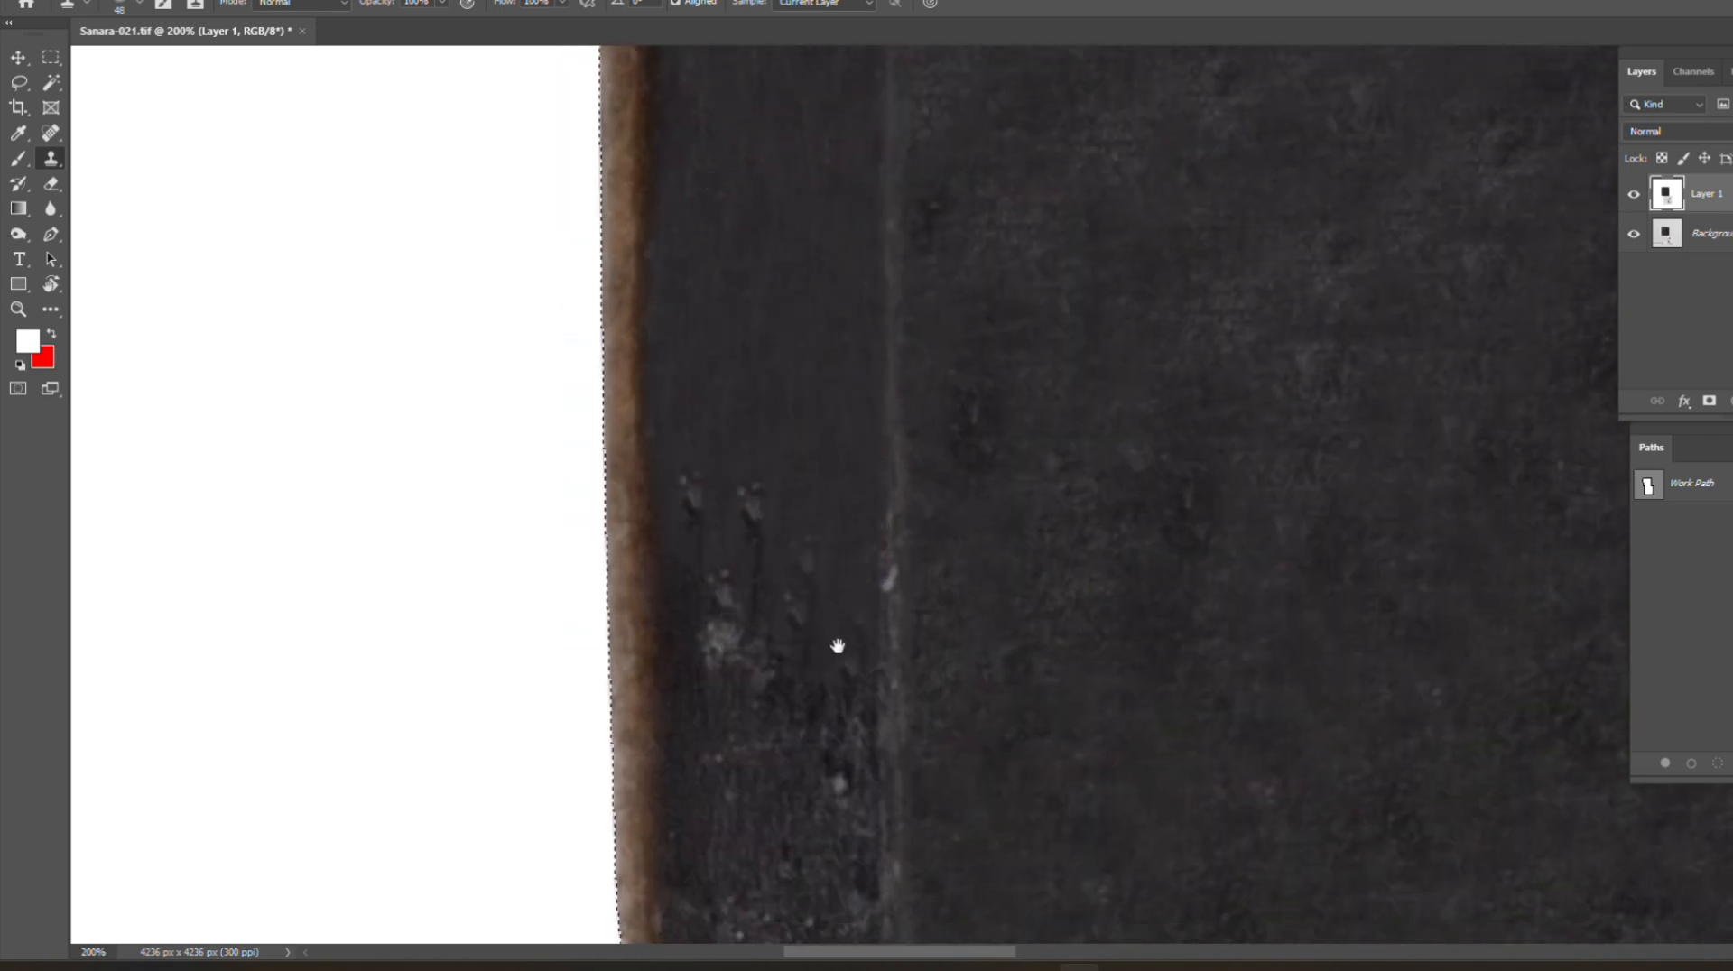
# Step: Resample clean texture and cover the light spots on the lower part of the side face
pyautogui.moveTo(838, 647); pyautogui.dragTo(834, 389)
pyautogui.keyDown('alt'); pyautogui.click(821, 196); pyautogui.keyUp('alt')
pyautogui.moveTo(853, 321); pyautogui.dragTo(827, 442)
pyautogui.moveTo(812, 388); pyautogui.dragTo(898, 560)
pyautogui.moveTo(795, 440); pyautogui.dragTo(956, 275)
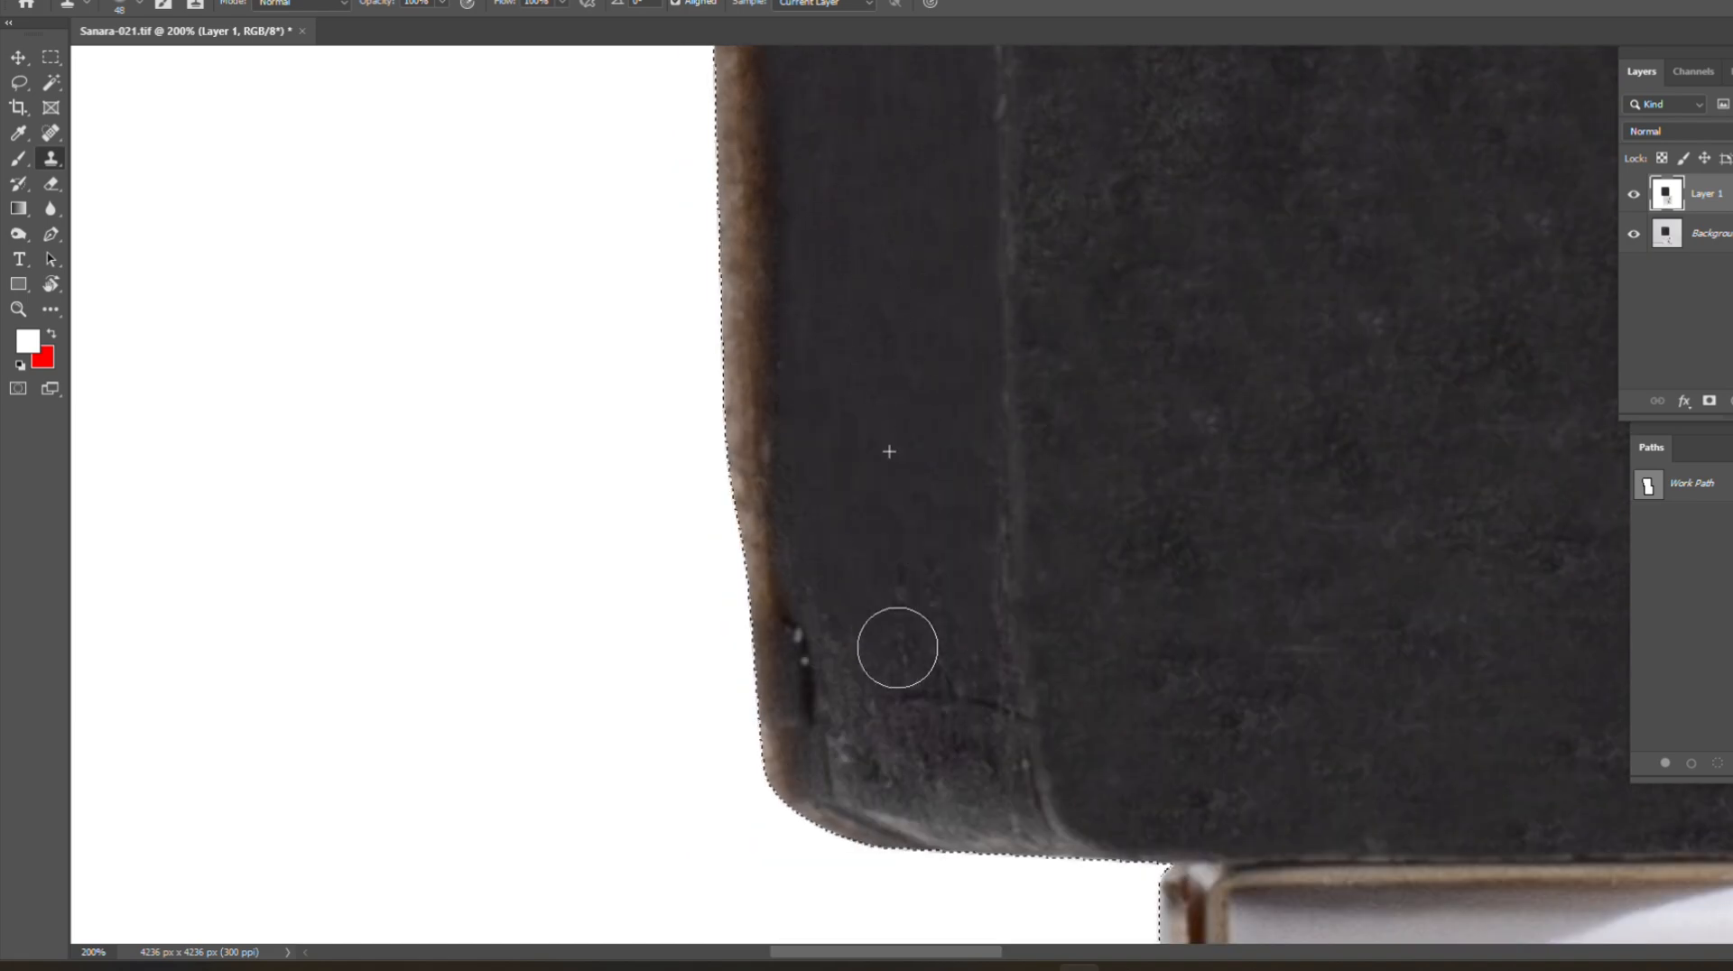
# Step: Clone smooth texture over the crack, dark chip and light streaks at the bottom of the side face
pyautogui.moveTo(898, 648); pyautogui.dragTo(889, 652)
pyautogui.moveTo(893, 649)
pyautogui.mouseDown()
pyautogui.moveTo(917, 535)
pyautogui.moveTo(838, 591)
pyautogui.mouseUp()
pyautogui.keyDown('alt'); pyautogui.click(872, 347); pyautogui.keyUp('alt')
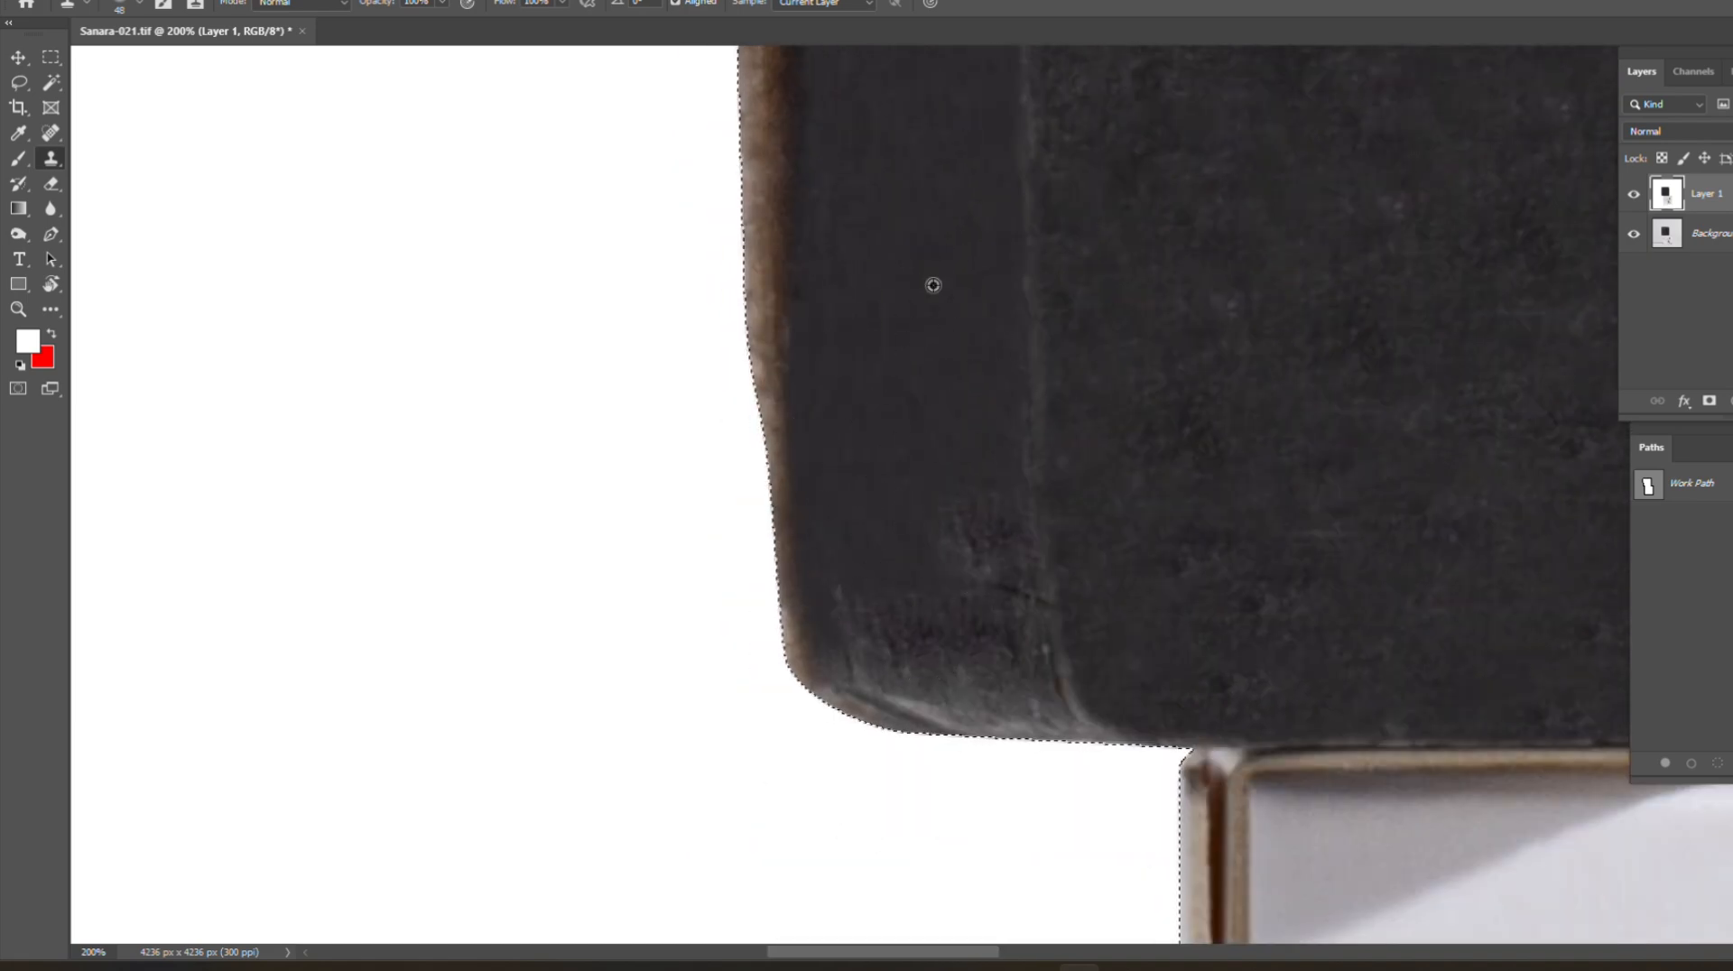
pyautogui.keyDown('alt'); pyautogui.click(871, 274); pyautogui.keyUp('alt')
pyautogui.click(1014, 702)
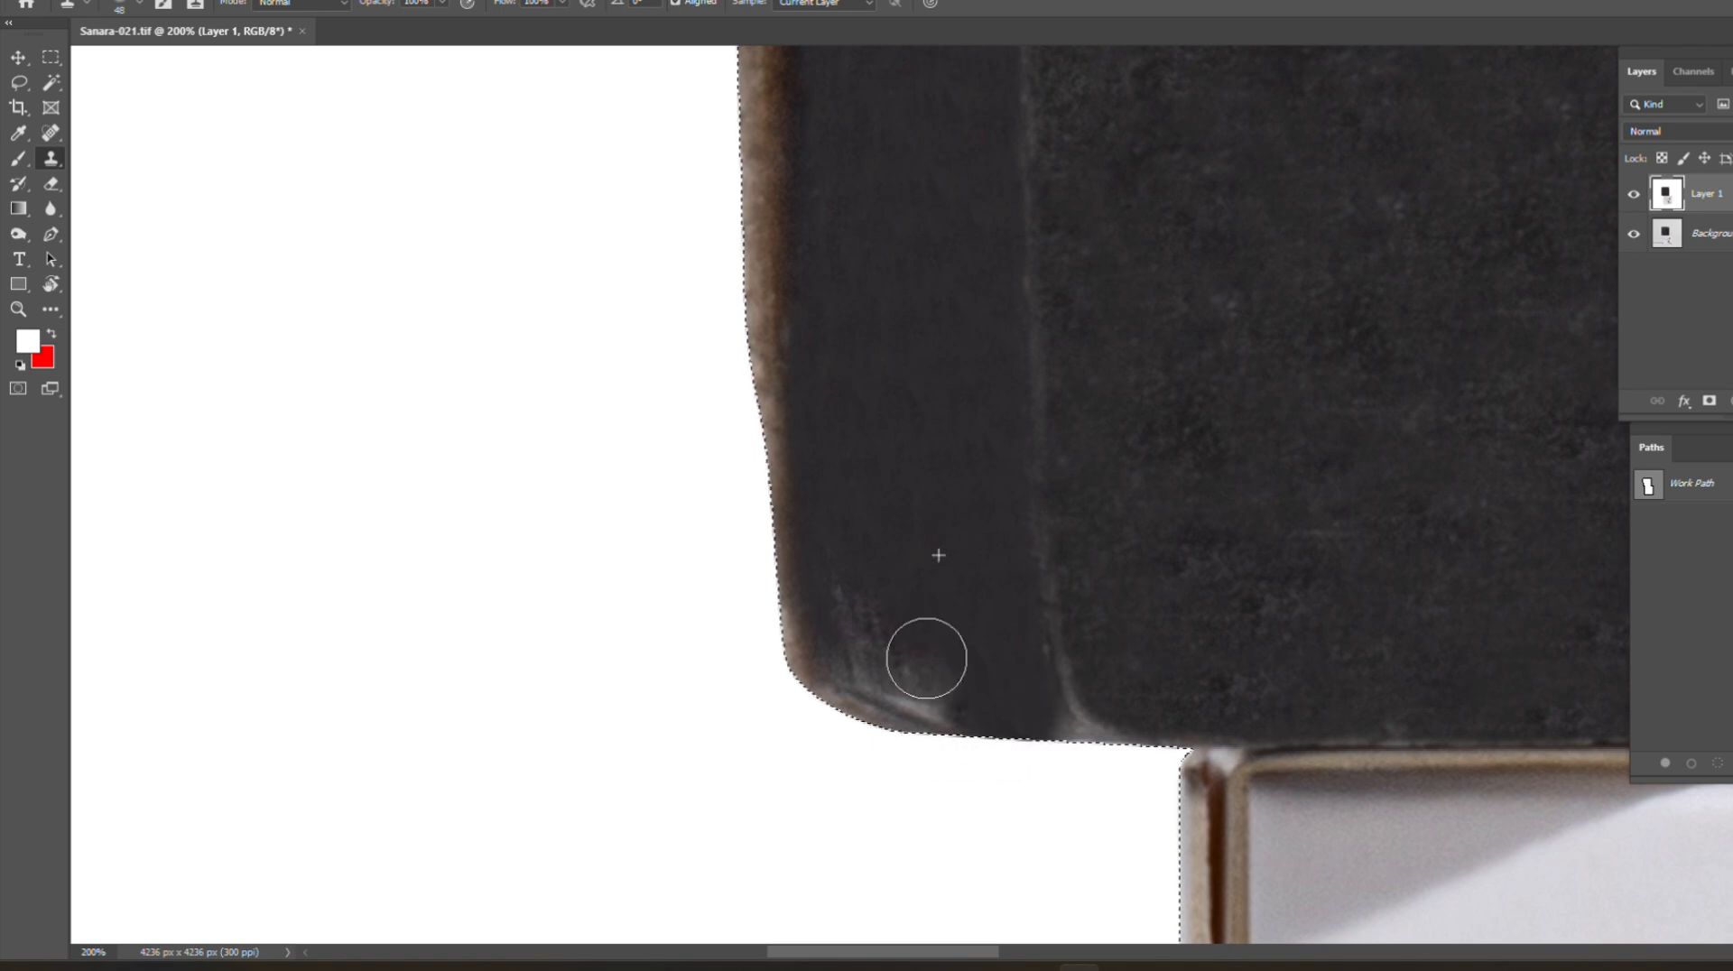
# Step: Switch to the Spot Healing Brush and heal uneven patches on the left part of the front face with a 51 px brush
pyautogui.press('j')
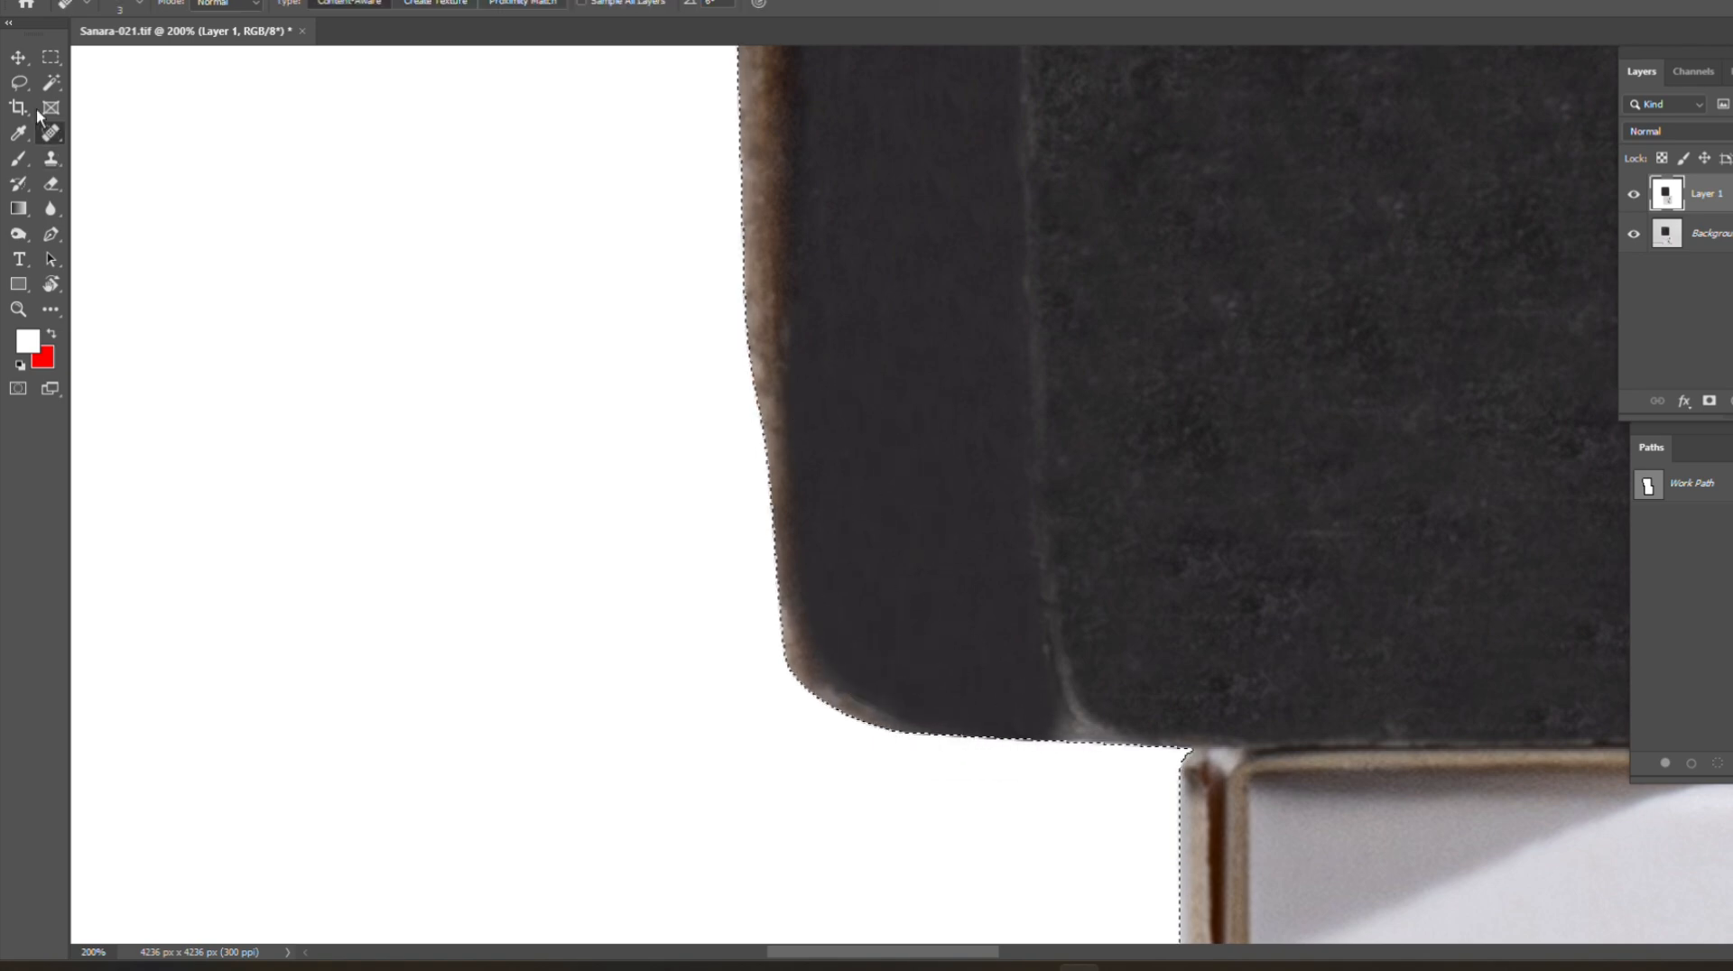
pyautogui.hotkey('ctrl', '-')
pyautogui.moveTo(903, 670)
pyautogui.mouseDown()
pyautogui.moveTo(951, 815)
pyautogui.moveTo(984, 721)
pyautogui.mouseUp()
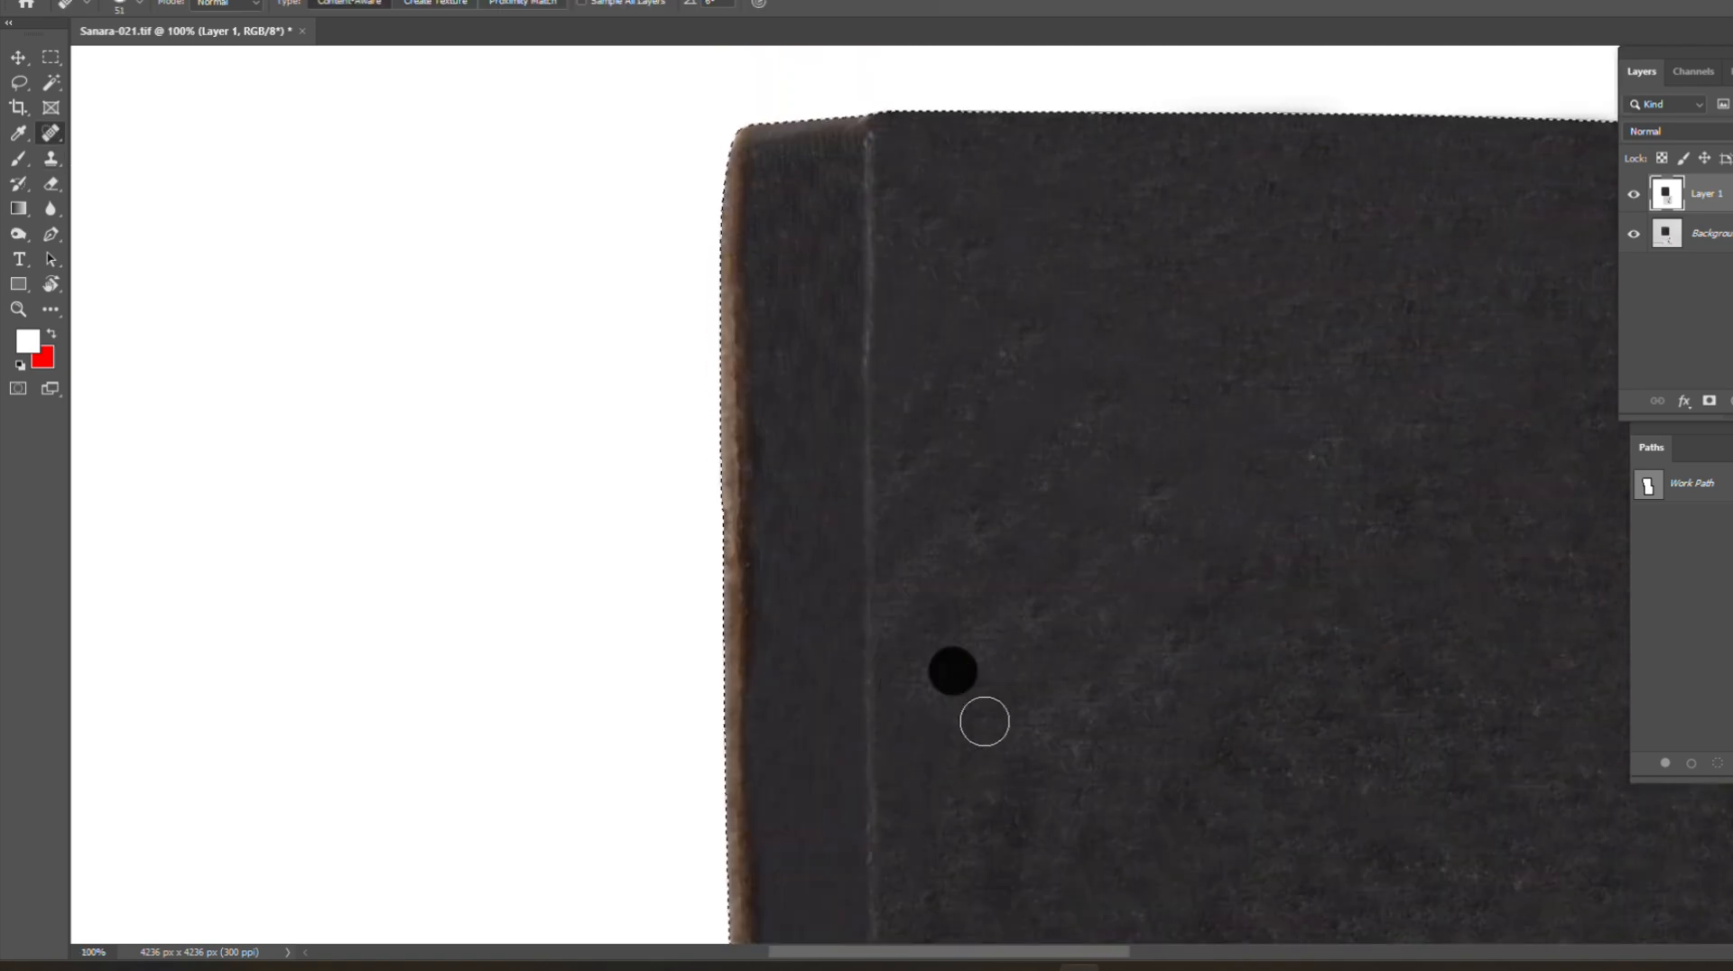
pyautogui.moveTo(1052, 457); pyautogui.dragTo(762, 708)
pyautogui.moveTo(723, 538); pyautogui.dragTo(758, 622)
pyautogui.moveTo(968, 713); pyautogui.dragTo(570, 473)
pyautogui.moveTo(472, 673)
pyautogui.mouseDown()
pyautogui.moveTo(493, 508)
pyautogui.moveTo(457, 592)
pyautogui.mouseUp()
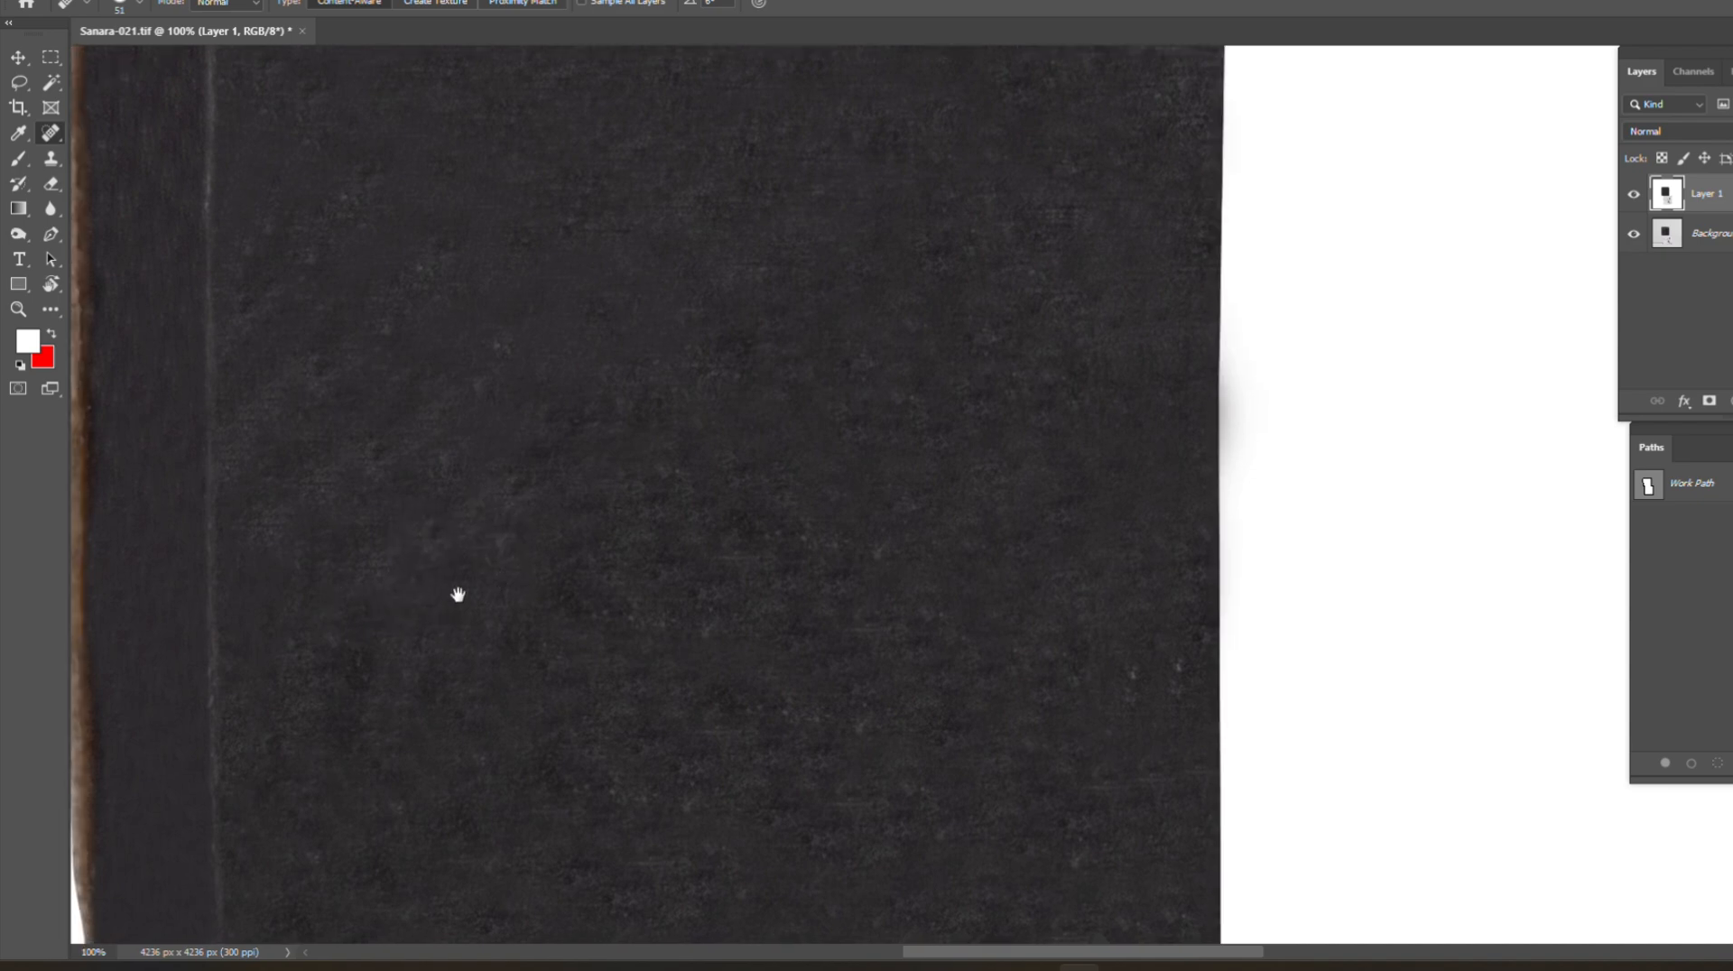
# Step: Enlarge the healing brush to 77 px and heal the remaining specks near the front face's right edge
pyautogui.click(1633, 194)
pyautogui.click(1634, 194)
pyautogui.moveTo(854, 447); pyautogui.dragTo(866, 448)
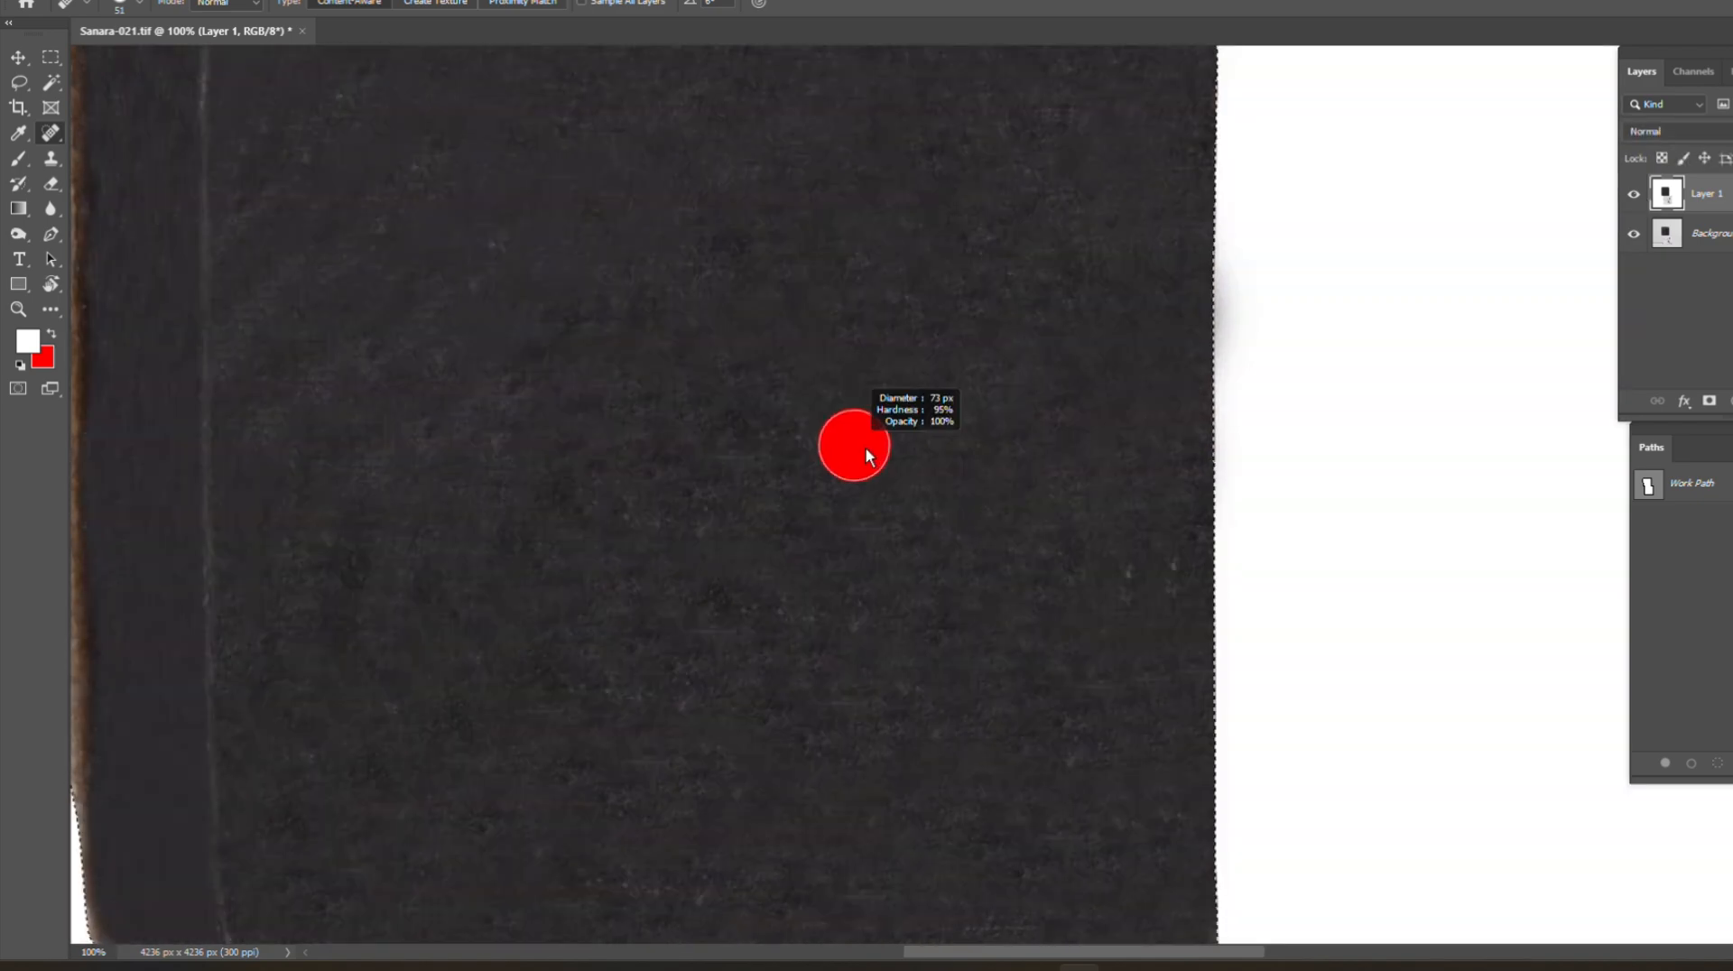
pyautogui.moveTo(1114, 563); pyautogui.dragTo(1146, 657)
pyautogui.moveTo(975, 844)
pyautogui.mouseDown()
pyautogui.moveTo(1080, 487)
pyautogui.moveTo(1026, 503)
pyautogui.mouseUp()
pyautogui.scroll(6, 863, 464)
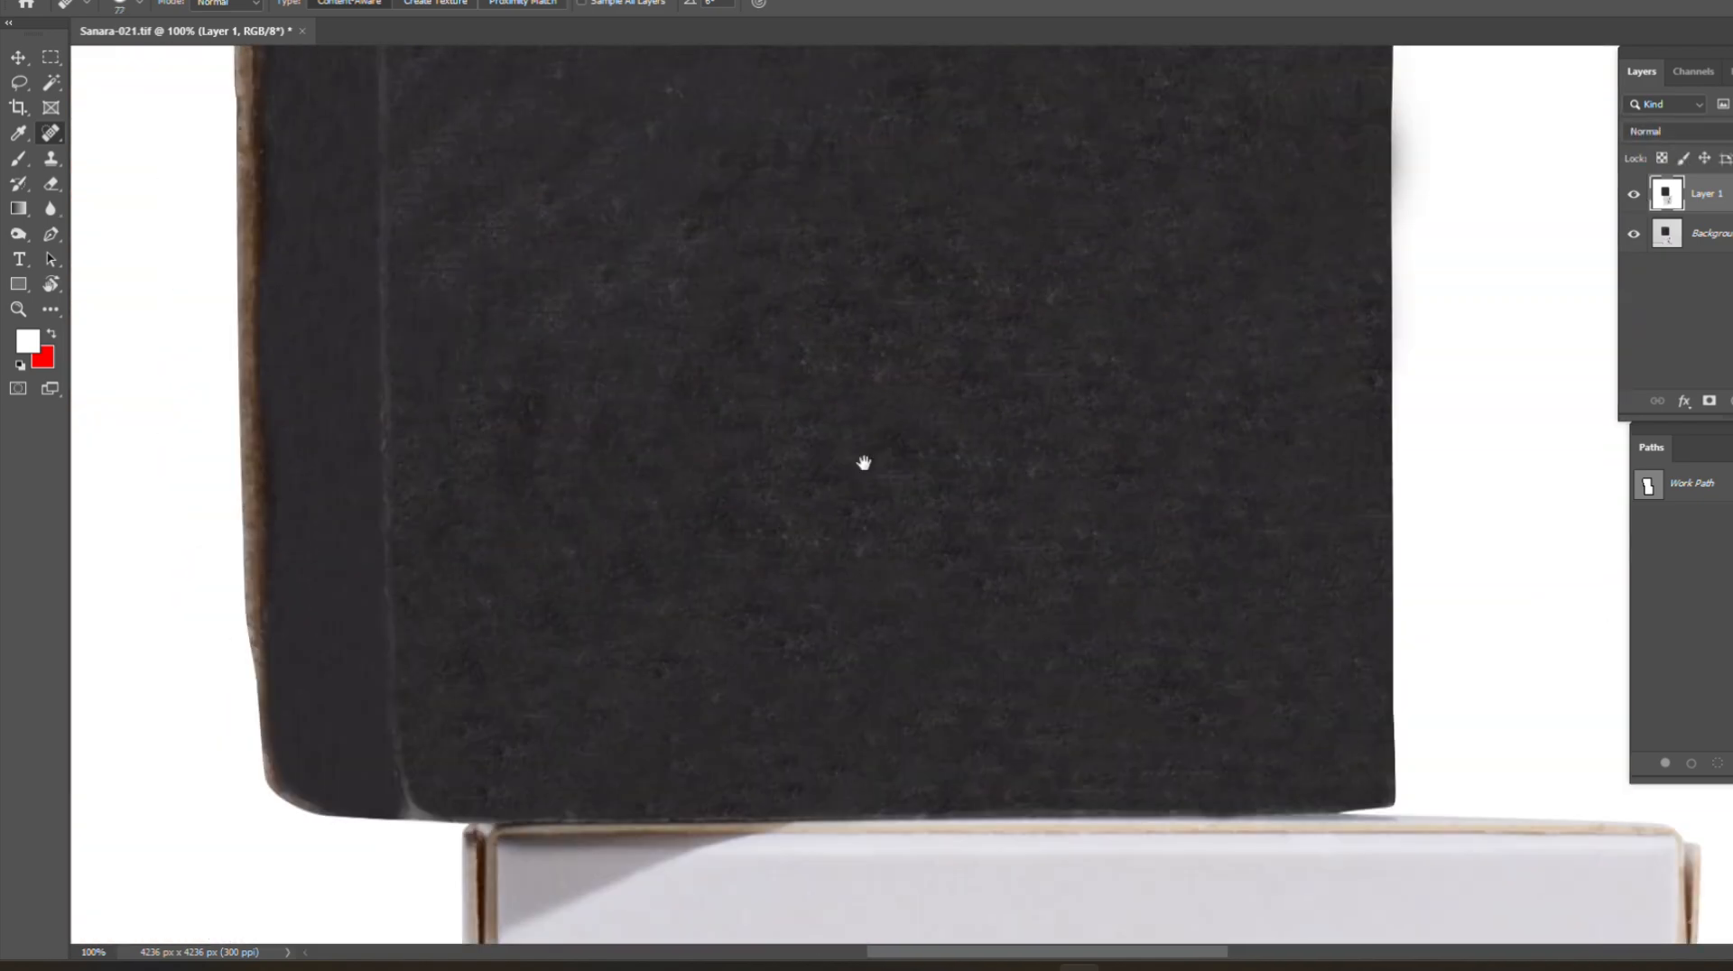
pyautogui.scroll(-2, 1223, 631)
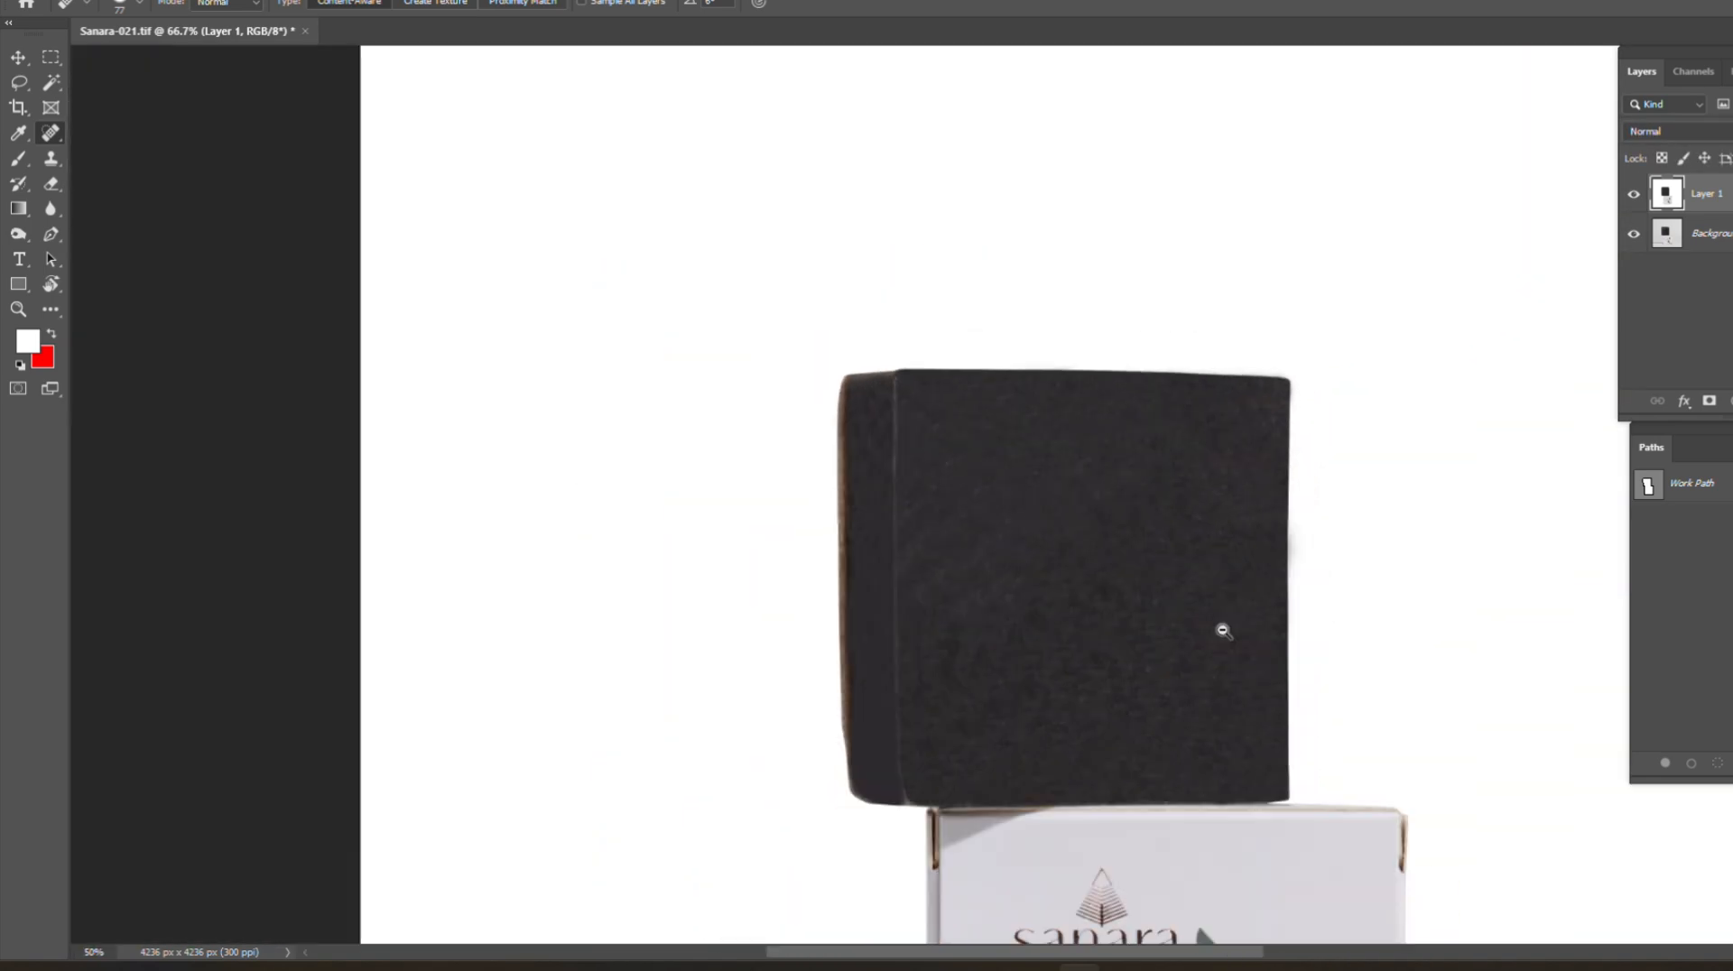
# Step: Compare the retouched soap with the original photo by switching Layer 1's visibility off and on
pyautogui.scroll(-1, 1223, 631)
pyautogui.click(1634, 194)
pyautogui.click(1634, 195)
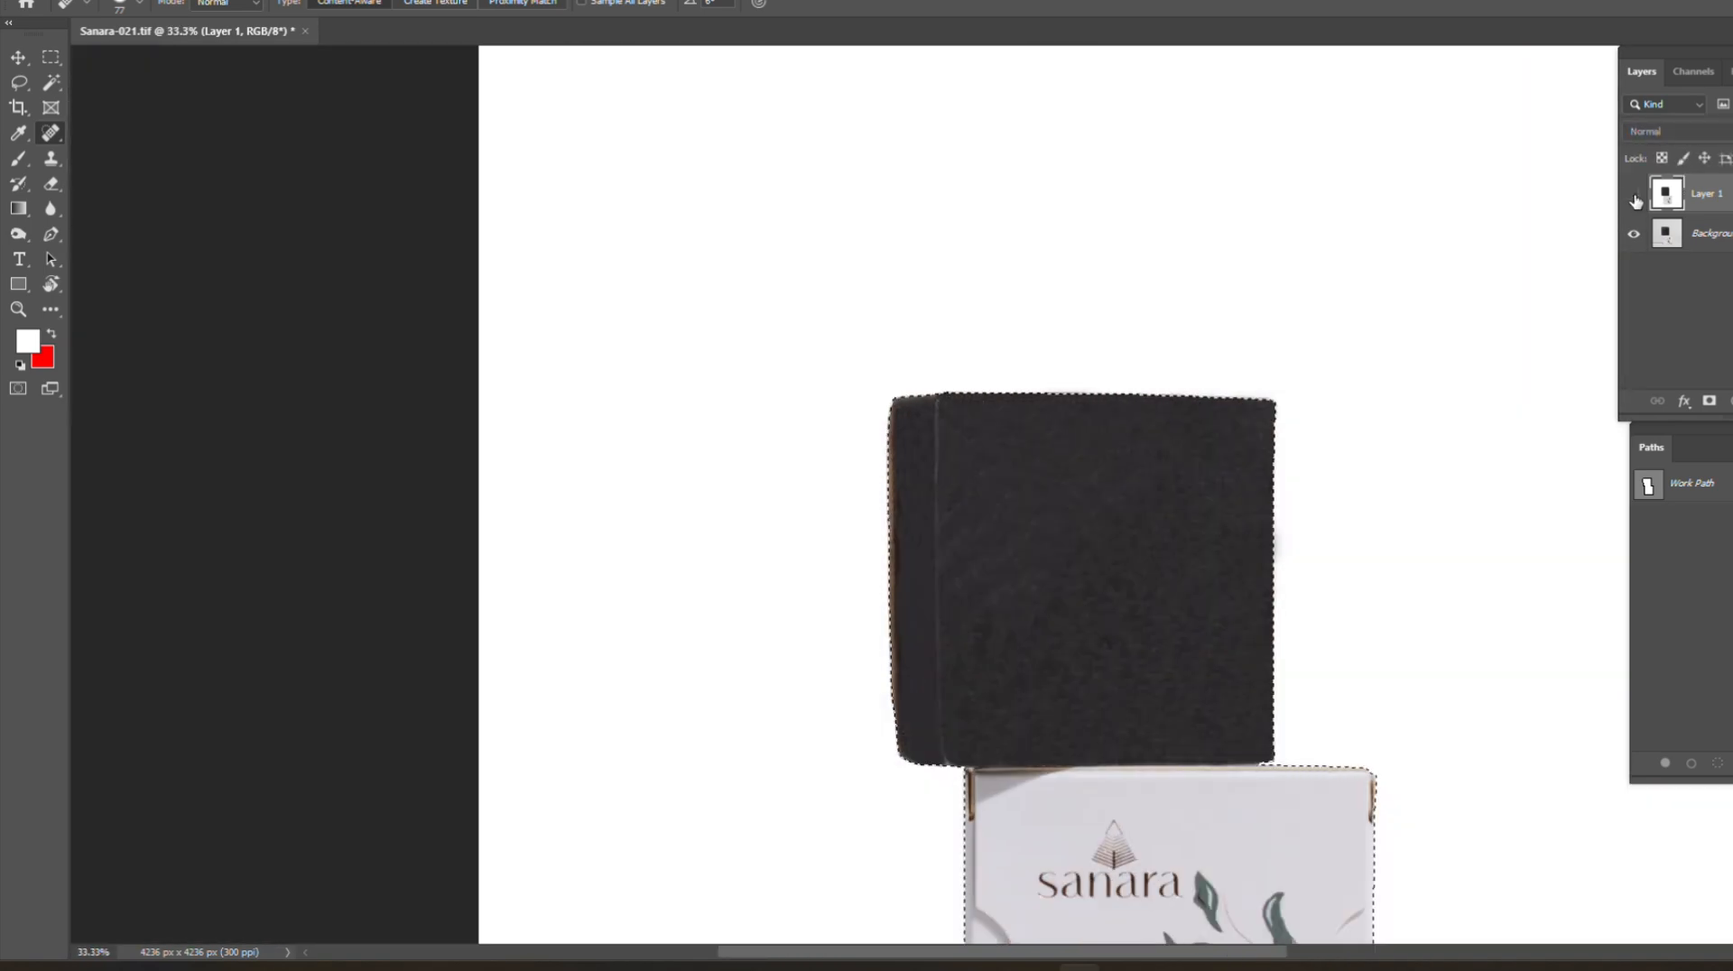
pyautogui.click(1633, 195)
pyautogui.click(1634, 195)
pyautogui.click(1633, 196)
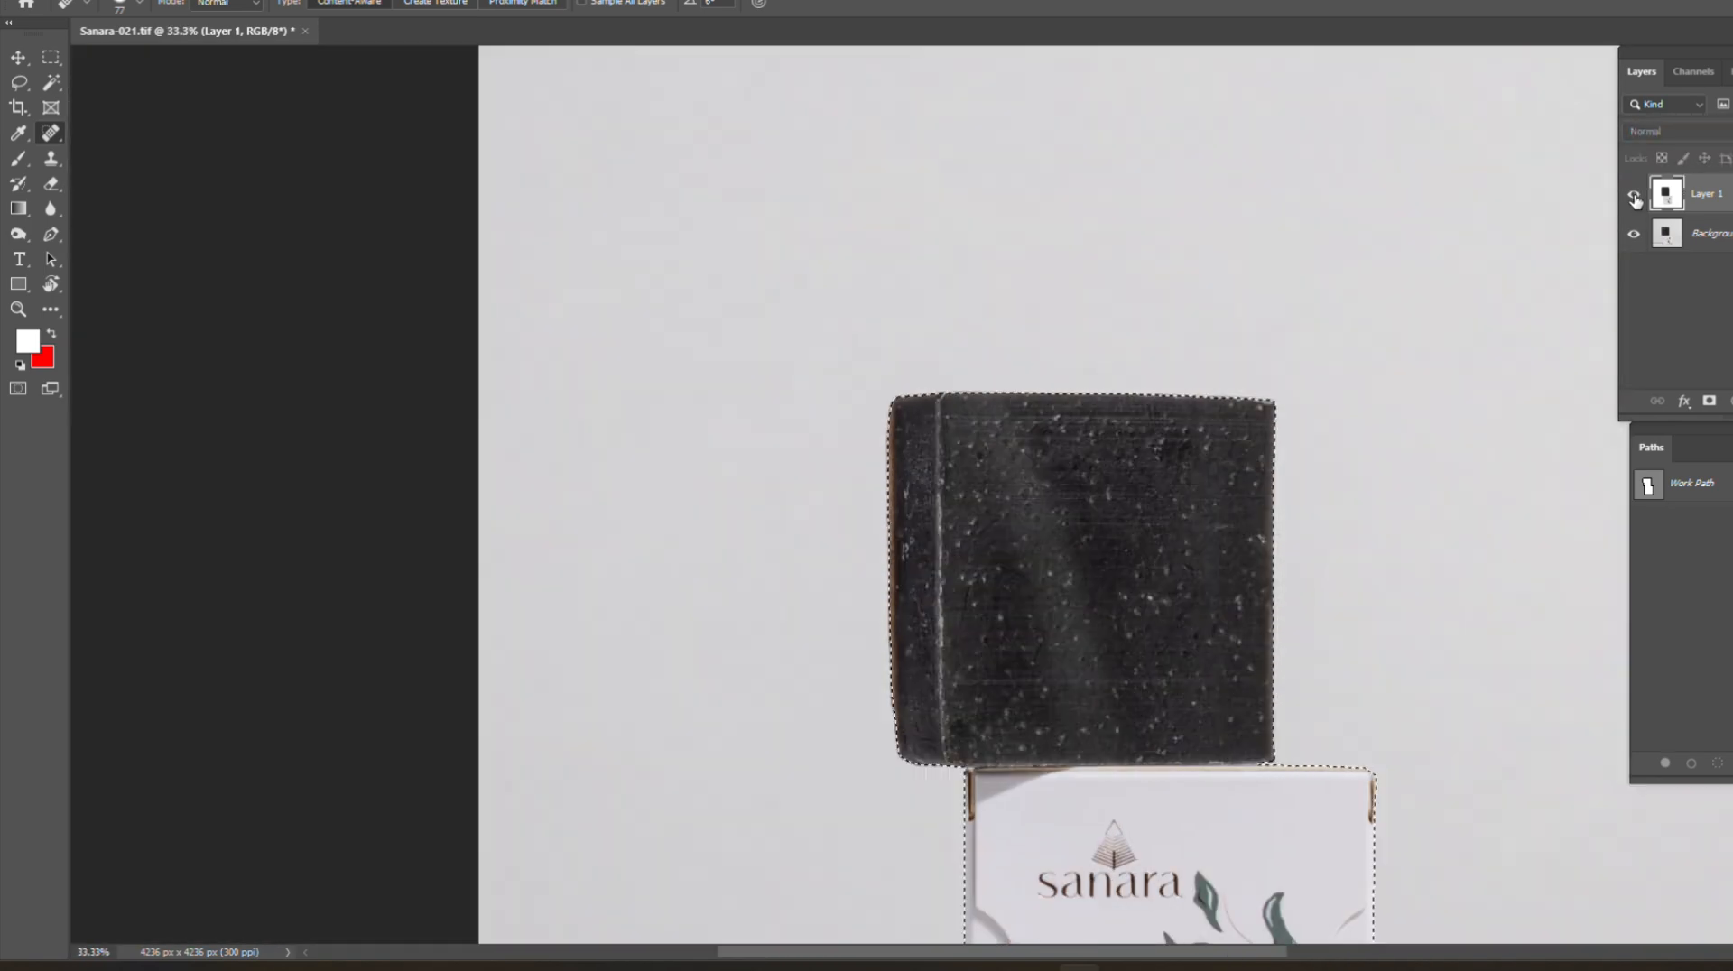
pyautogui.click(1634, 196)
pyautogui.click(1633, 195)
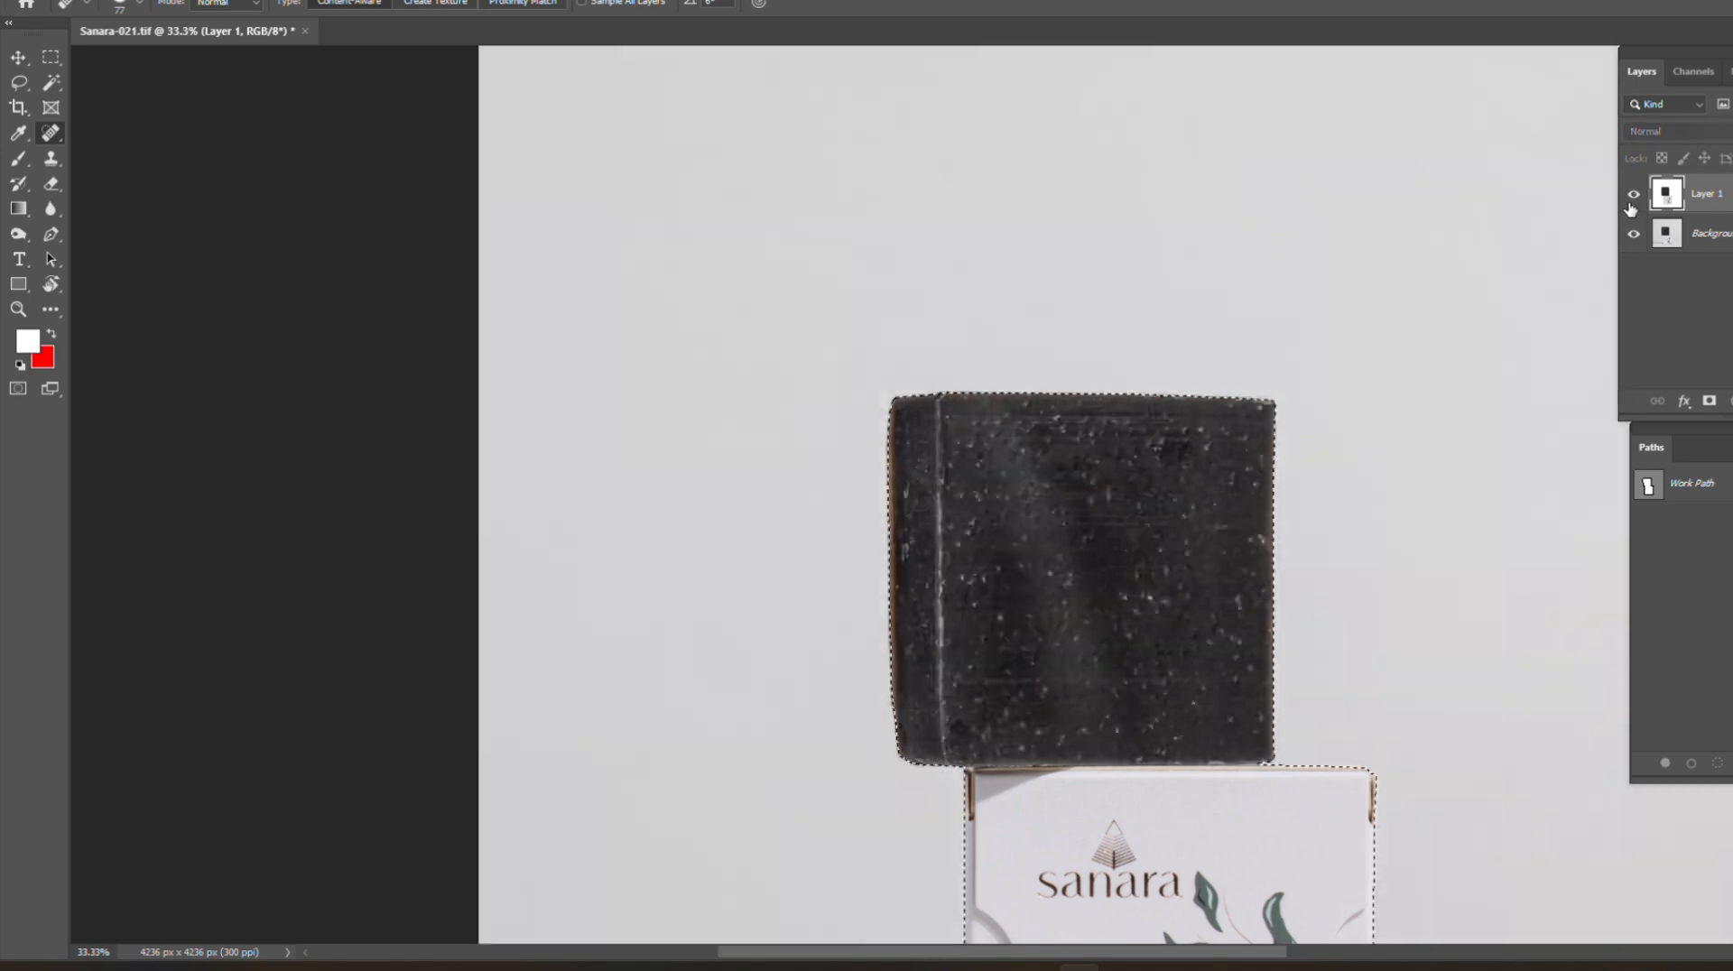
pyautogui.click(1634, 195)
pyautogui.scroll(3, 1252, 449)
pyautogui.scroll(-3, 1205, 571)
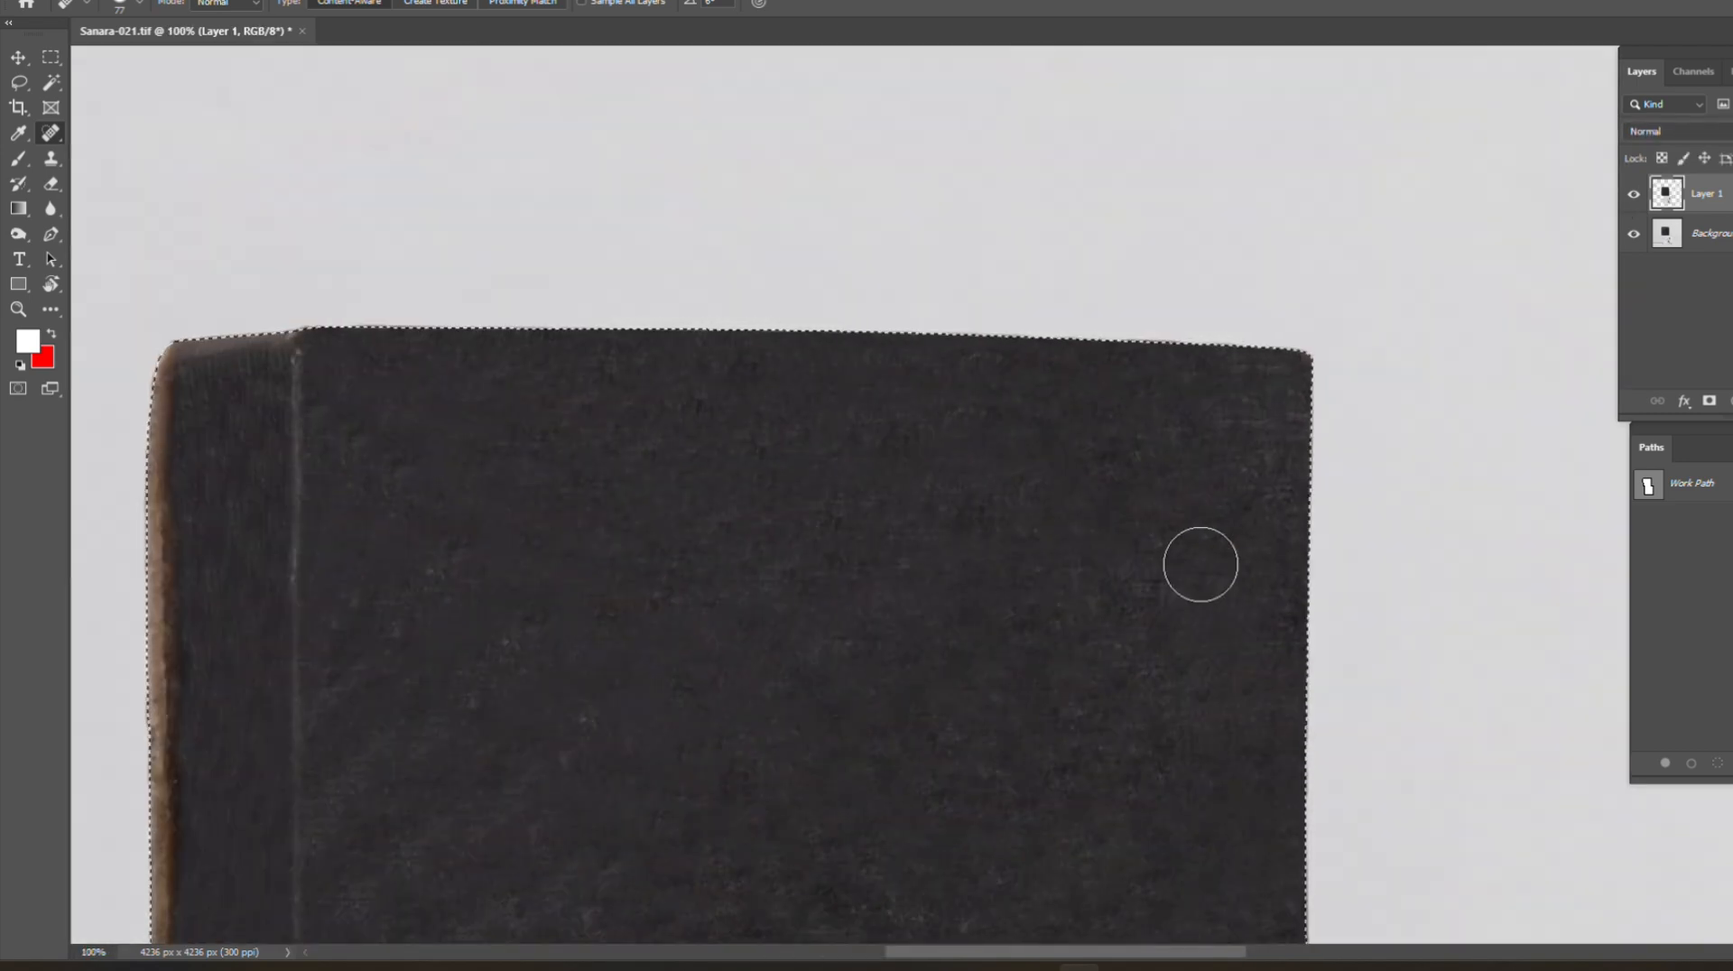
# Step: Fill the area around the soap and box with white and clean the soap's upper-right edges with the Eraser, reducing its size to 154 px
pyautogui.scroll(3, 1046, 460)
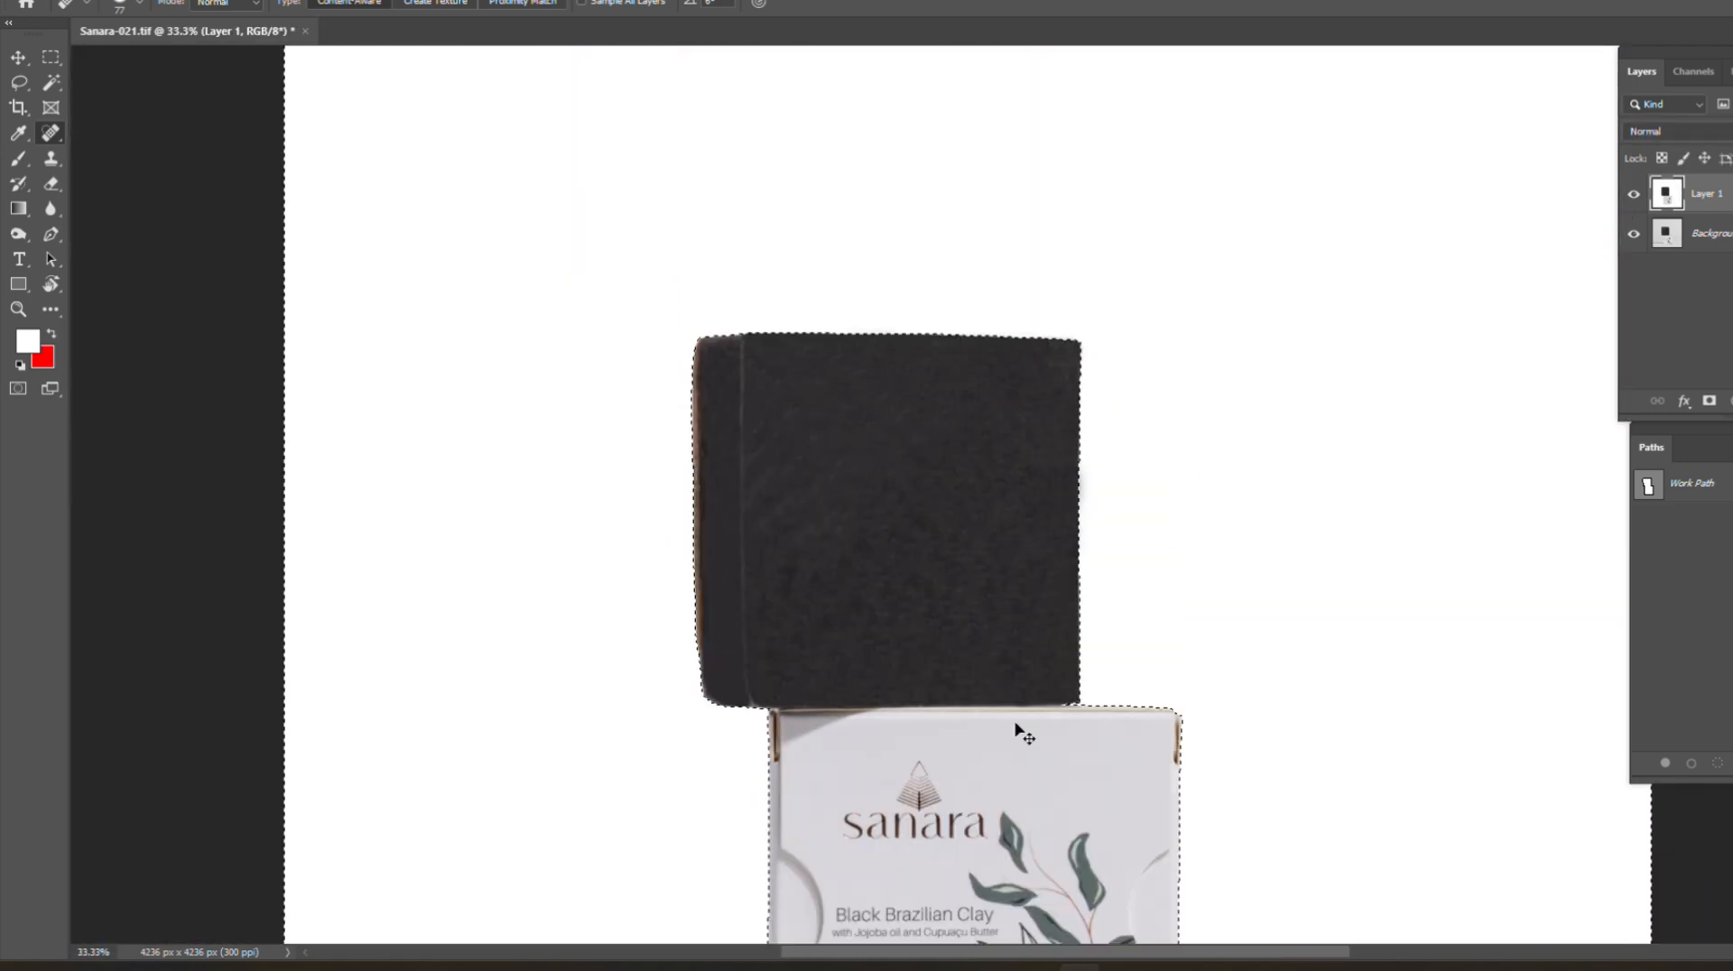
pyautogui.scroll(1, 1018, 734)
pyautogui.scroll(1, 766, 106)
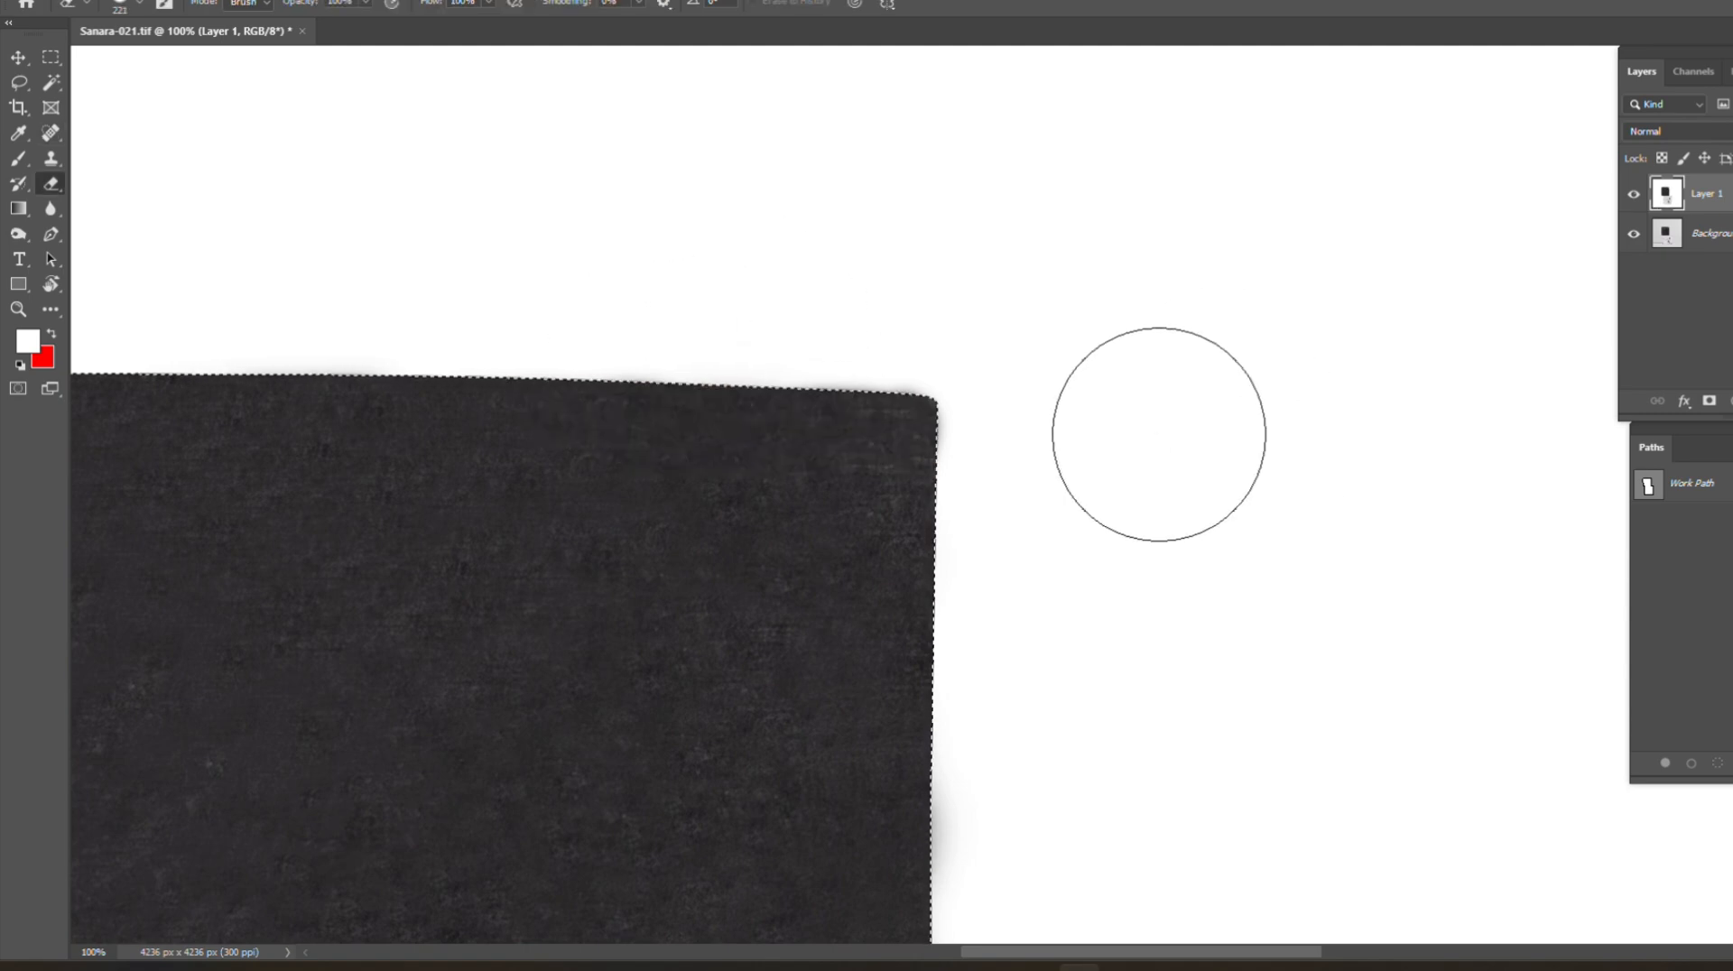
pyautogui.press('e')
pyautogui.moveTo(766, 337); pyautogui.dragTo(1021, 316)
pyautogui.scroll(-2, 1056, 402)
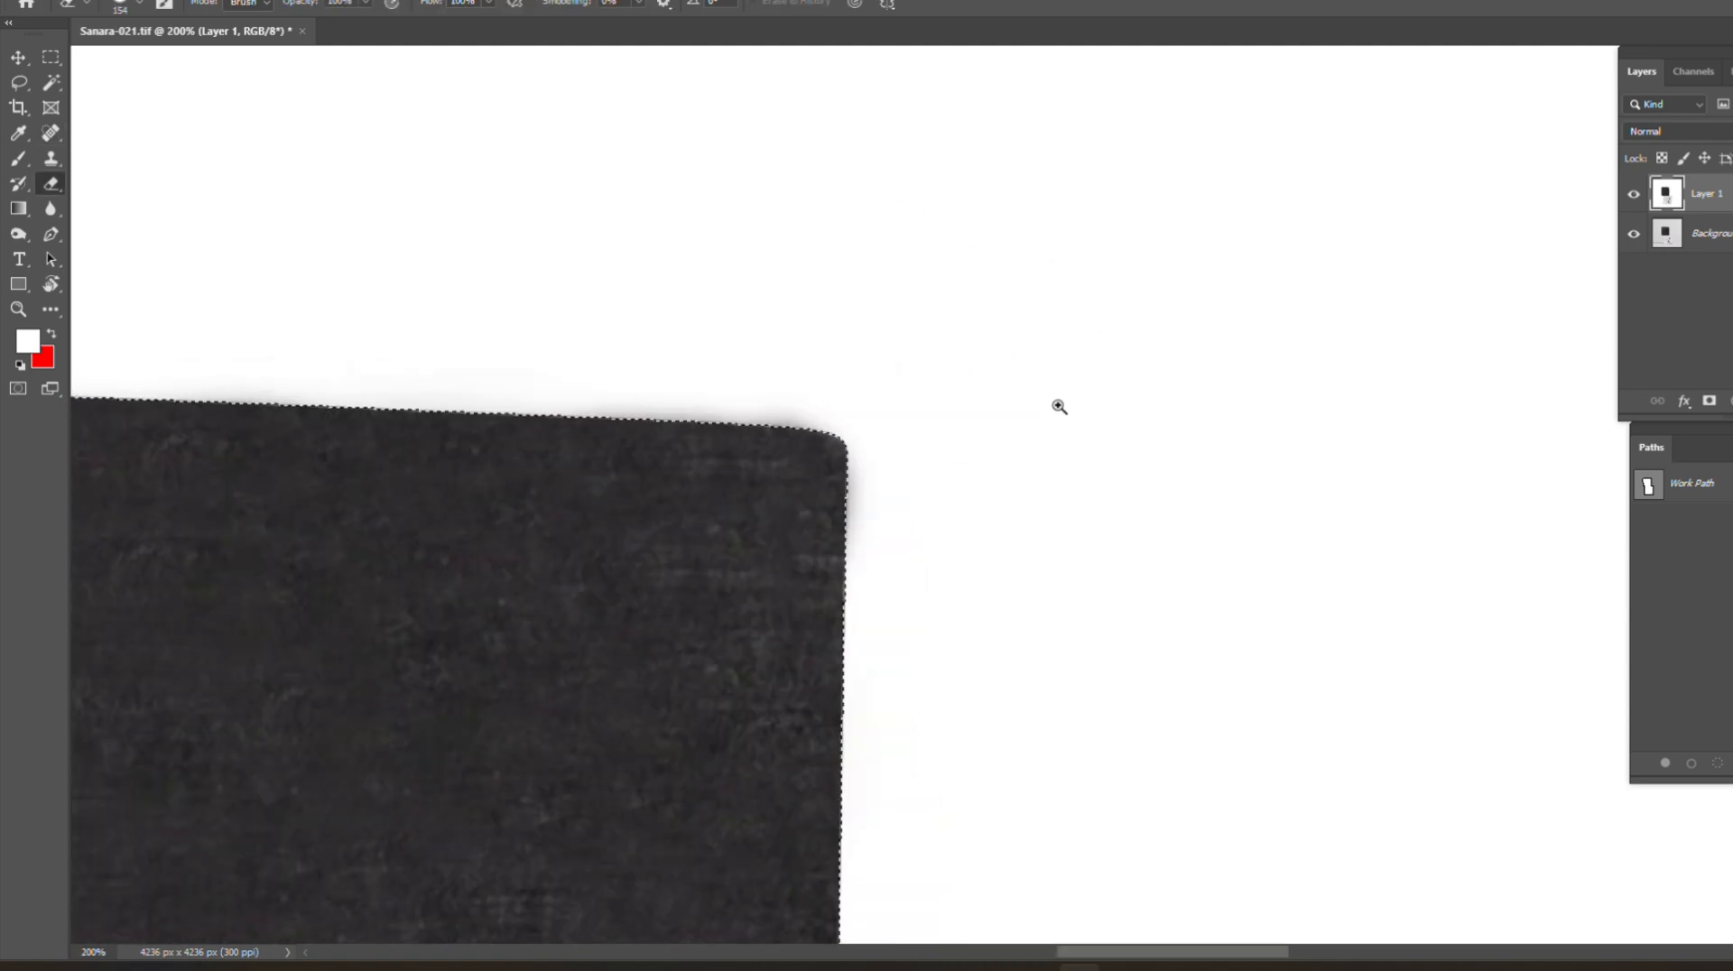
pyautogui.scroll(1, 612, 212)
pyautogui.moveTo(659, 236); pyautogui.dragTo(736, 338)
pyautogui.moveTo(767, 408); pyautogui.dragTo(804, 460)
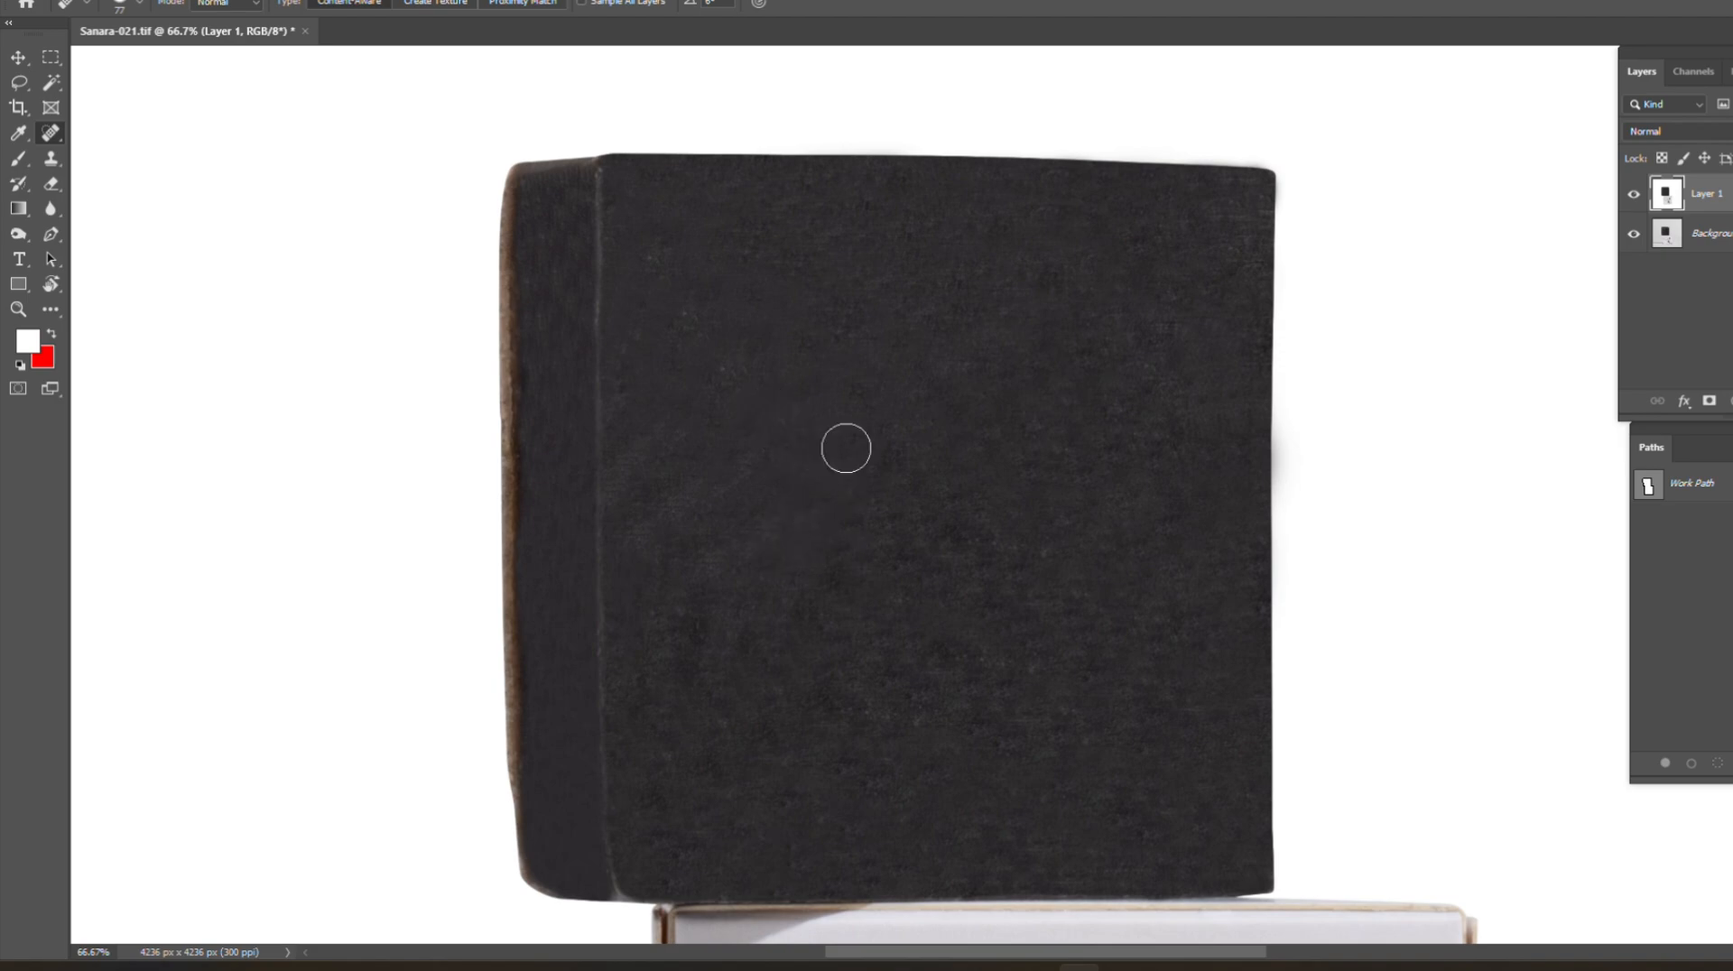
# Step: Toggle Layer 1's visibility to compare the soap and box on white with the original photo
pyautogui.scroll(-2, 1048, 481)
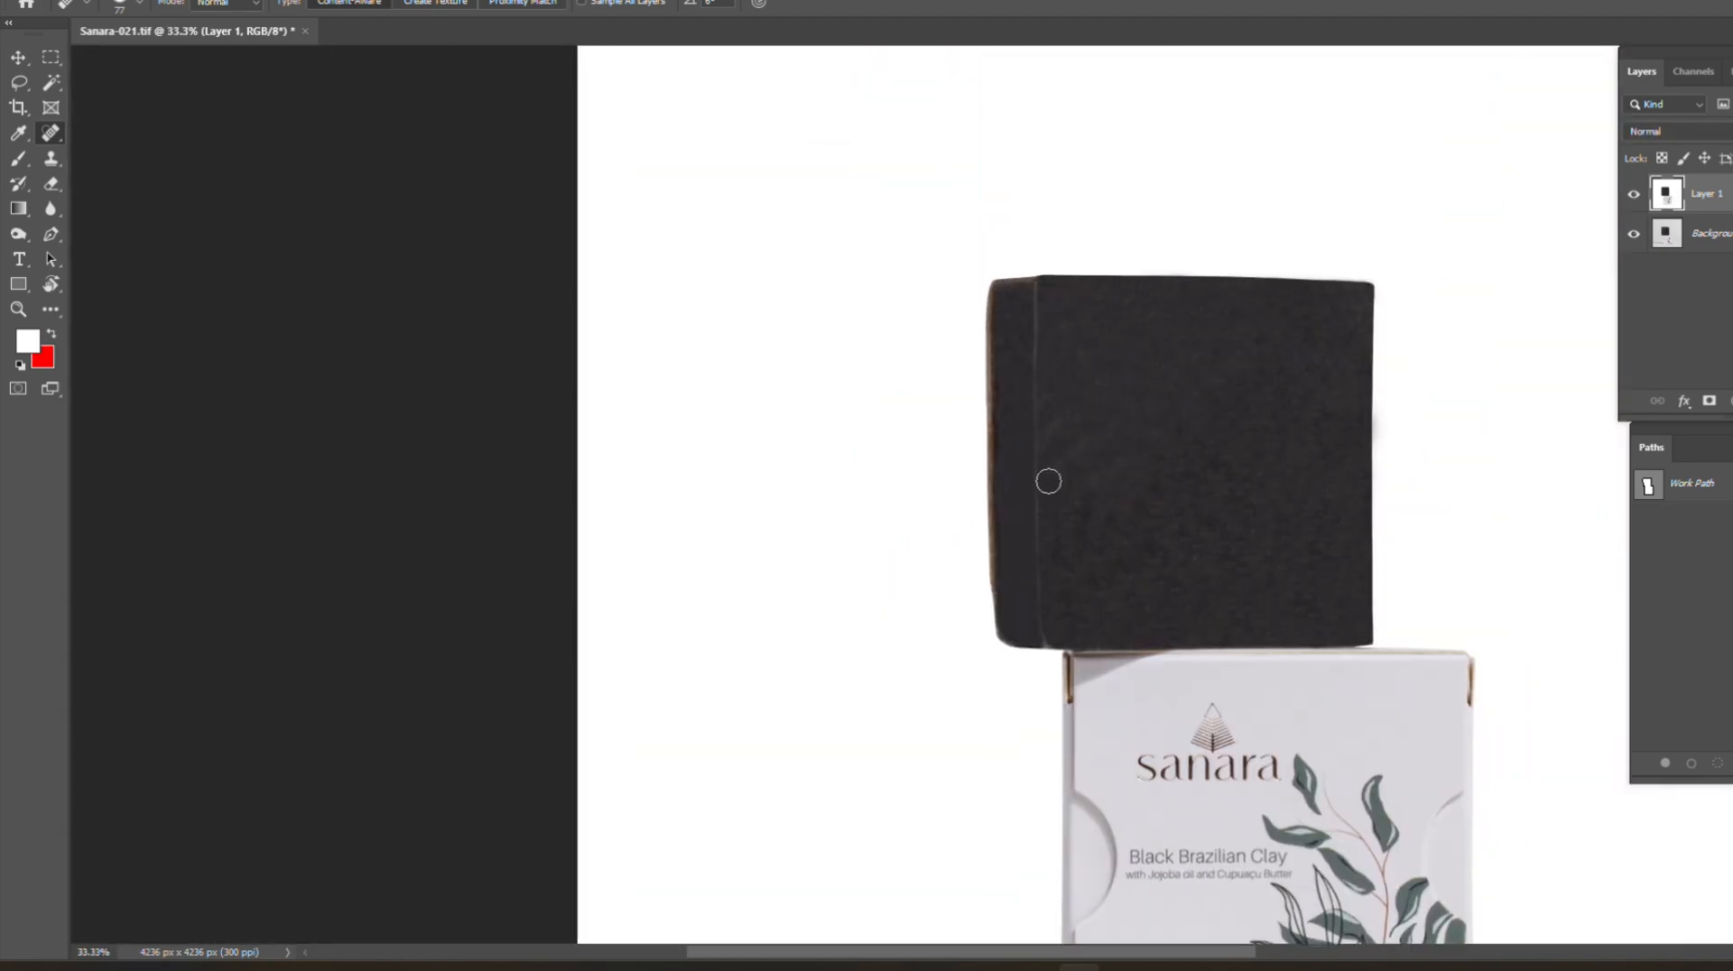
pyautogui.click(1632, 194)
pyautogui.scroll(6, 1044, 666)
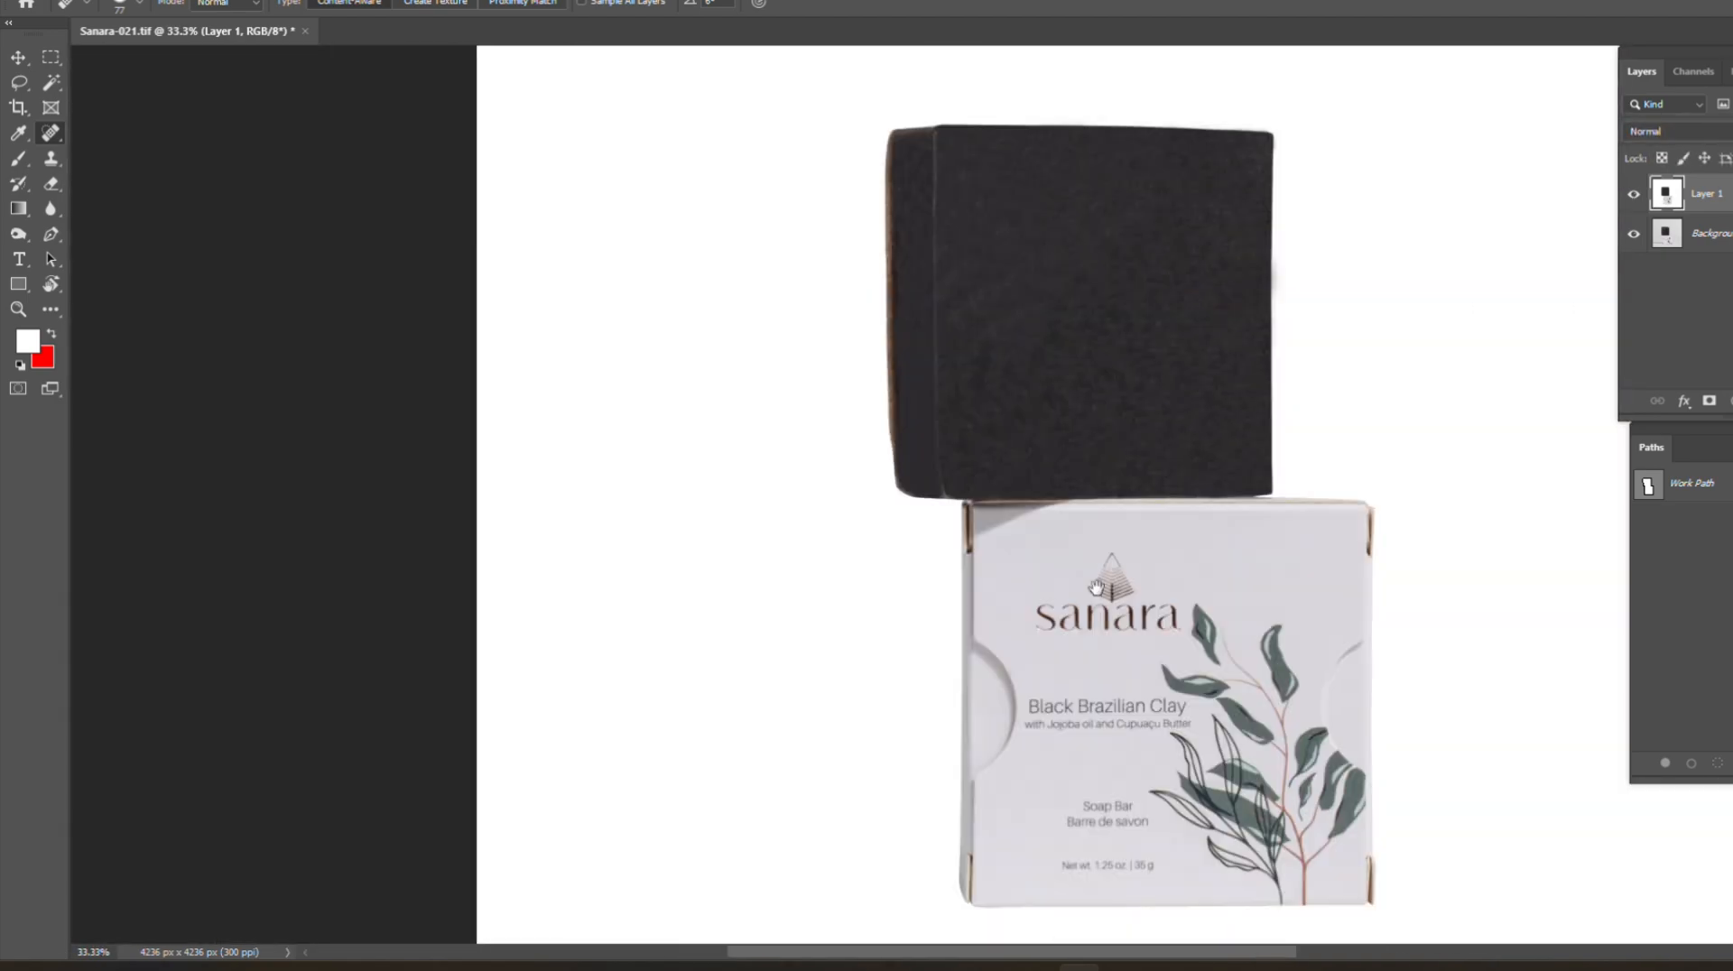
# Step: Clone dark texture from the side face over the light streak at the soap's lower front corner with a 13 px Clone Stamp
pyautogui.keyDown('alt'); pyautogui.click(912, 456); pyautogui.keyUp('alt')
pyautogui.press('Escape')
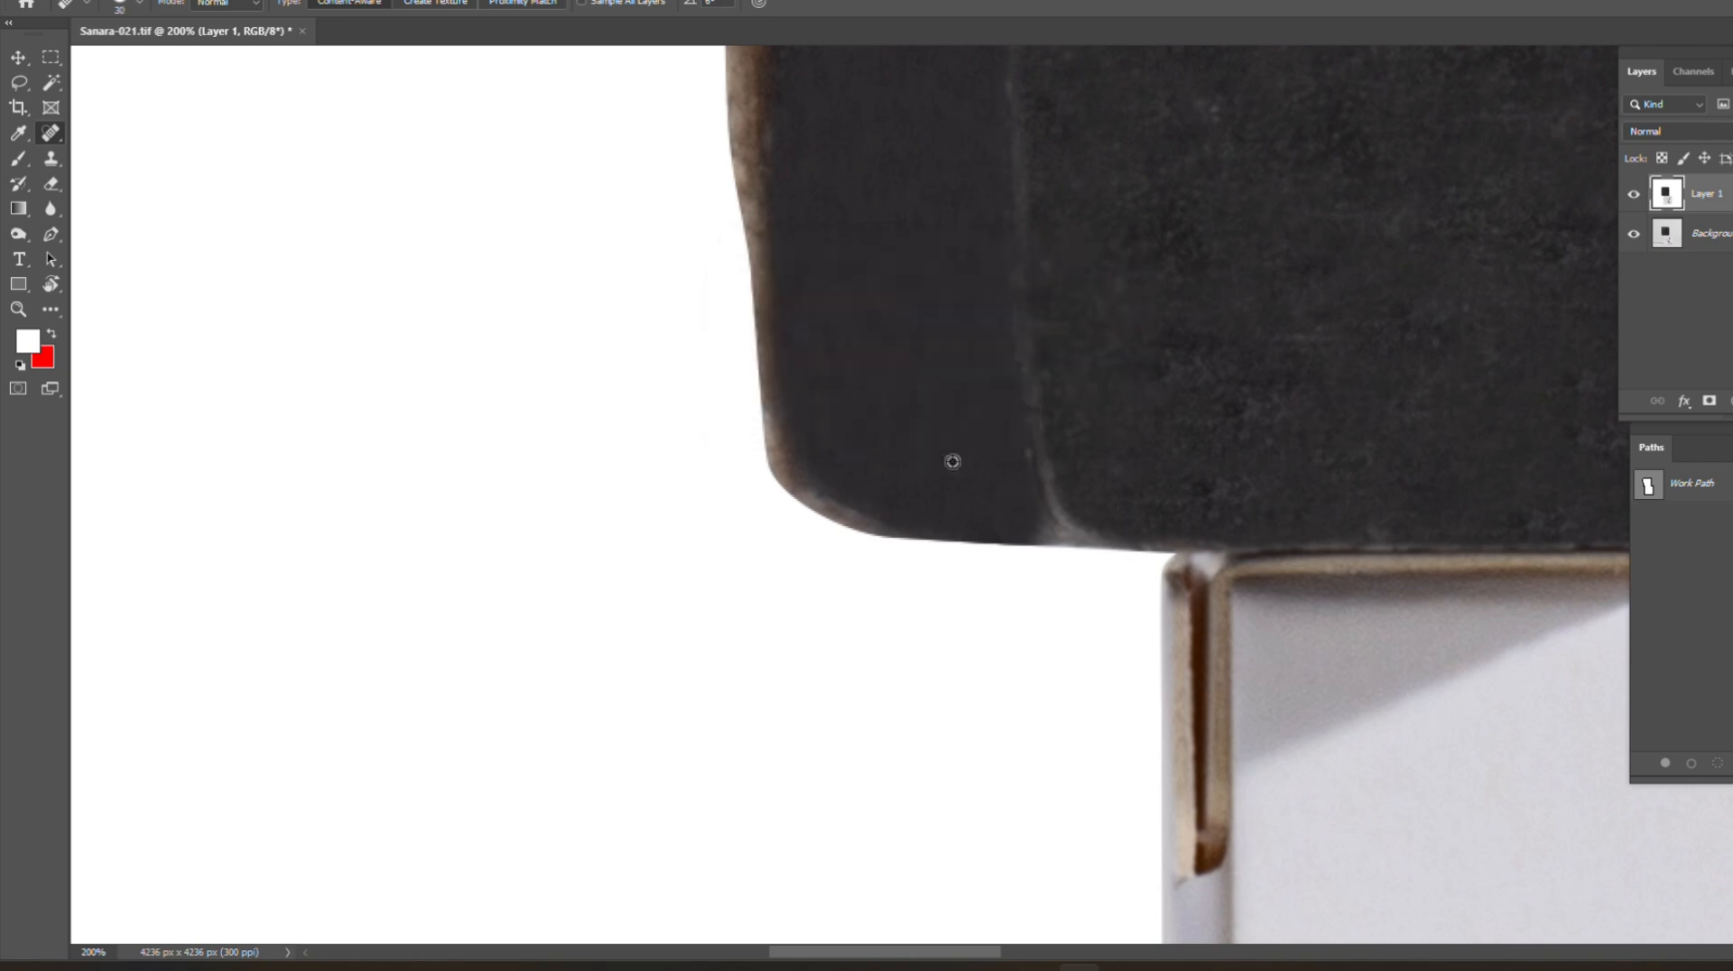
pyautogui.press('s')
pyautogui.keyDown('alt'); pyautogui.click(917, 466); pyautogui.keyUp('alt')
pyautogui.press('[')
pyautogui.press('[')
pyautogui.press('[')
pyautogui.moveTo(1043, 516); pyautogui.dragTo(1065, 540)
# Step: Review the box and the whole composition, and save the image as Sanara-021.psd
pyautogui.scroll(-3, 1088, 574)
pyautogui.scroll(2, 1038, 767)
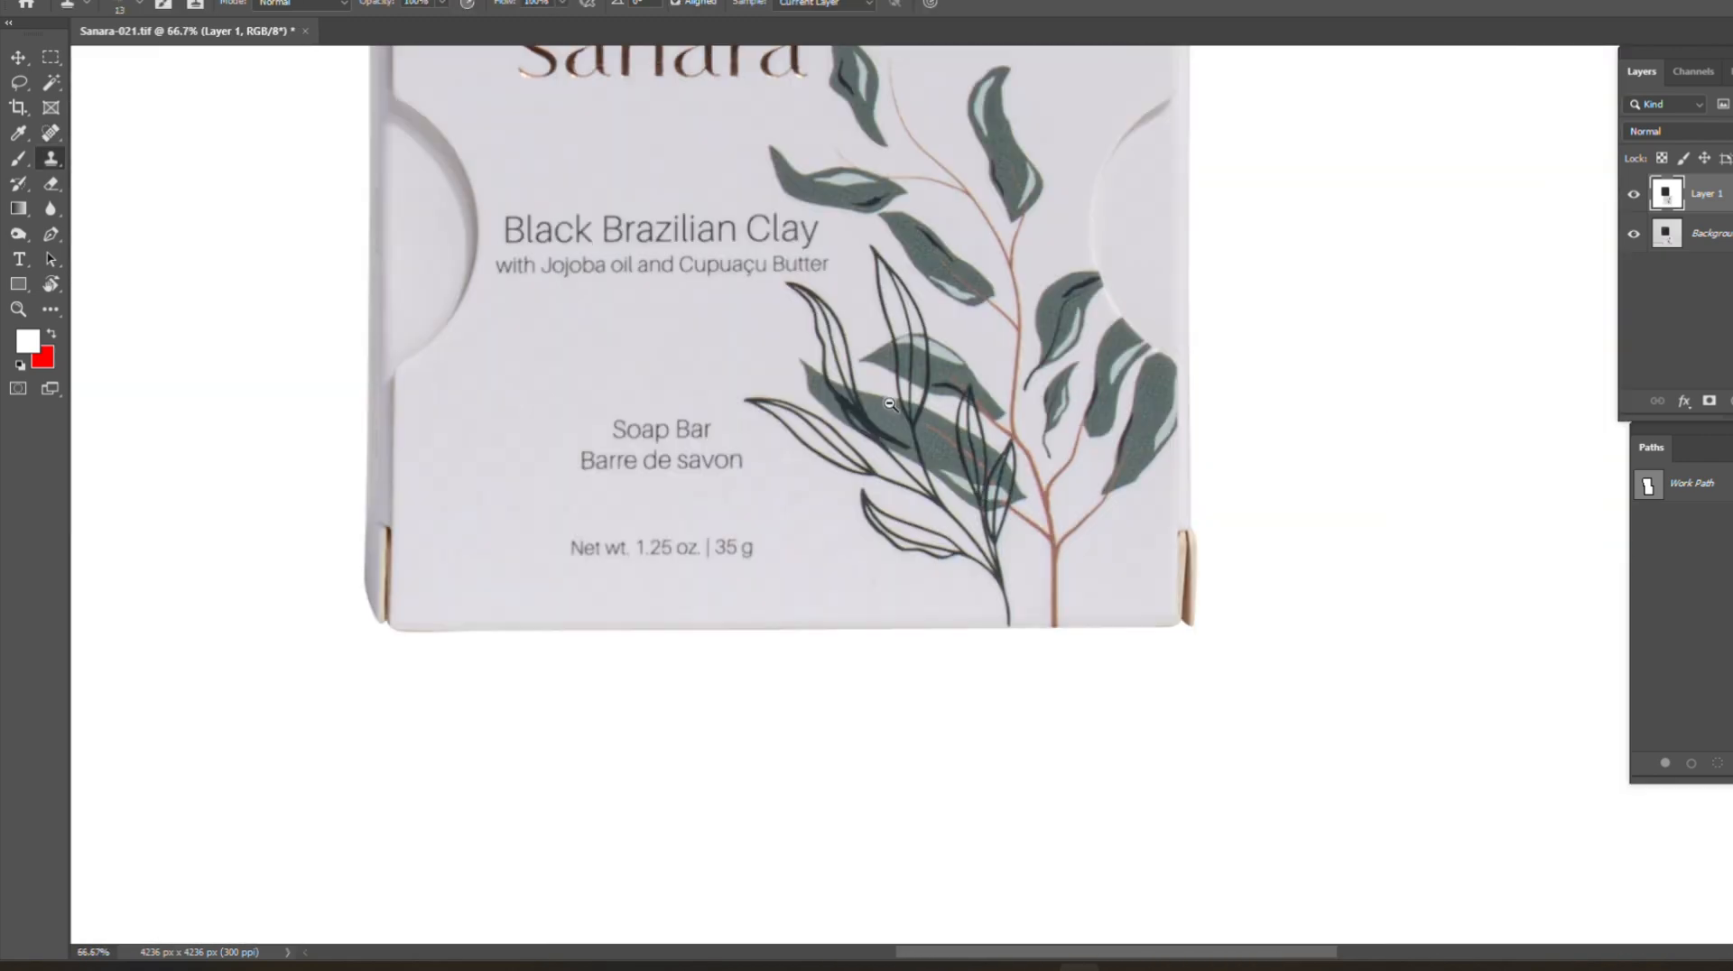
pyautogui.scroll(-3, 969, 785)
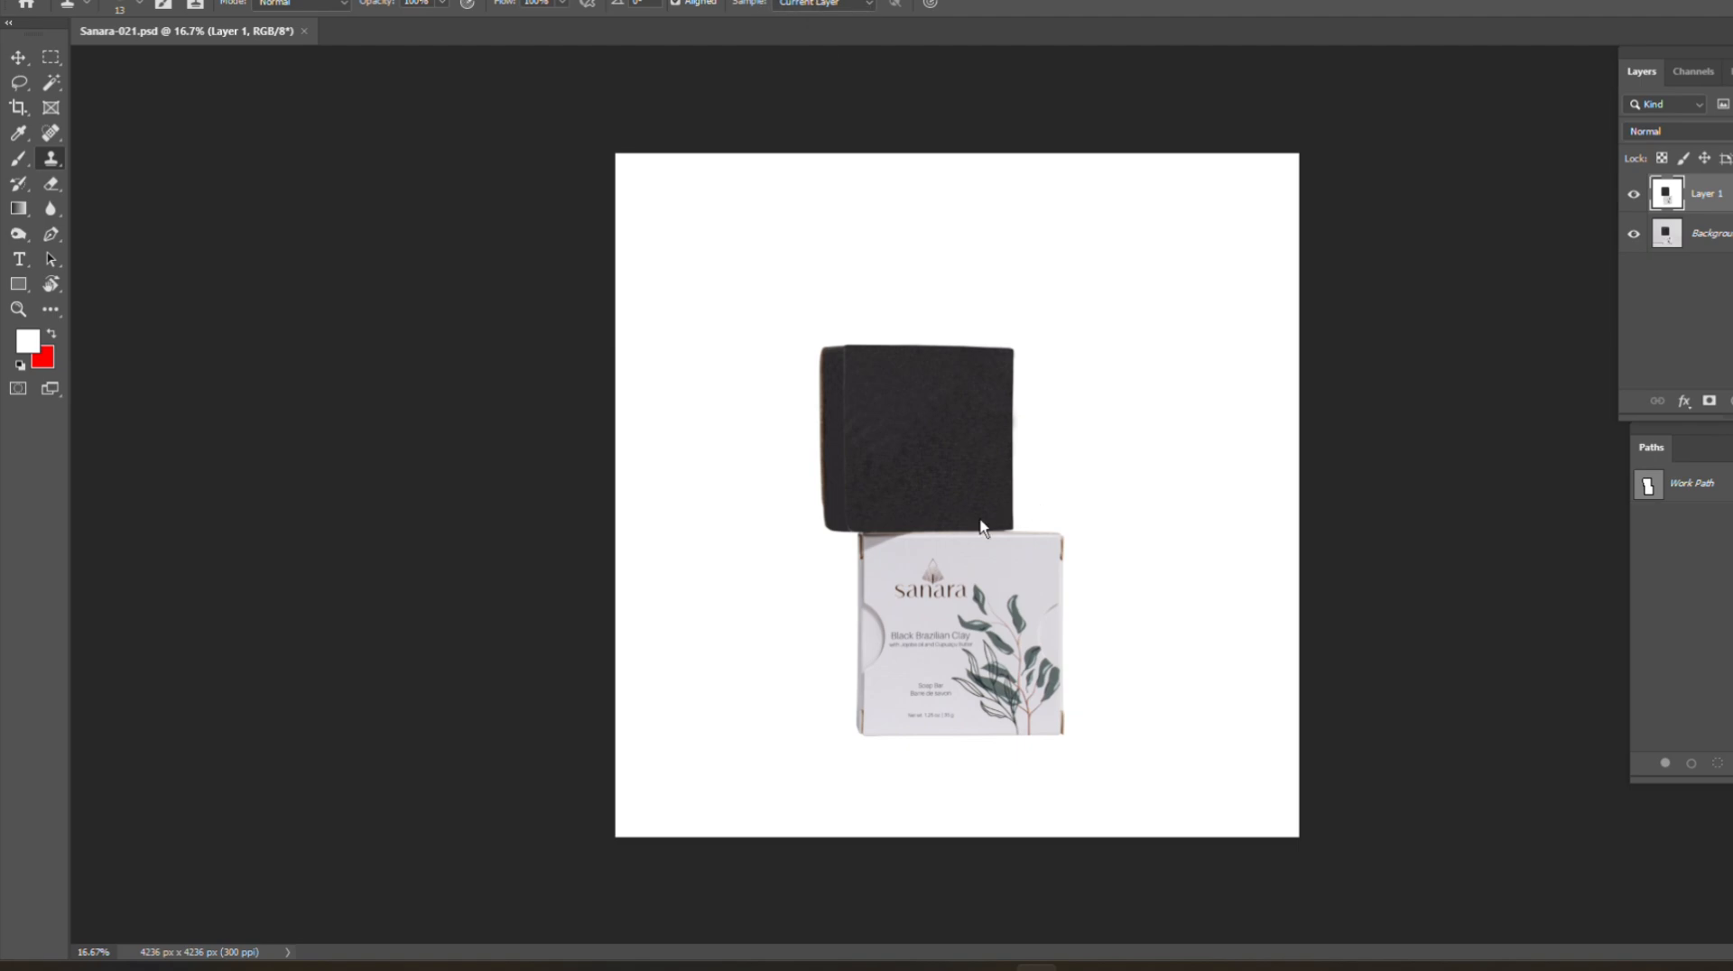